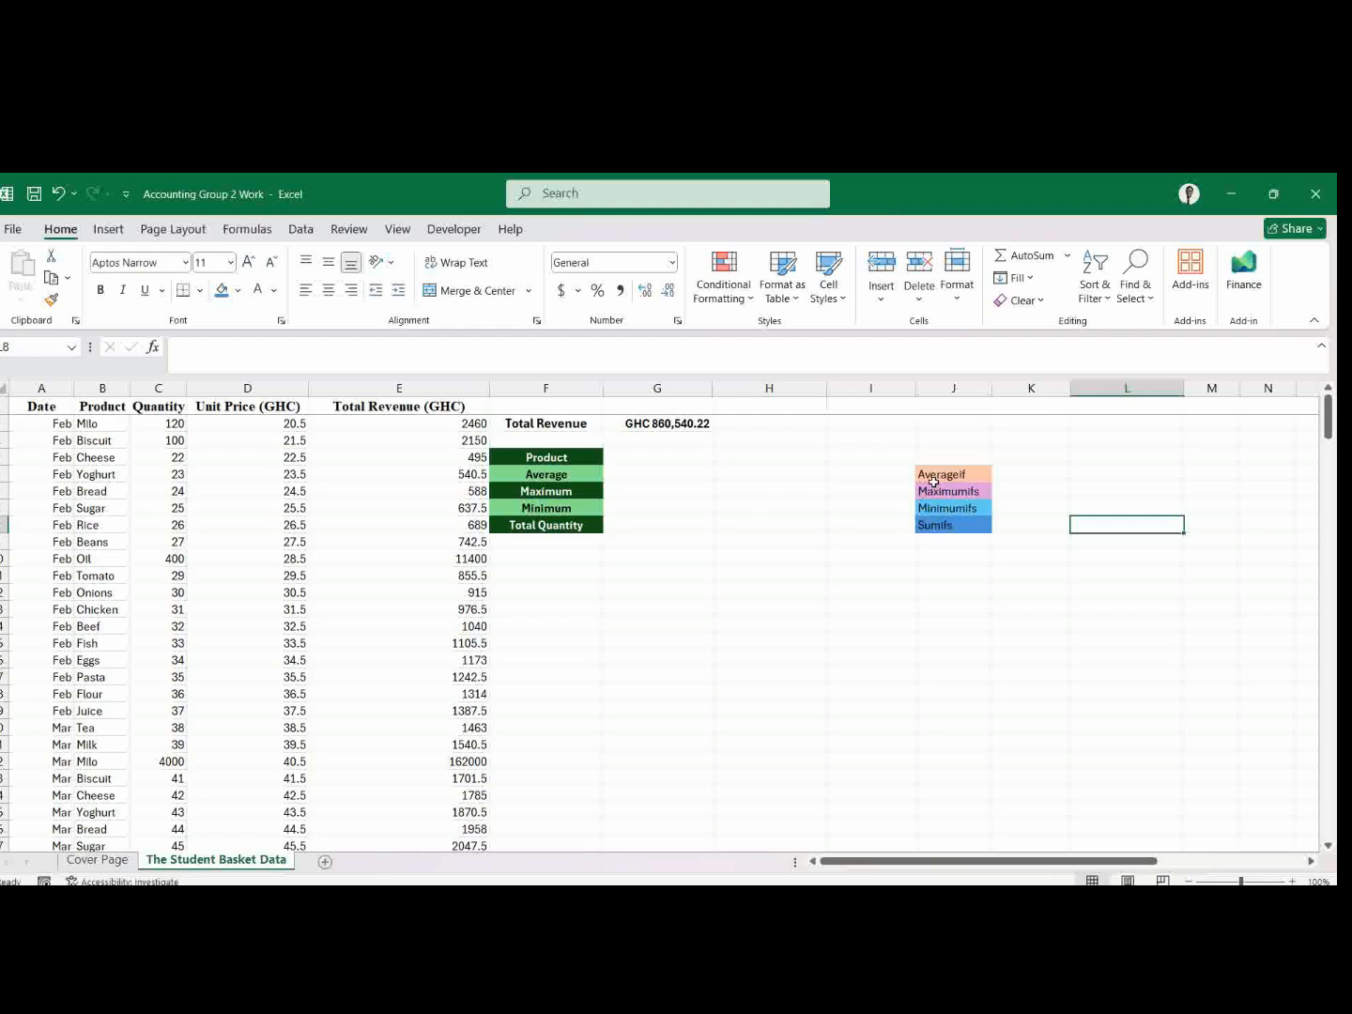
Begin an AVERAGEIF formula in the Average result cell G5 with the Product data B2:B249 as the range.
left_click(646, 470)
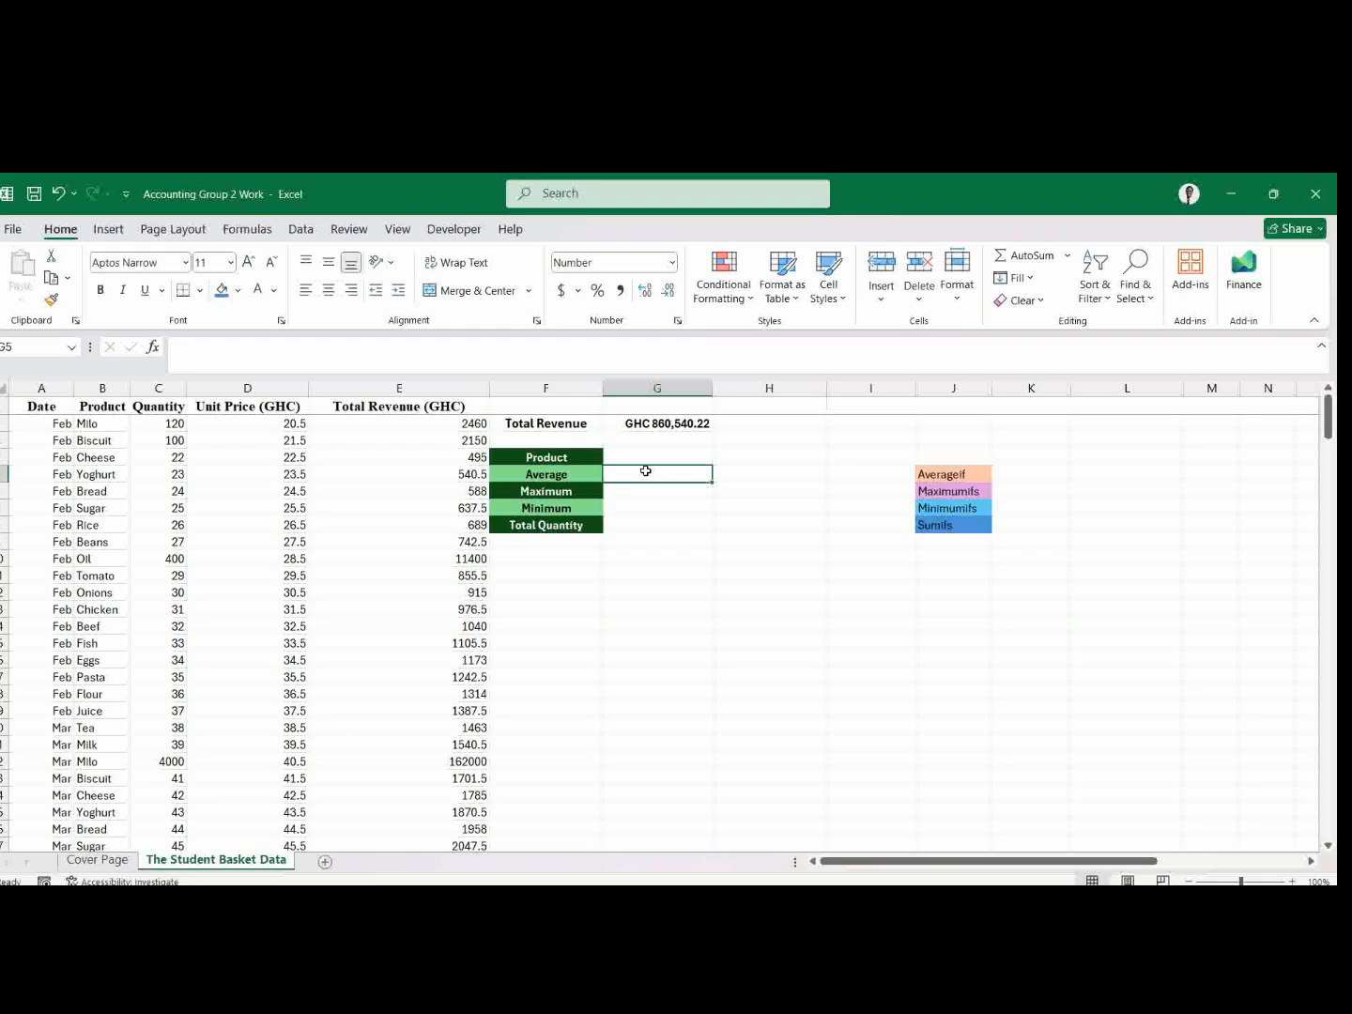
type("=av")
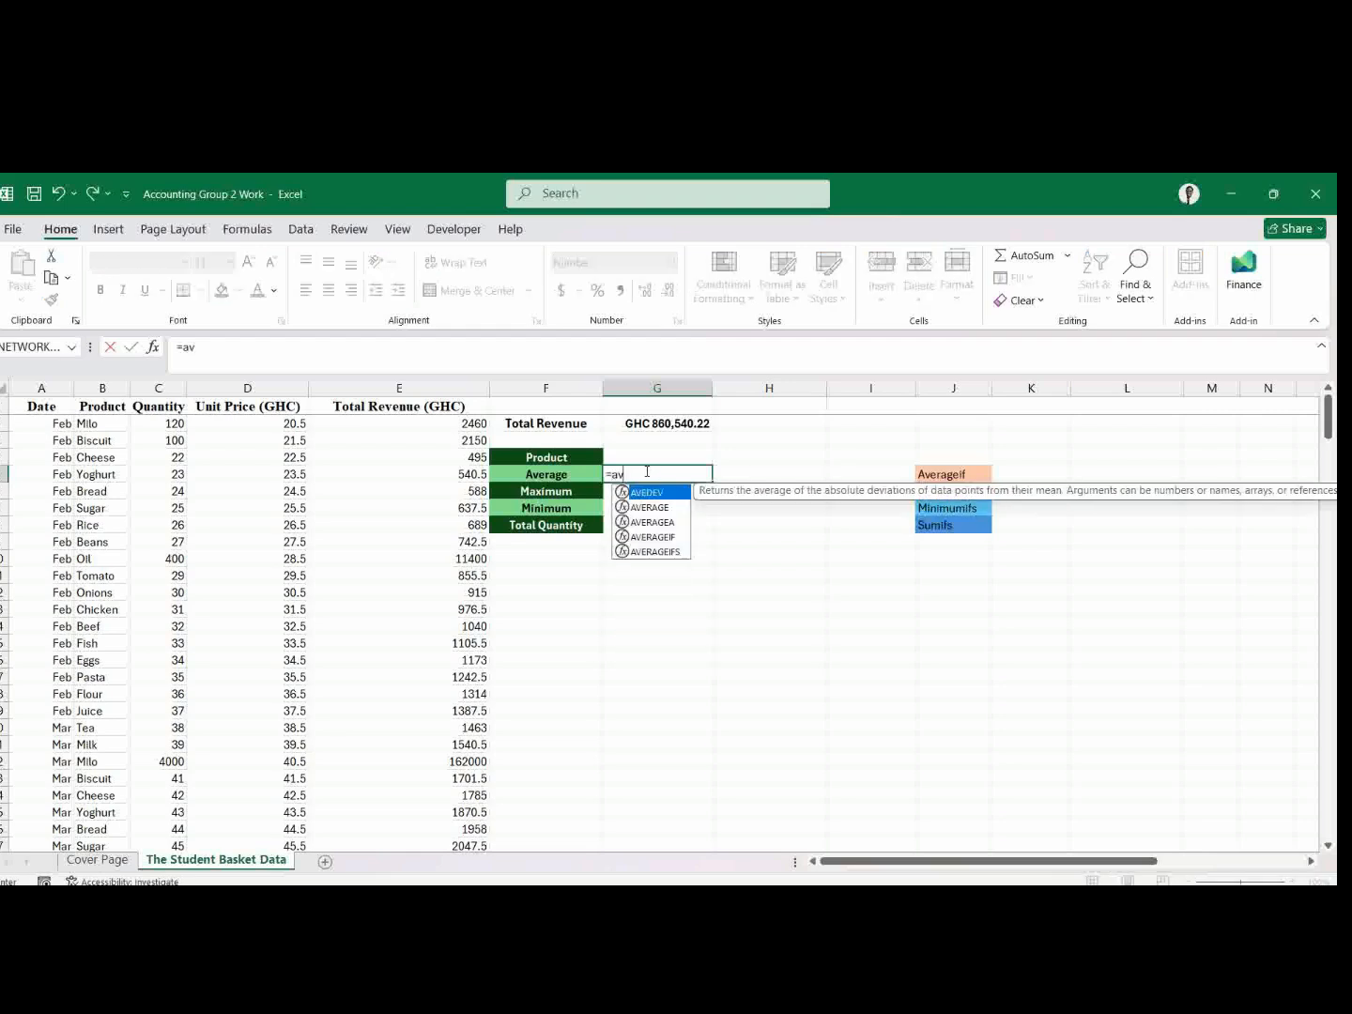
key("Down")
key("Down")
key("Down")
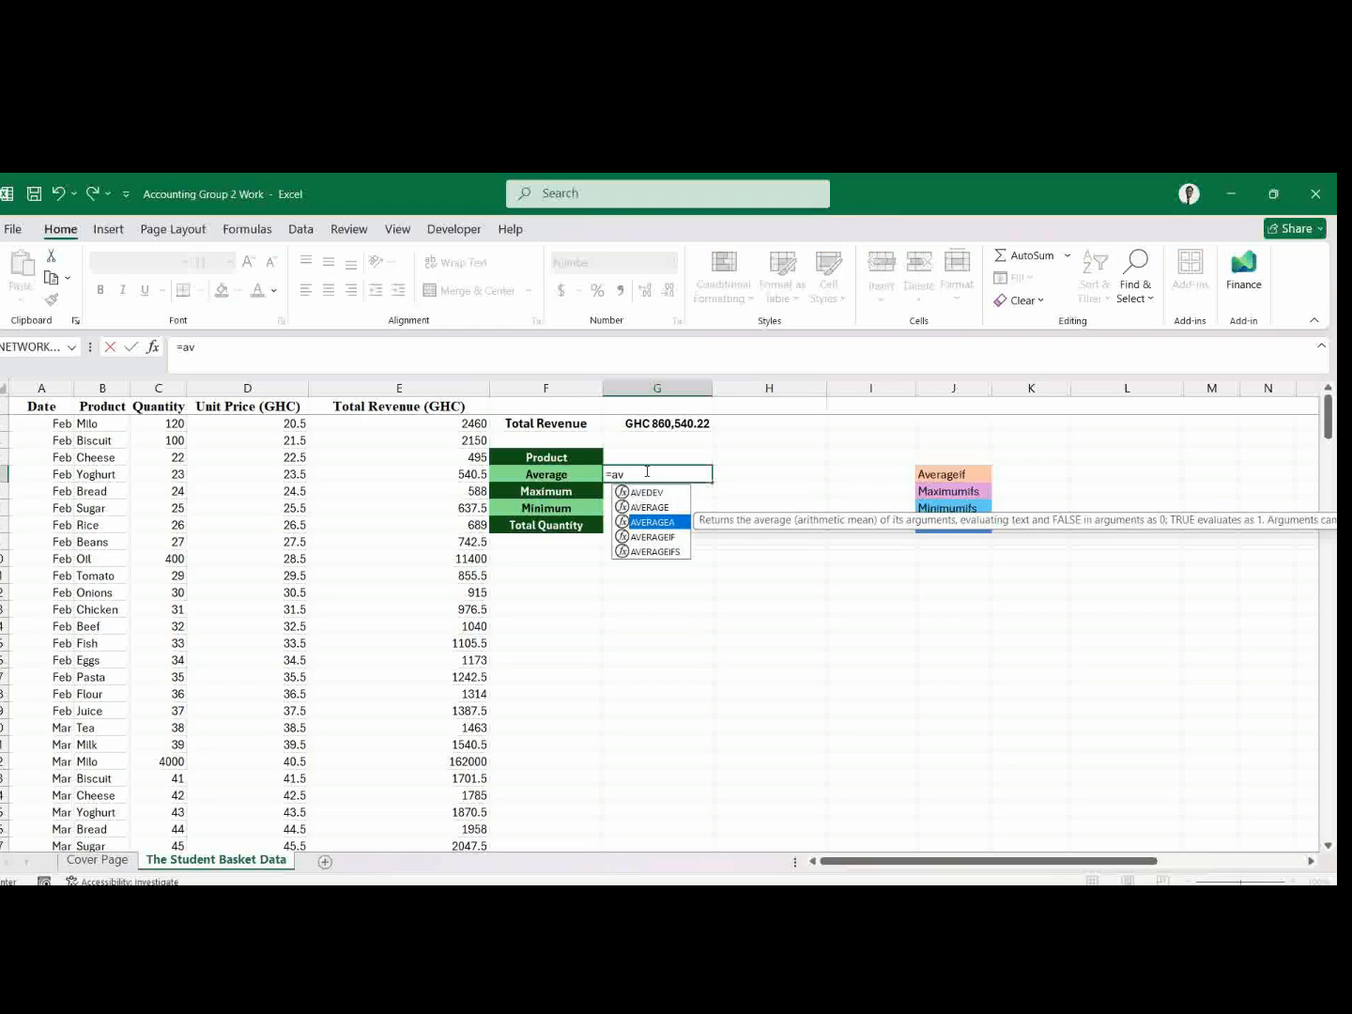
key("Tab")
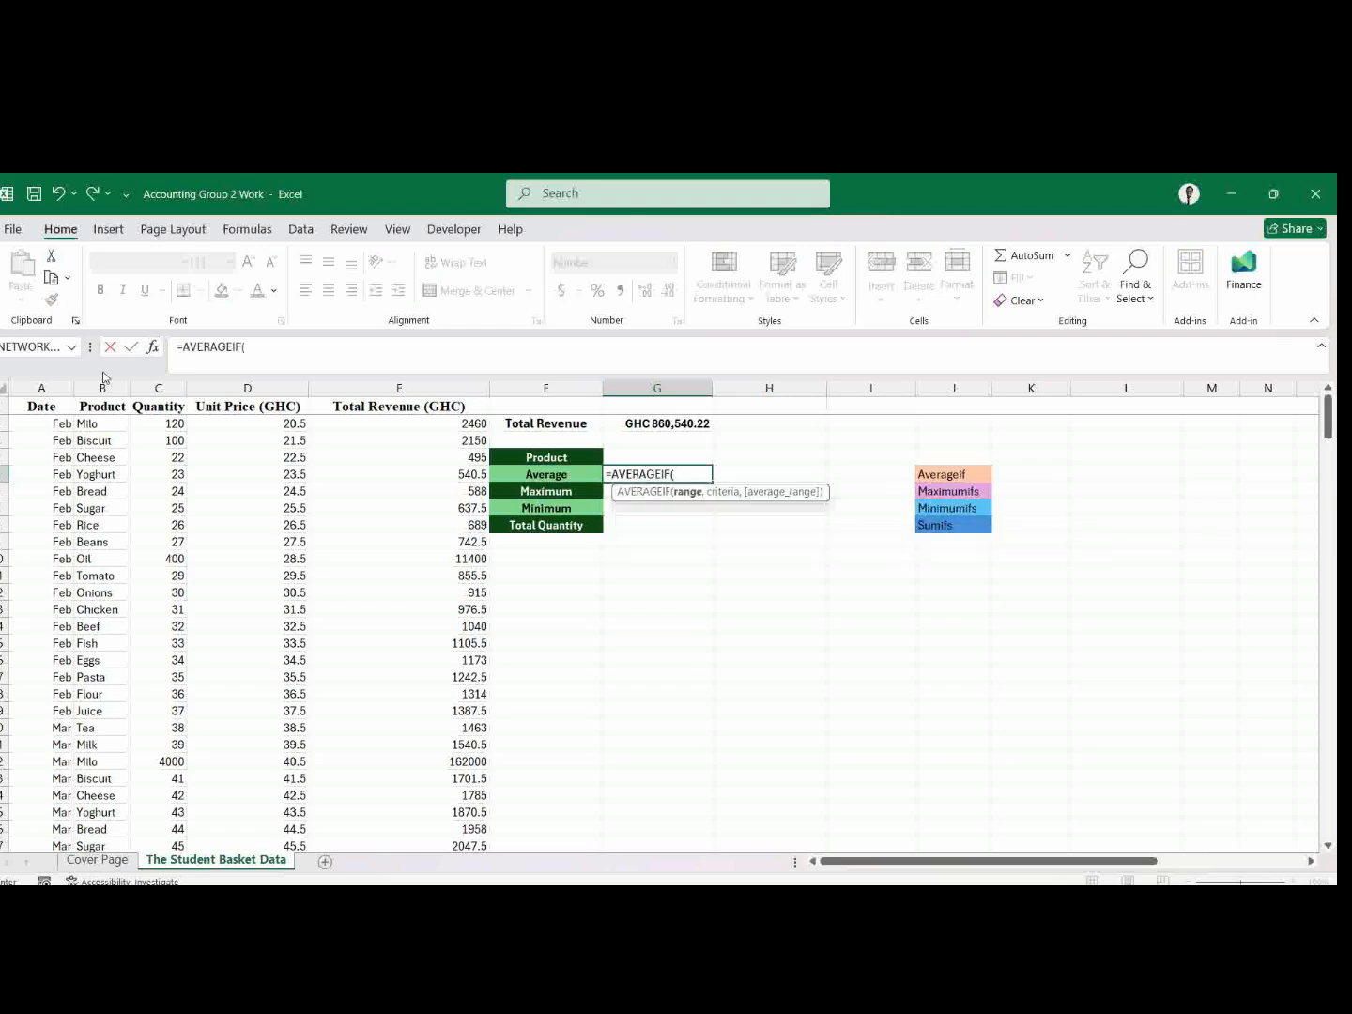
left_click(87, 424)
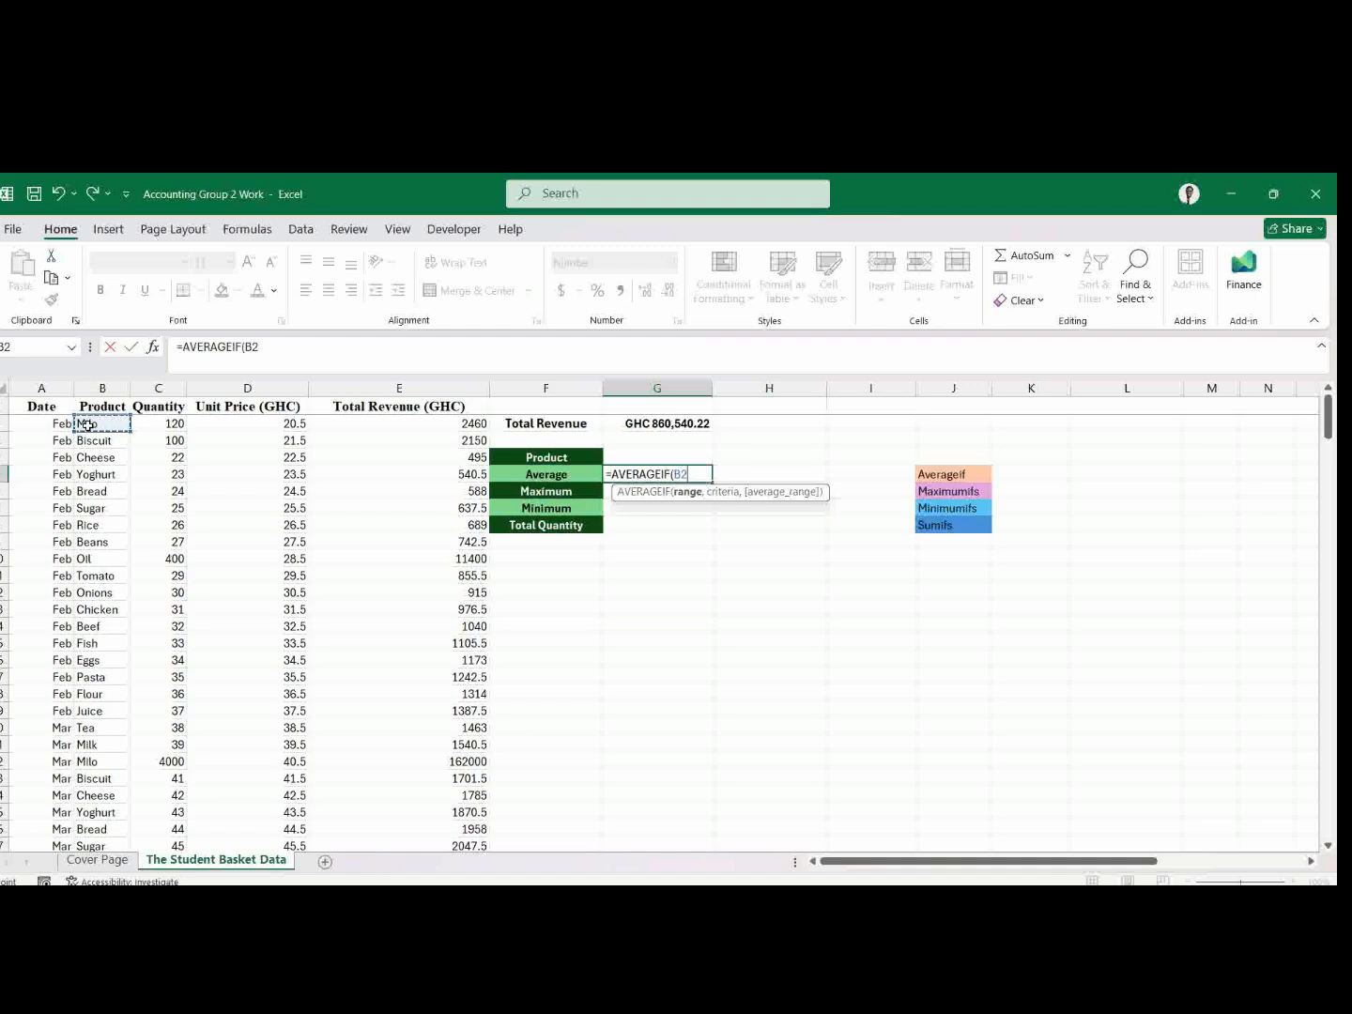
key("ctrl+shift+Down")
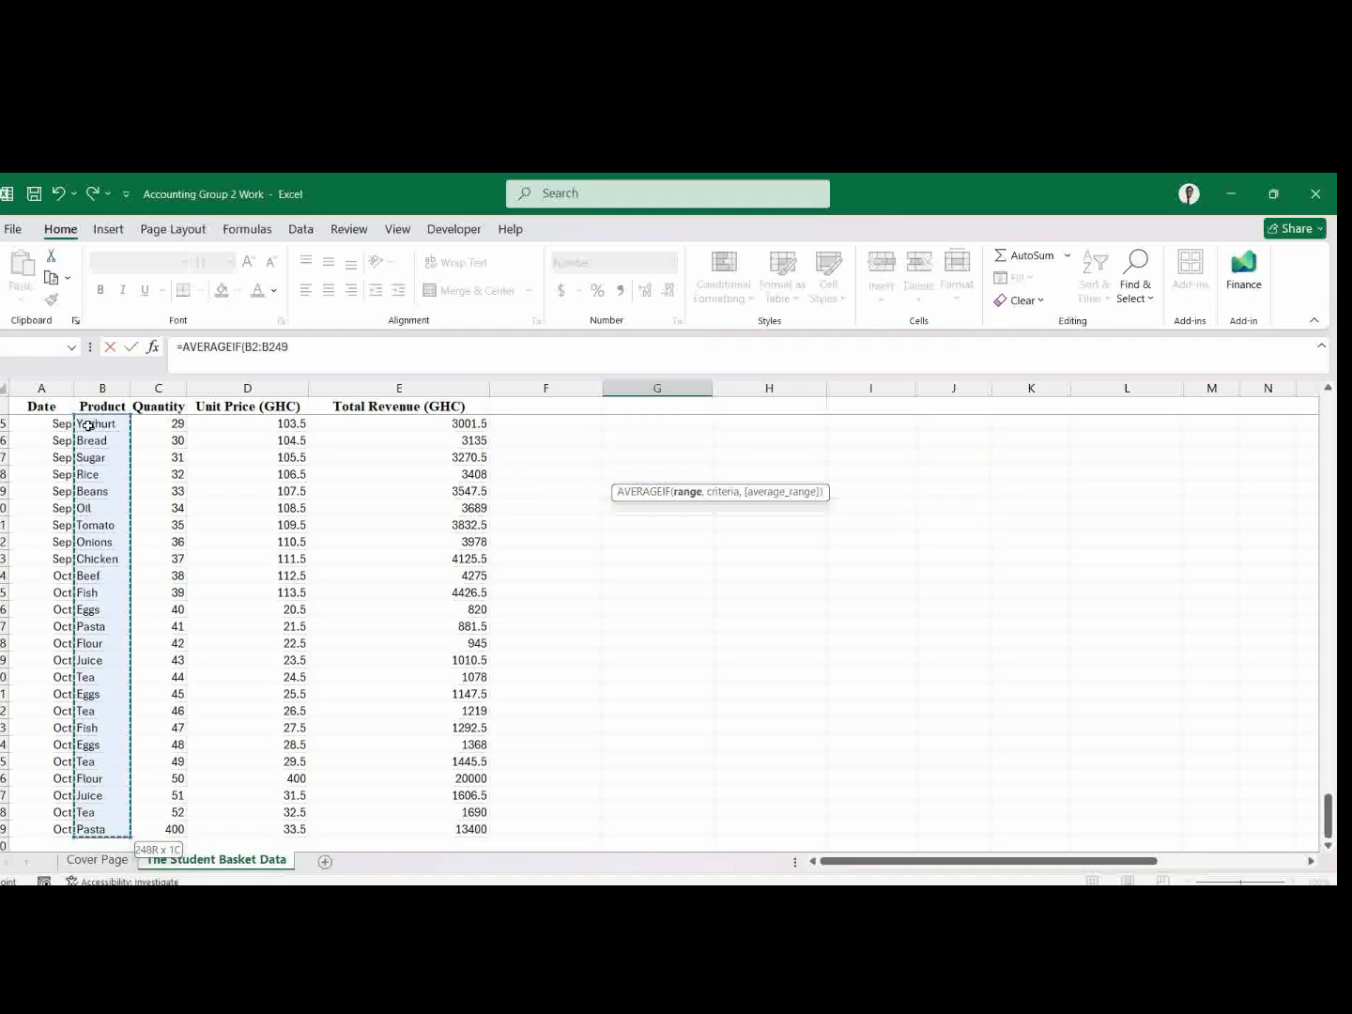
type(",")
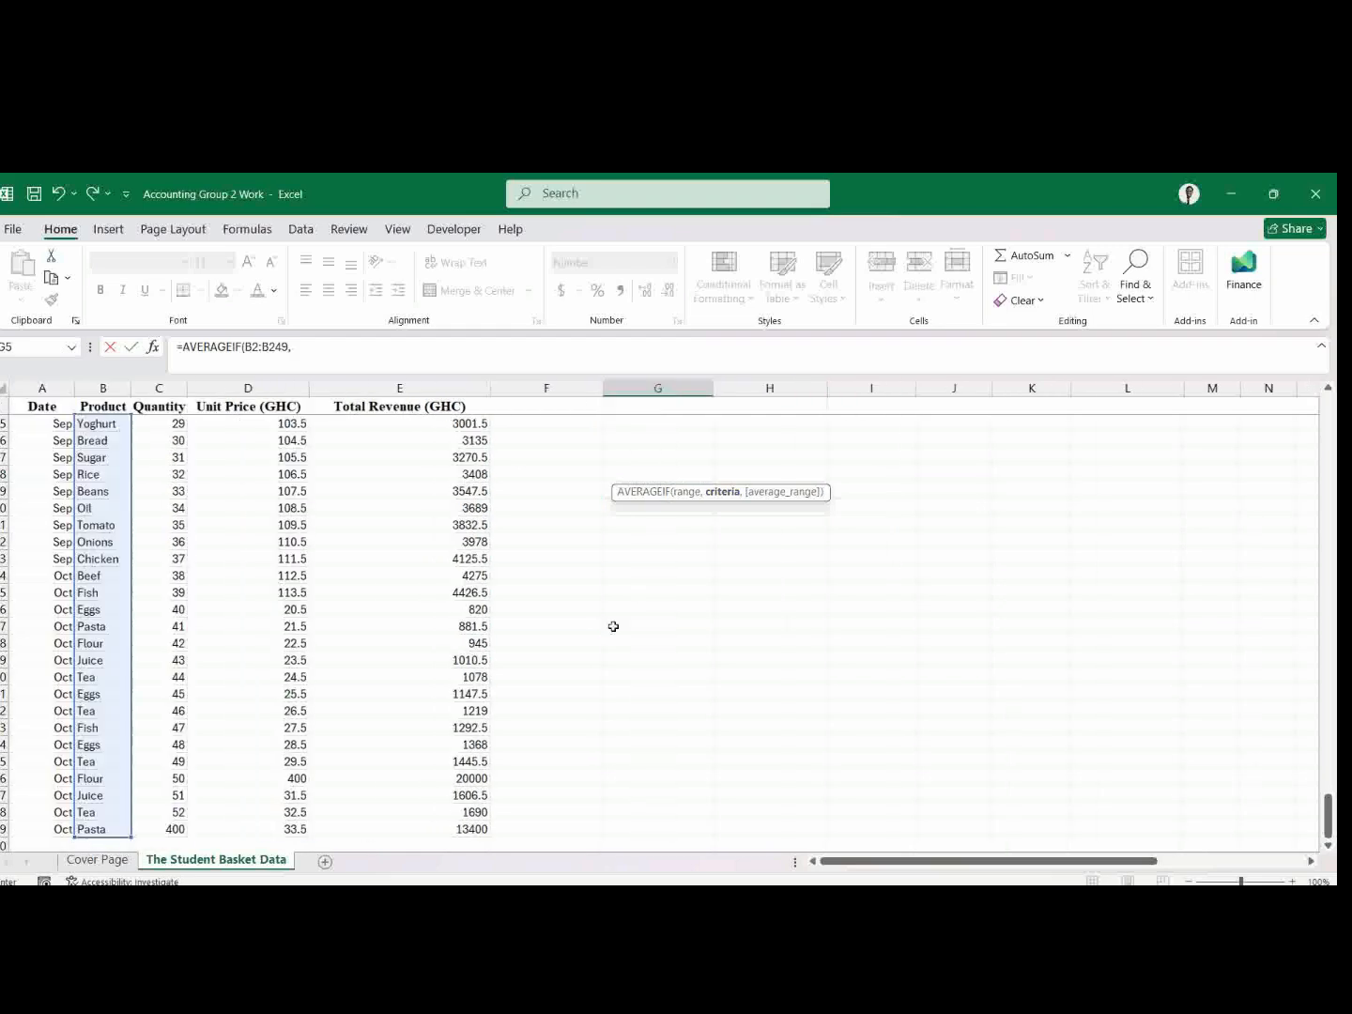
Complete the AVERAGEIF formula with product cell G4 as the criterion and the Total Revenue data E2:E249 as the average range.
left_click_drag(1328, 804, 1331, 402)
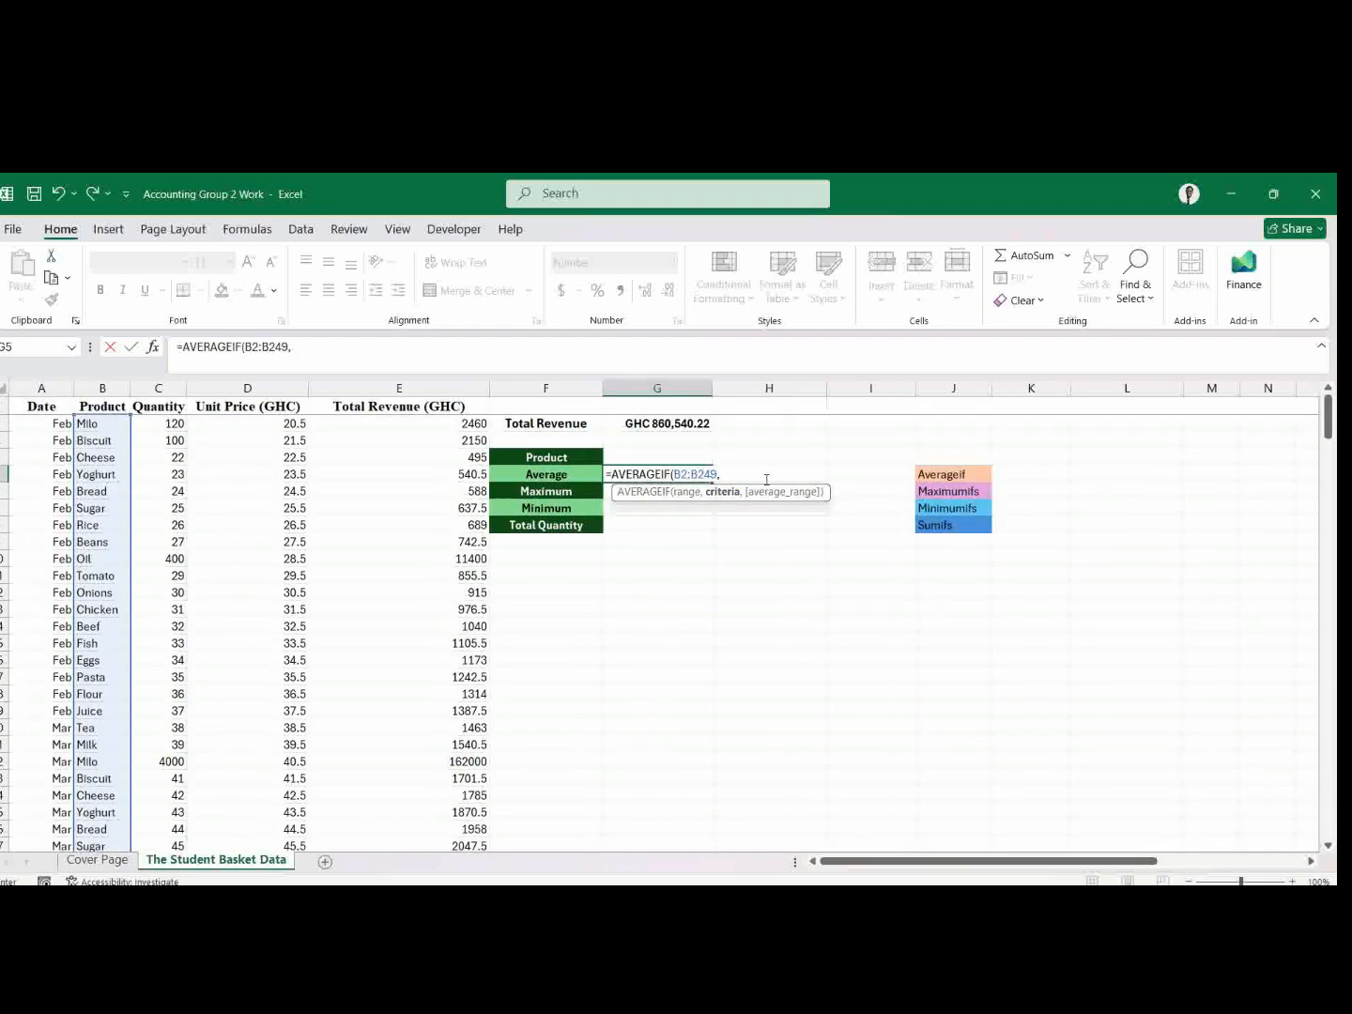
left_click(662, 458)
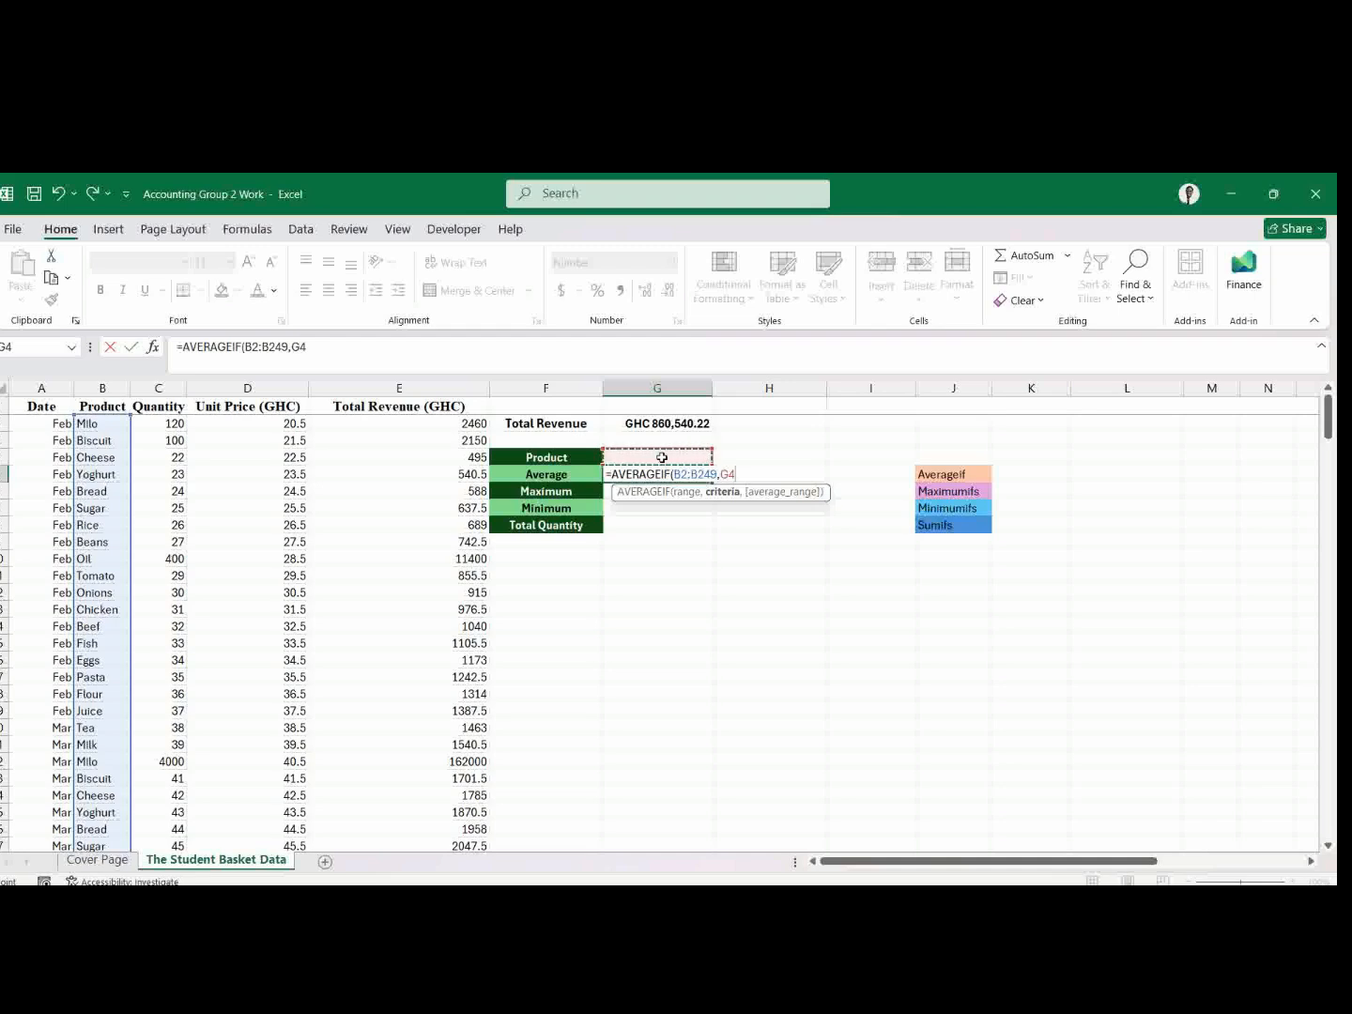
type(",")
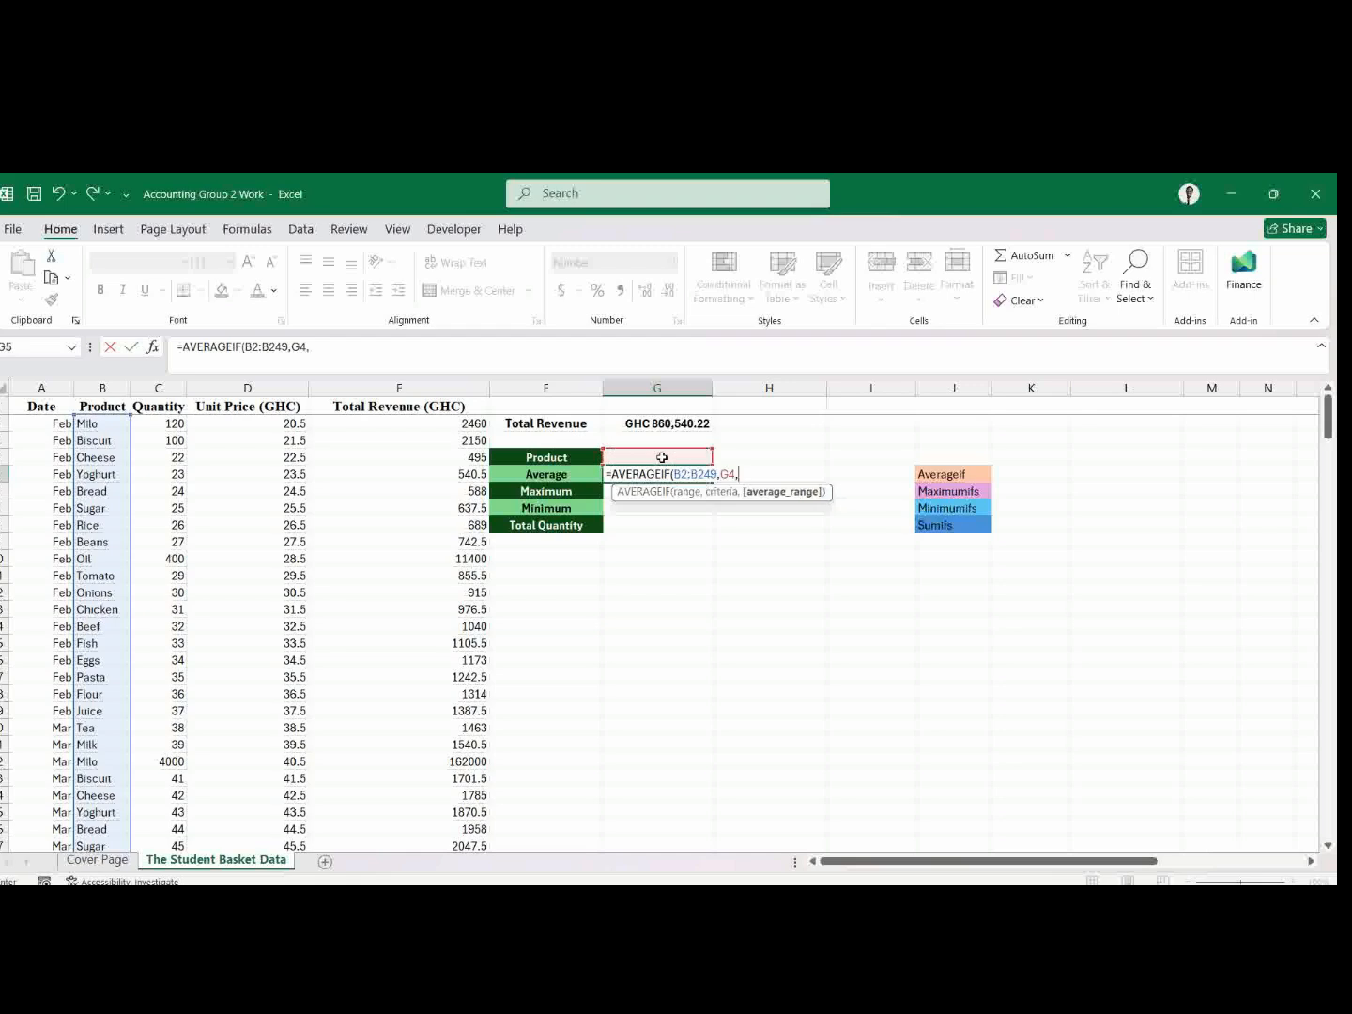
left_click(454, 428)
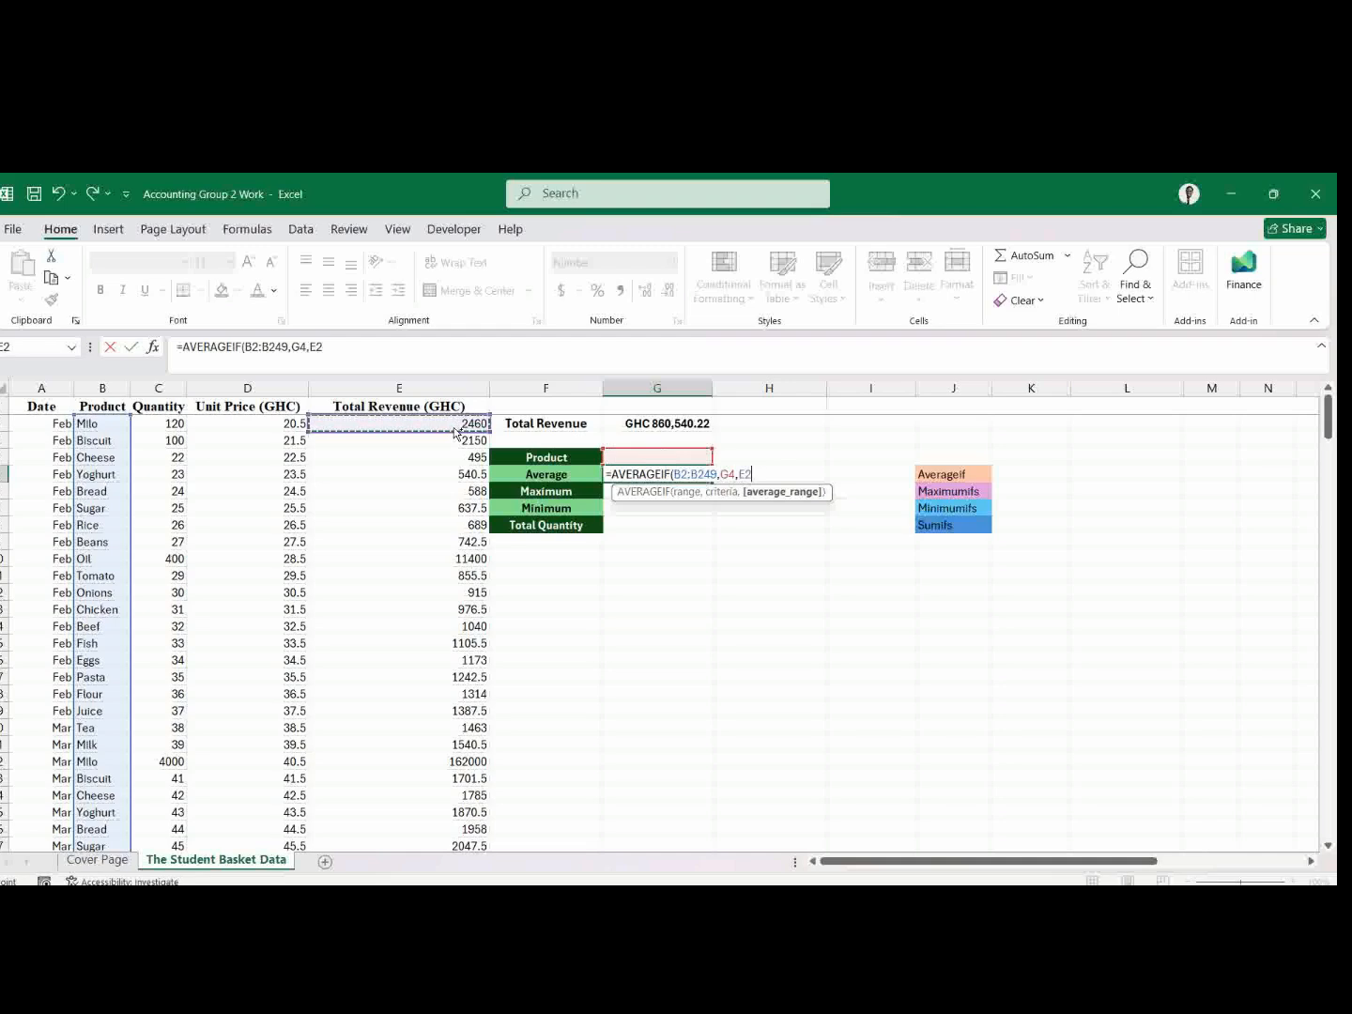
key("ctrl+shift+Down")
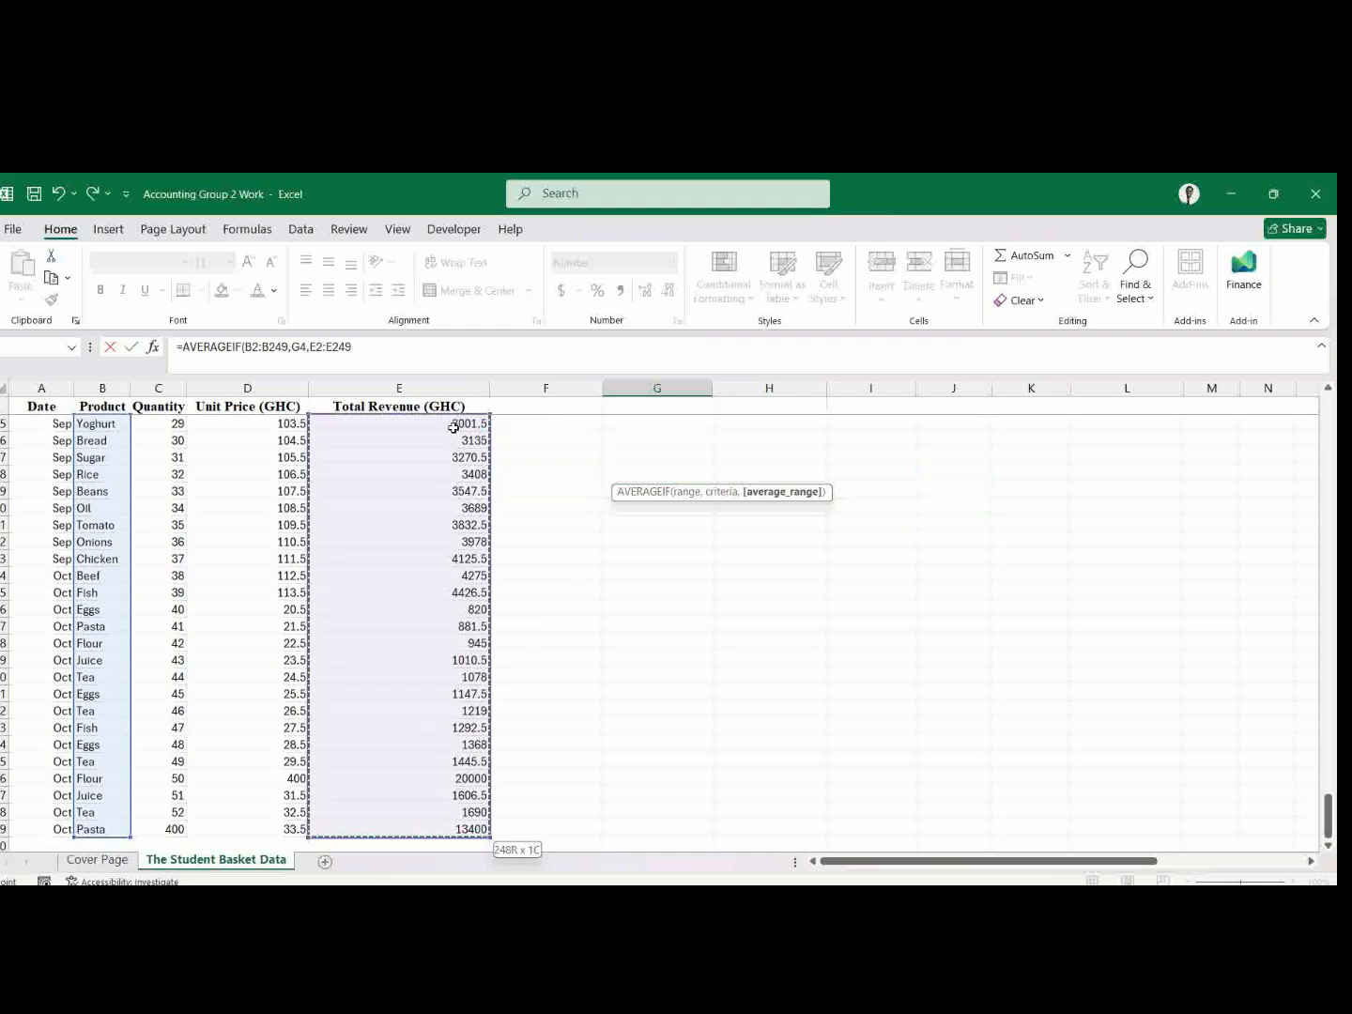
key("Return")
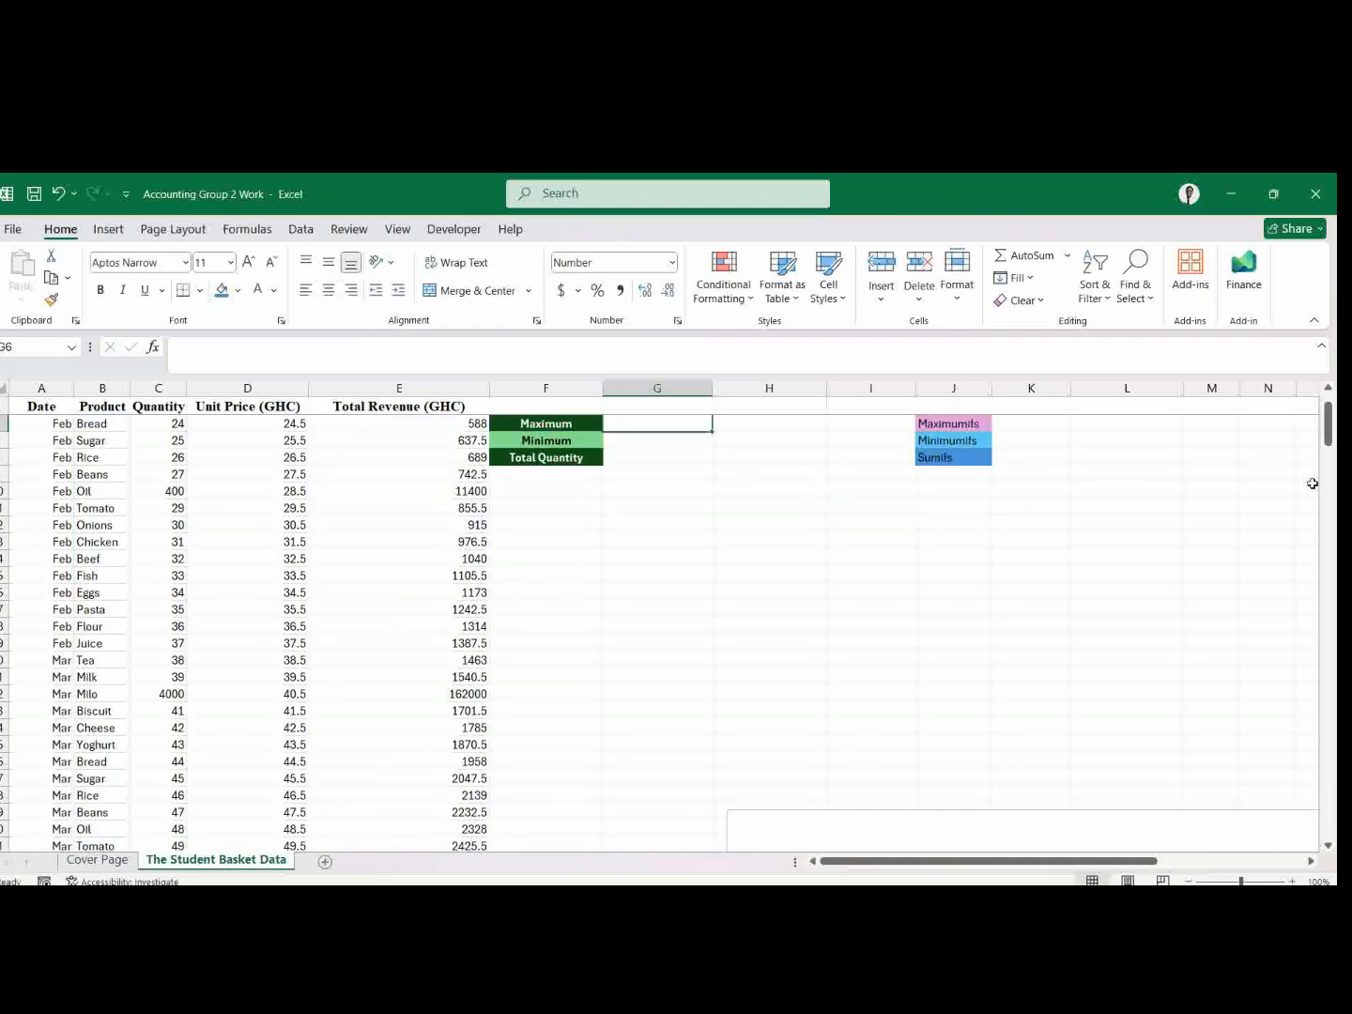
Begin a MAXIFS formula in the Maximum result cell G6 with the Total Revenue data E2:E249 as the max range.
left_click_drag(1326, 434, 1327, 420)
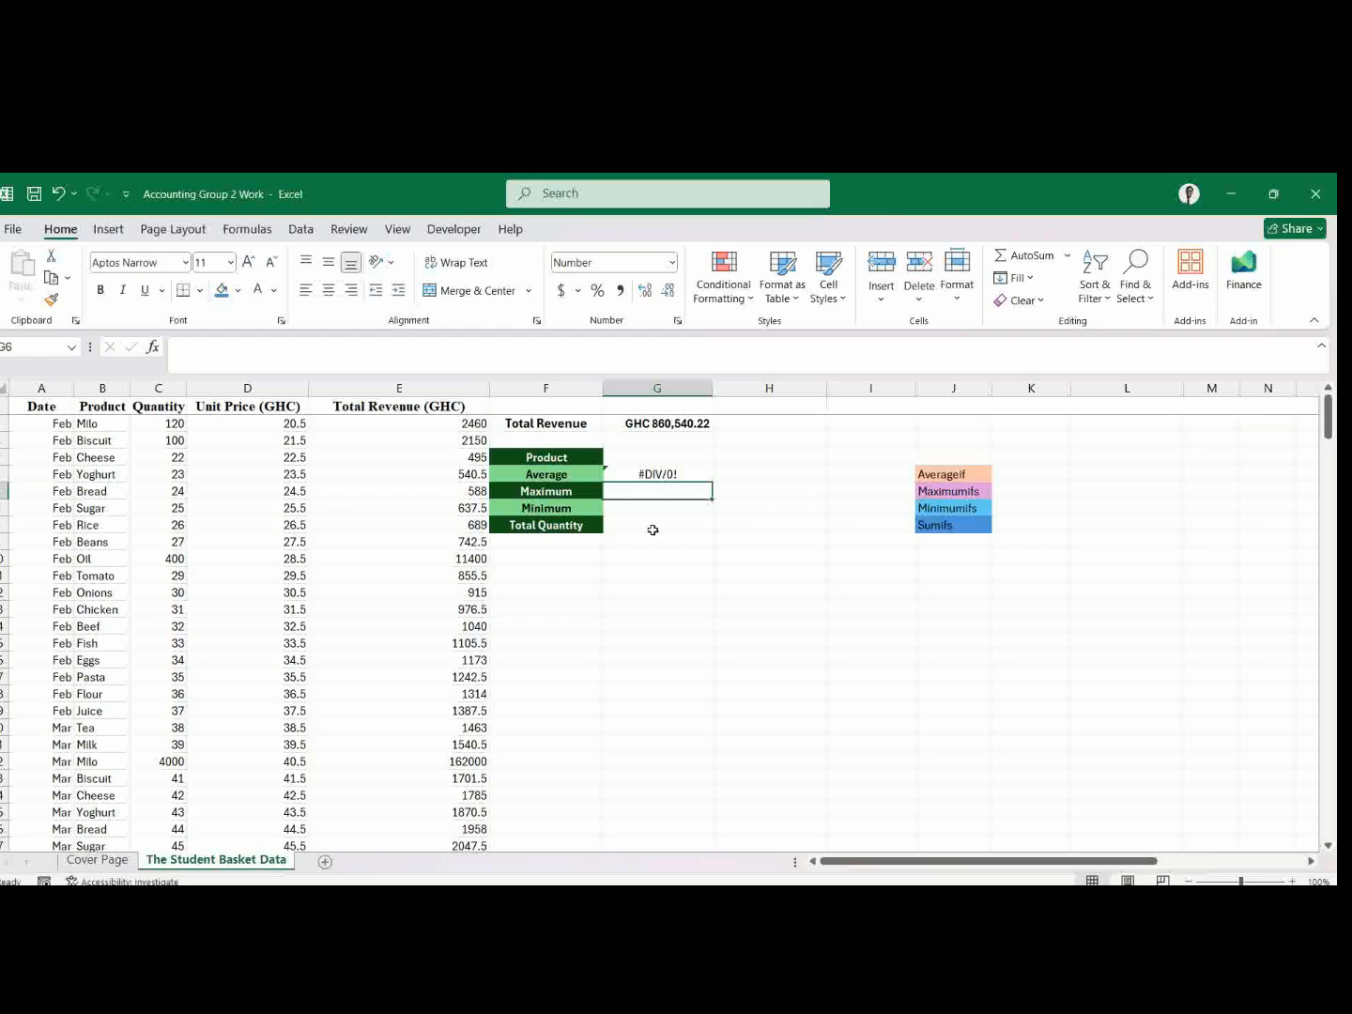
type("=")
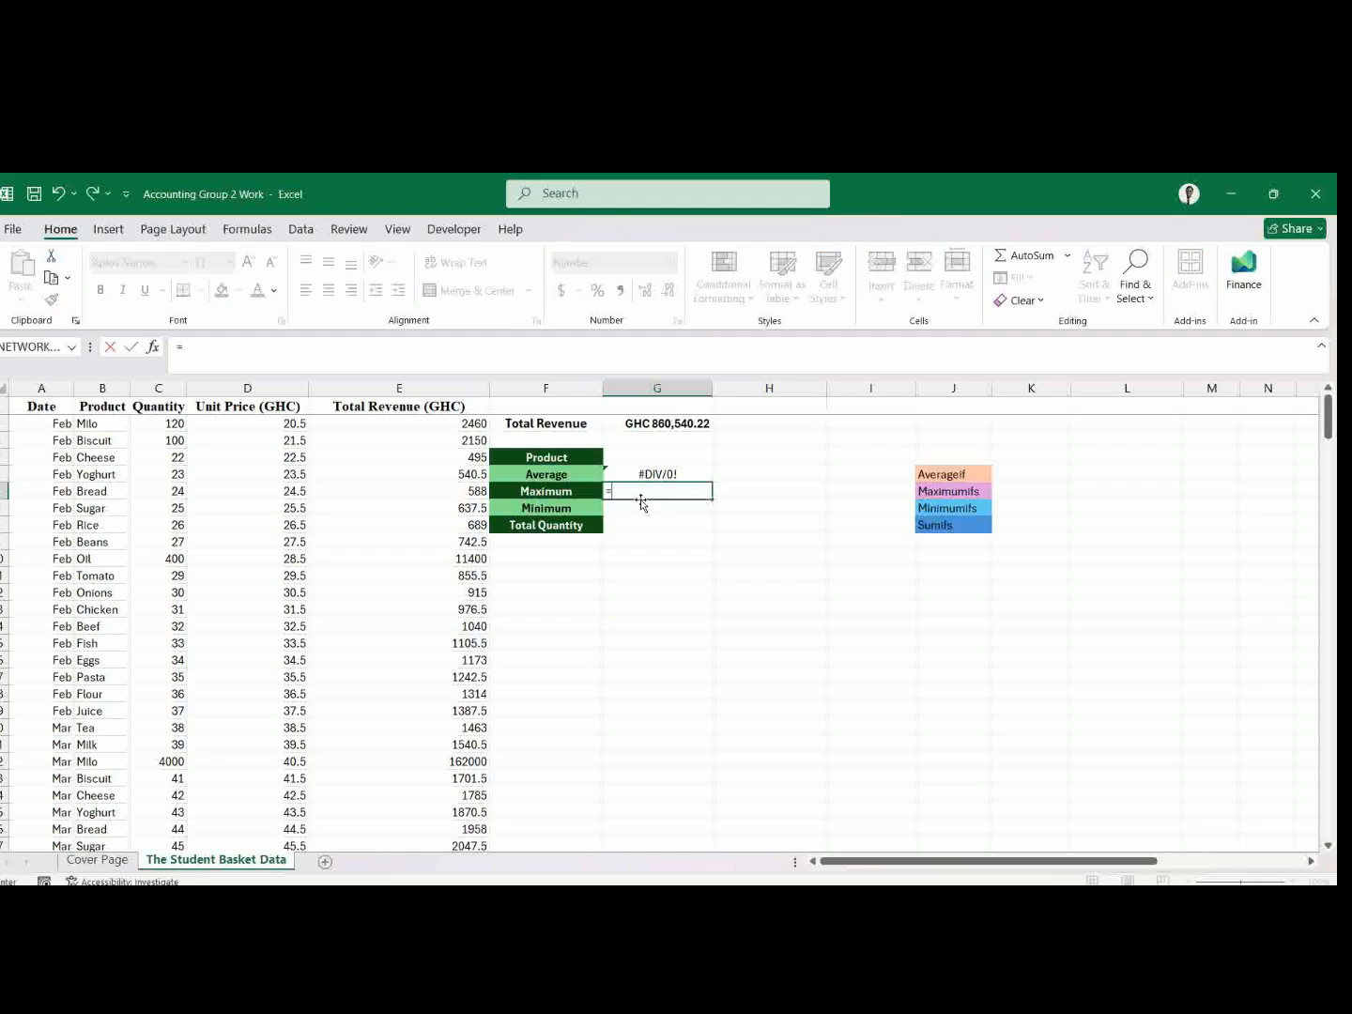
type("ma")
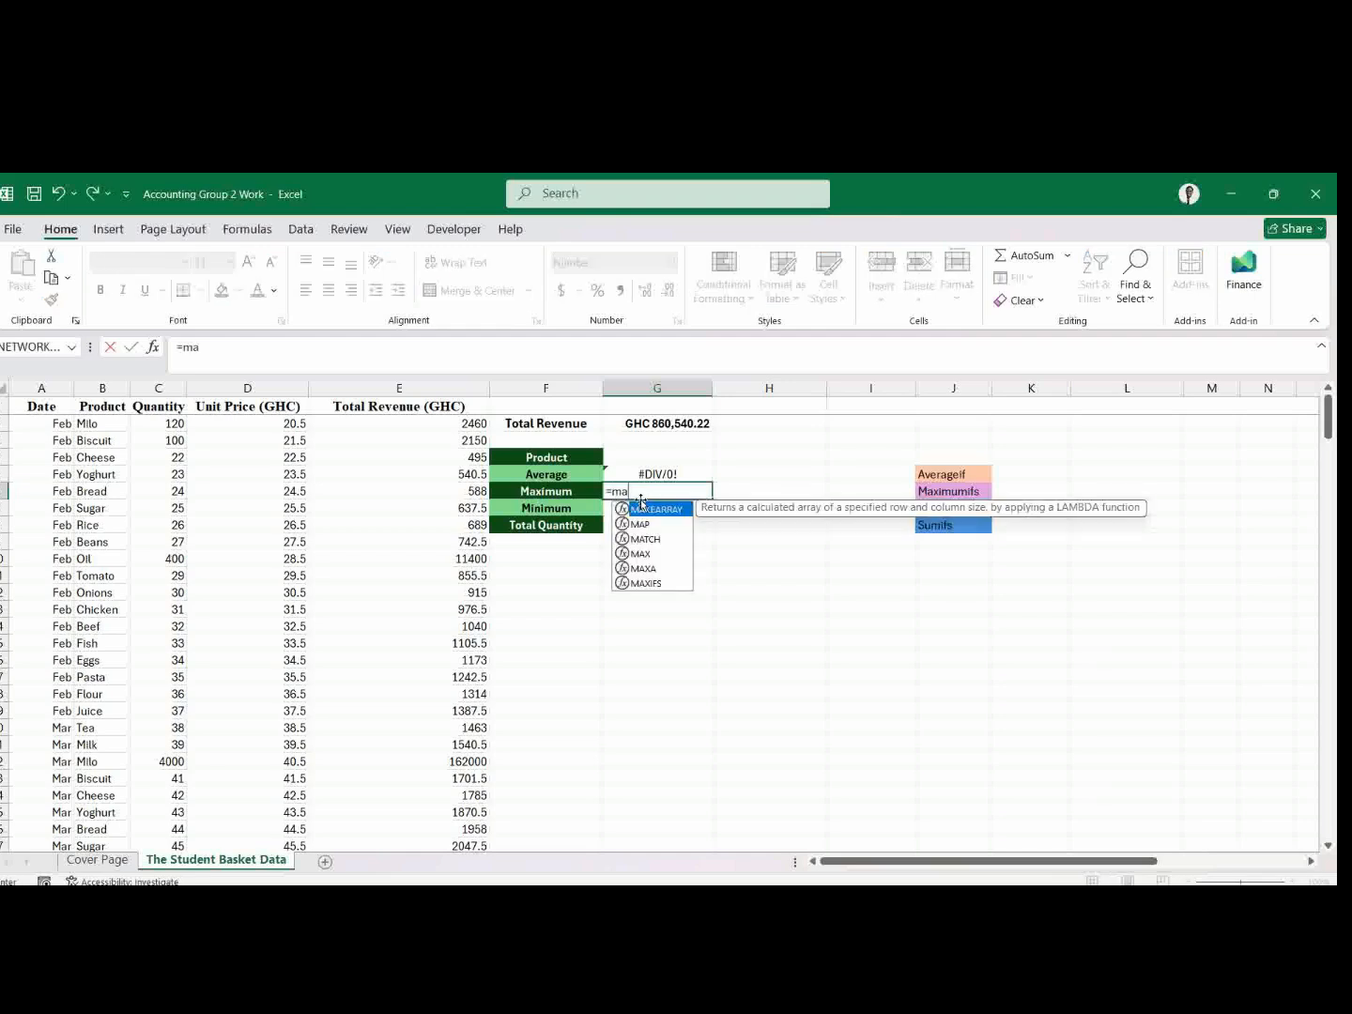
key("Down")
key("Down")
key("Down")
key("Down")
key("Down")
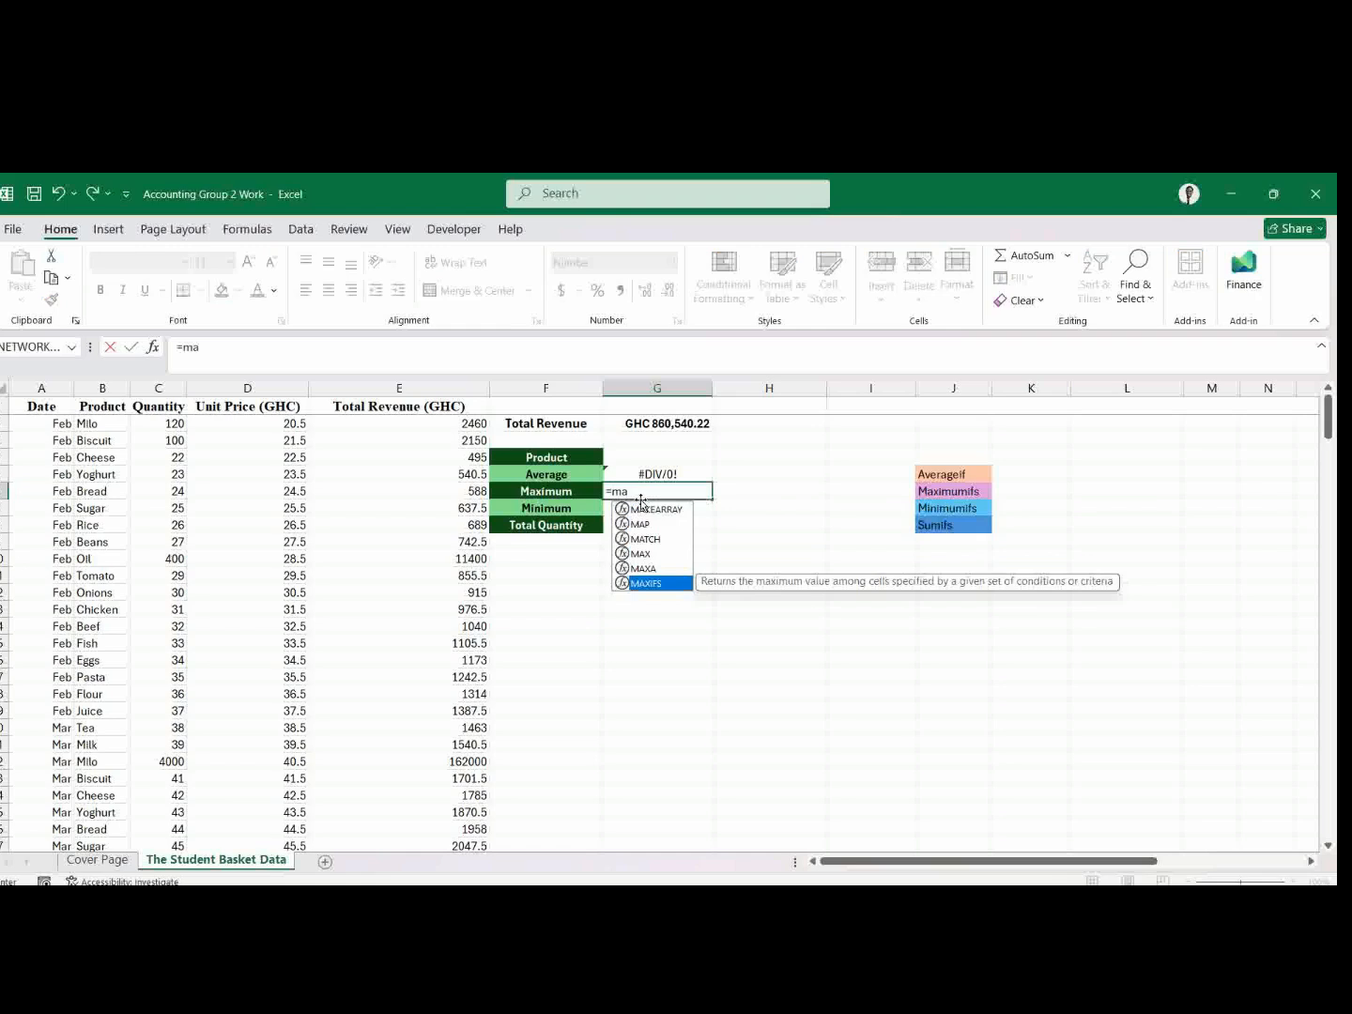
key("Tab")
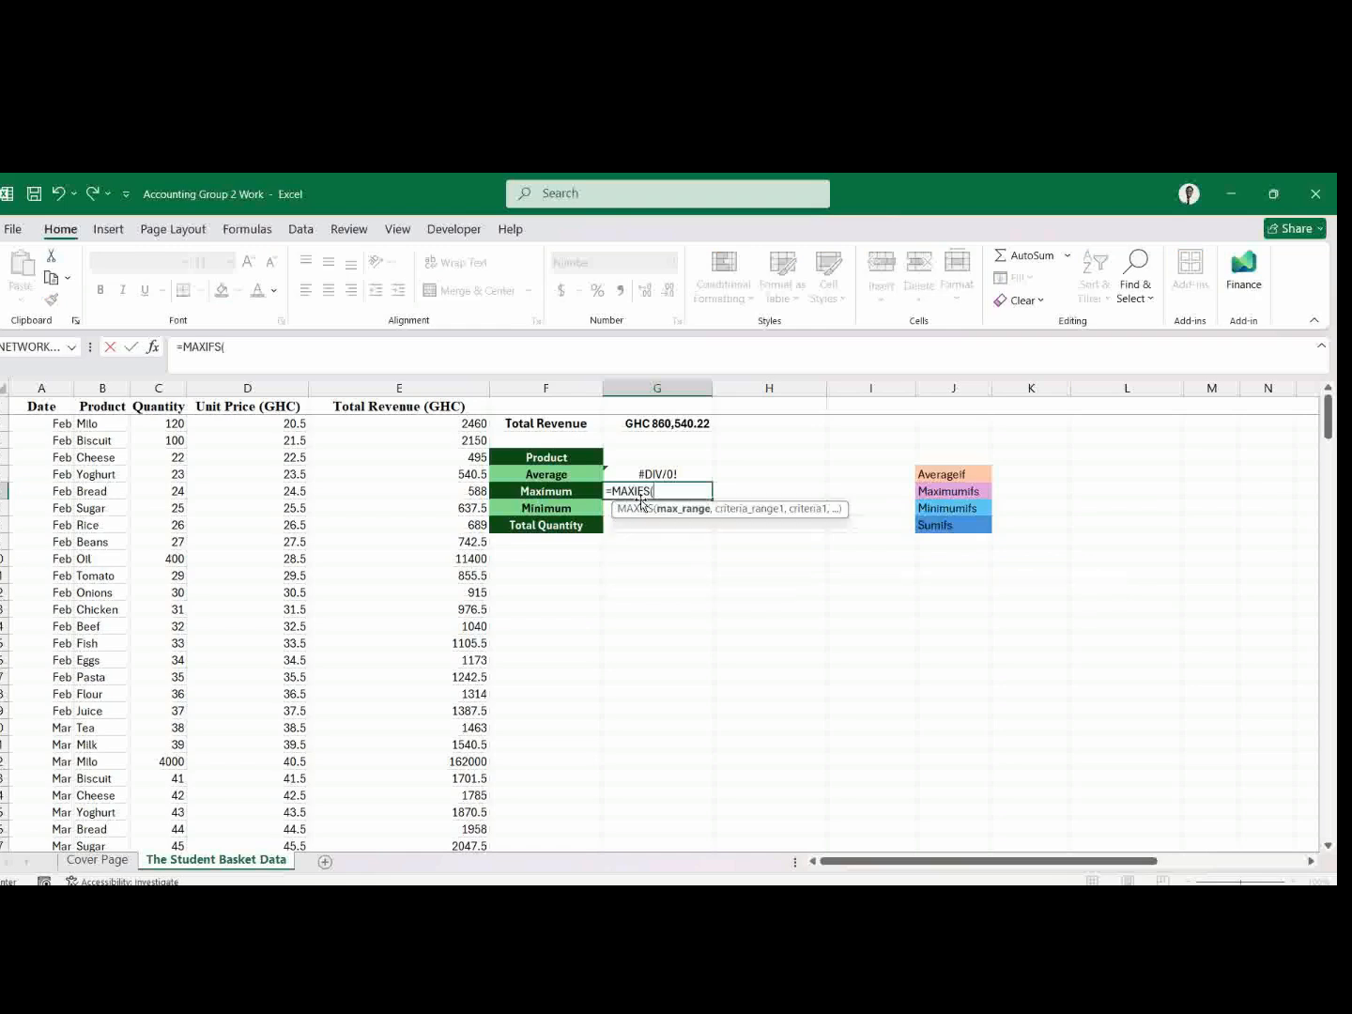
left_click(450, 425)
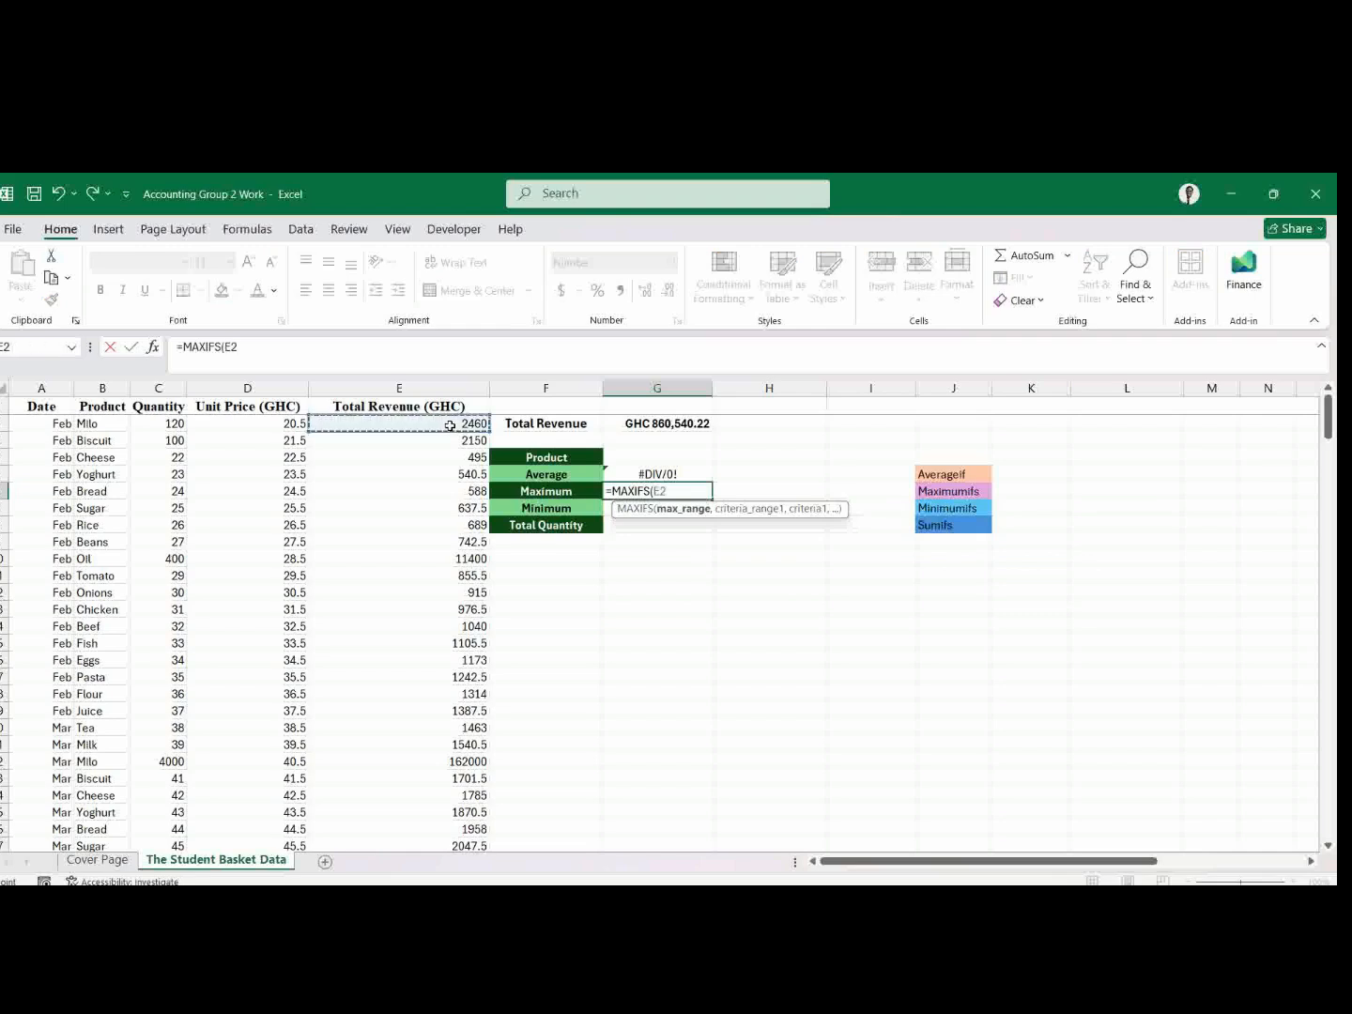
key("ctrl+shift+Down")
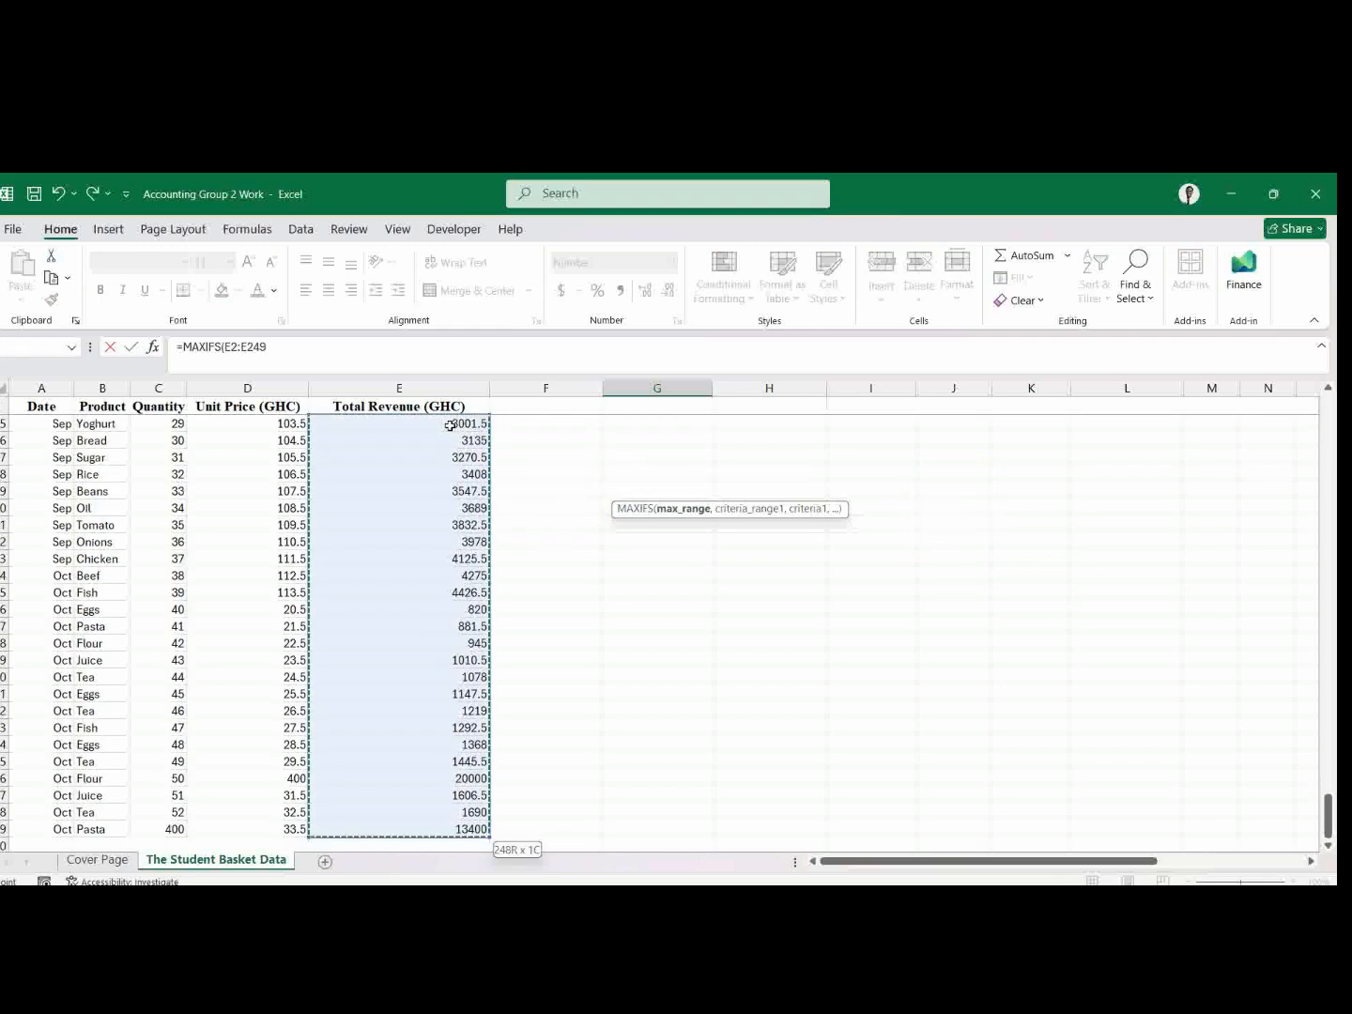
type(",")
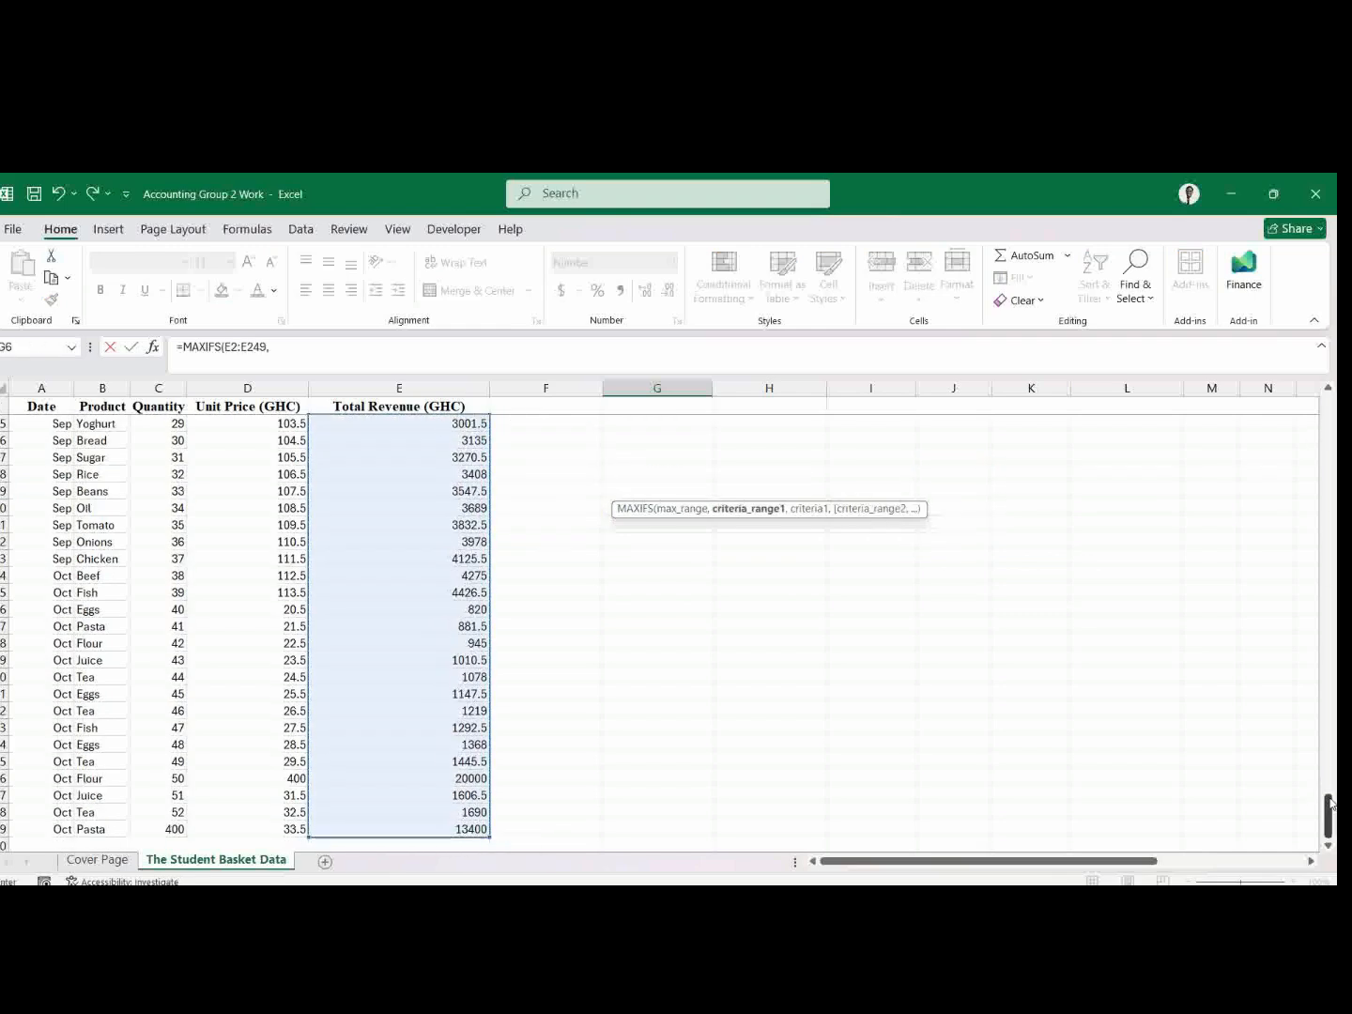
Complete the MAXIFS formula with the Product data B2:B249 as the criteria range and cell G4 as the criterion.
left_click_drag(1328, 807, 1320, 265)
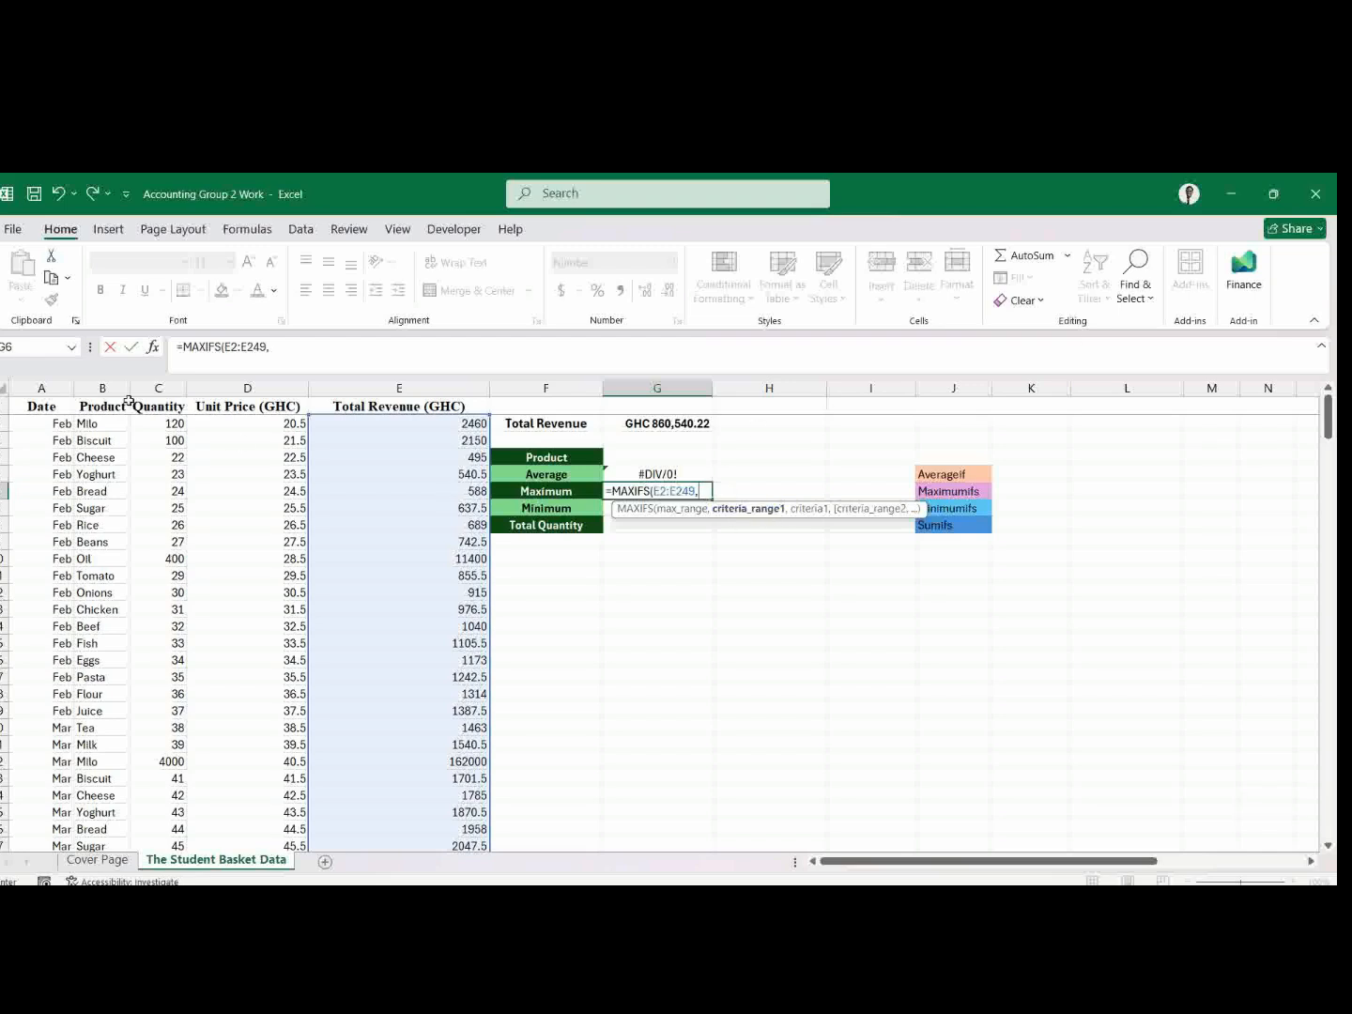
left_click(87, 424)
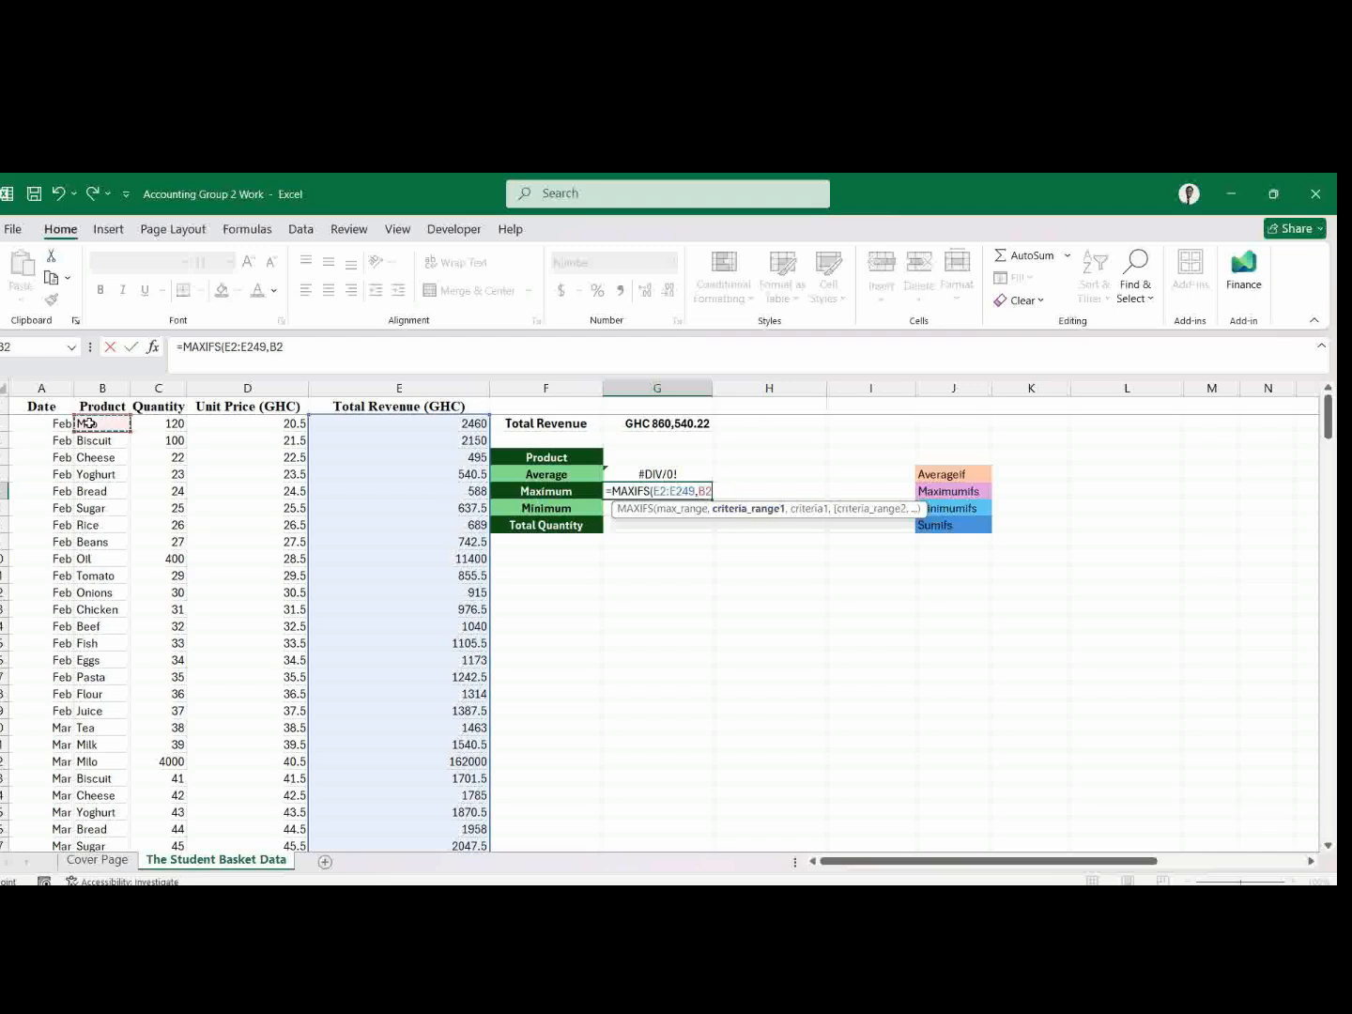
key("ctrl+shift+Down")
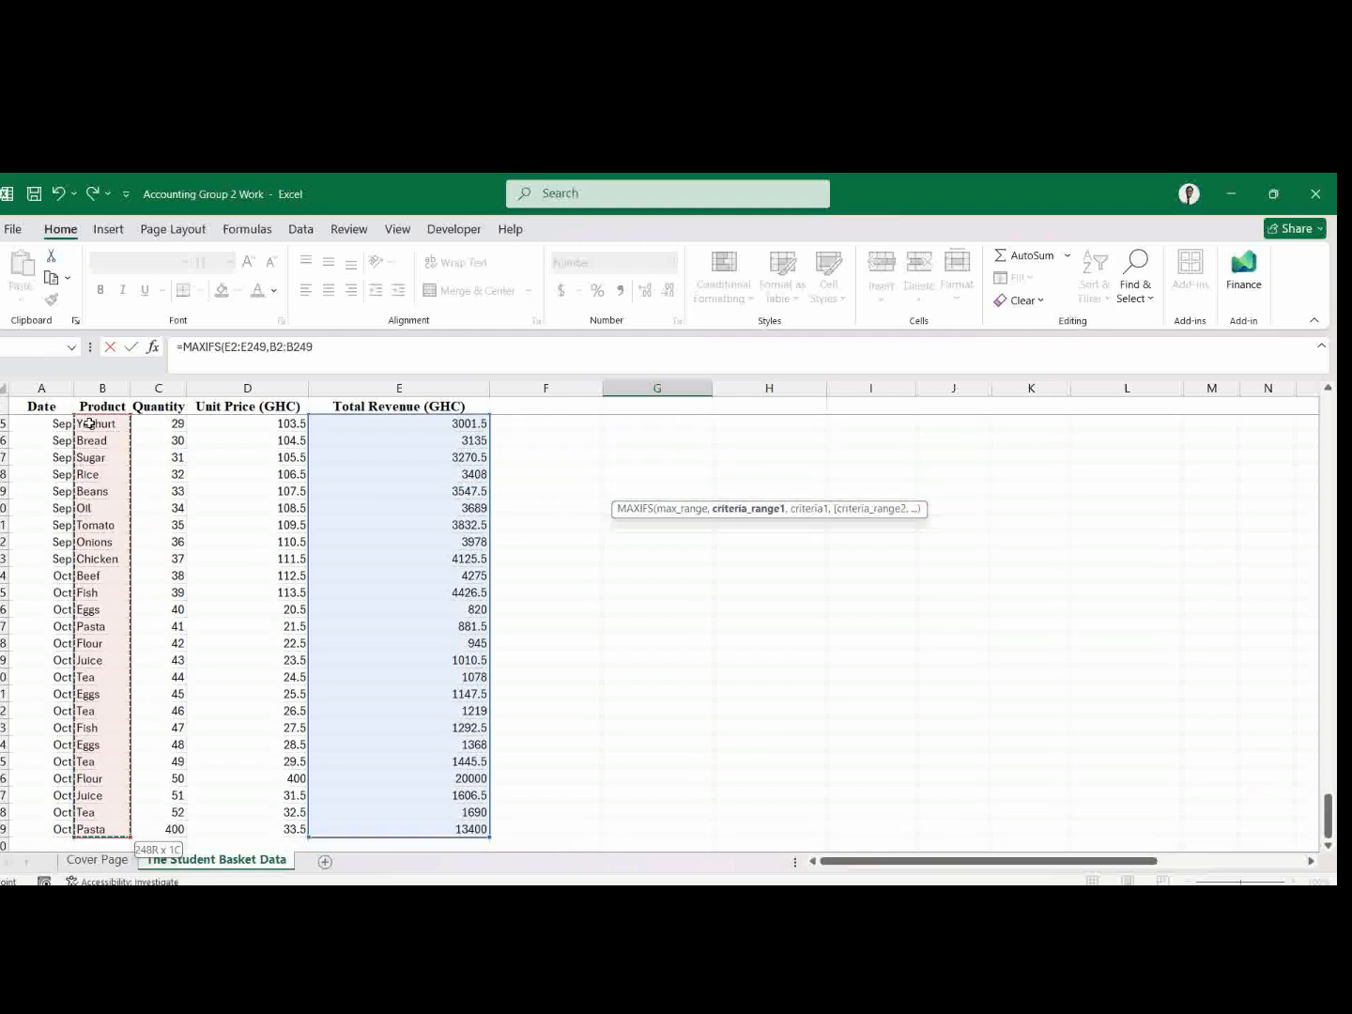
type(",")
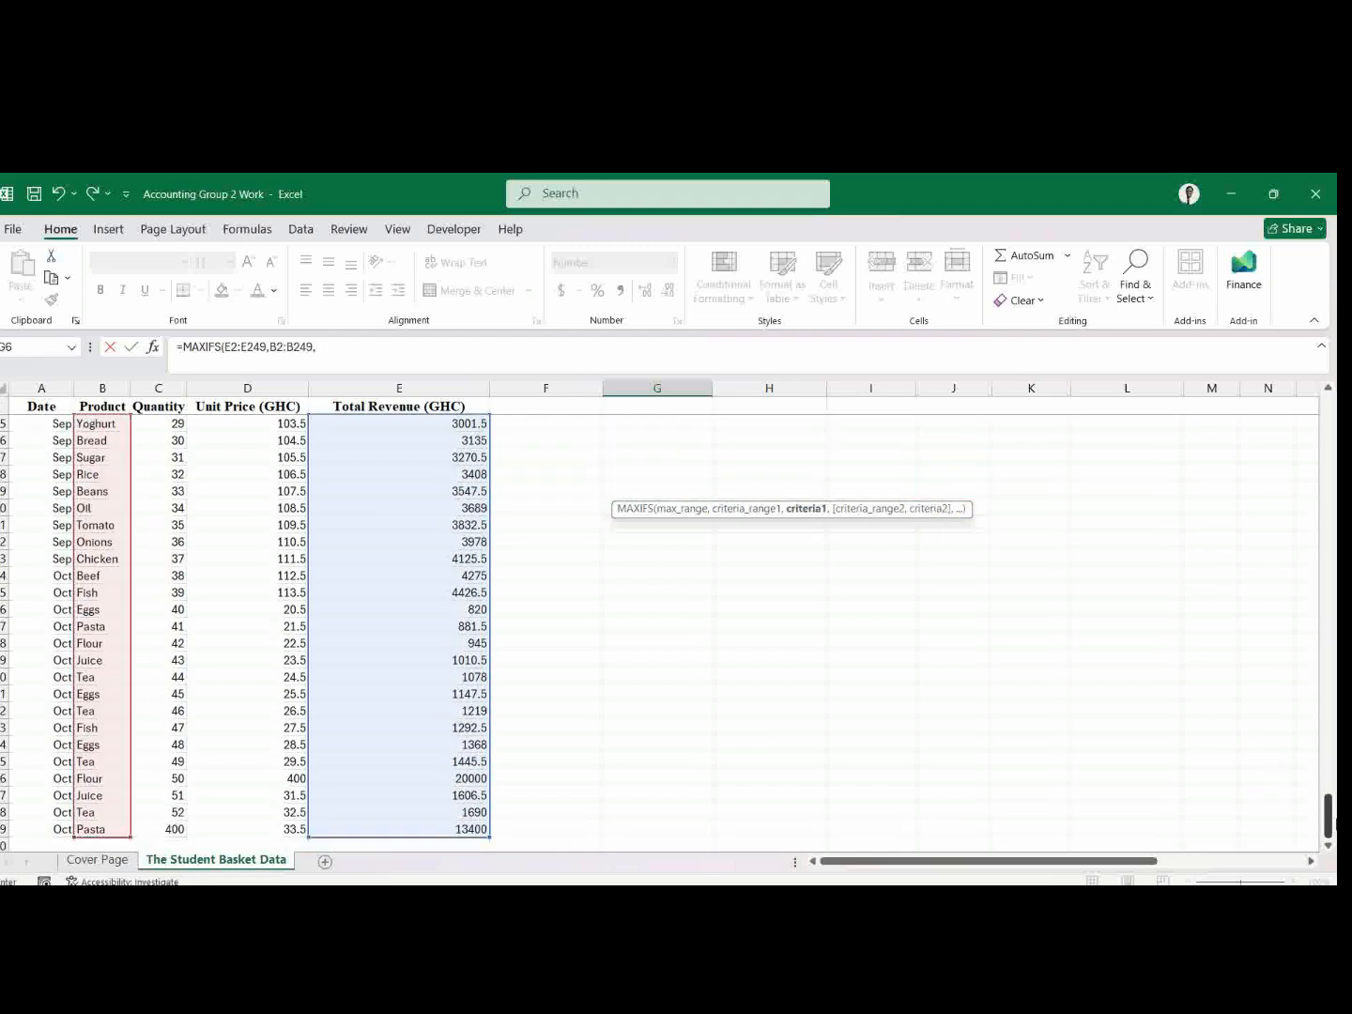
left_click_drag(1331, 817, 1329, 404)
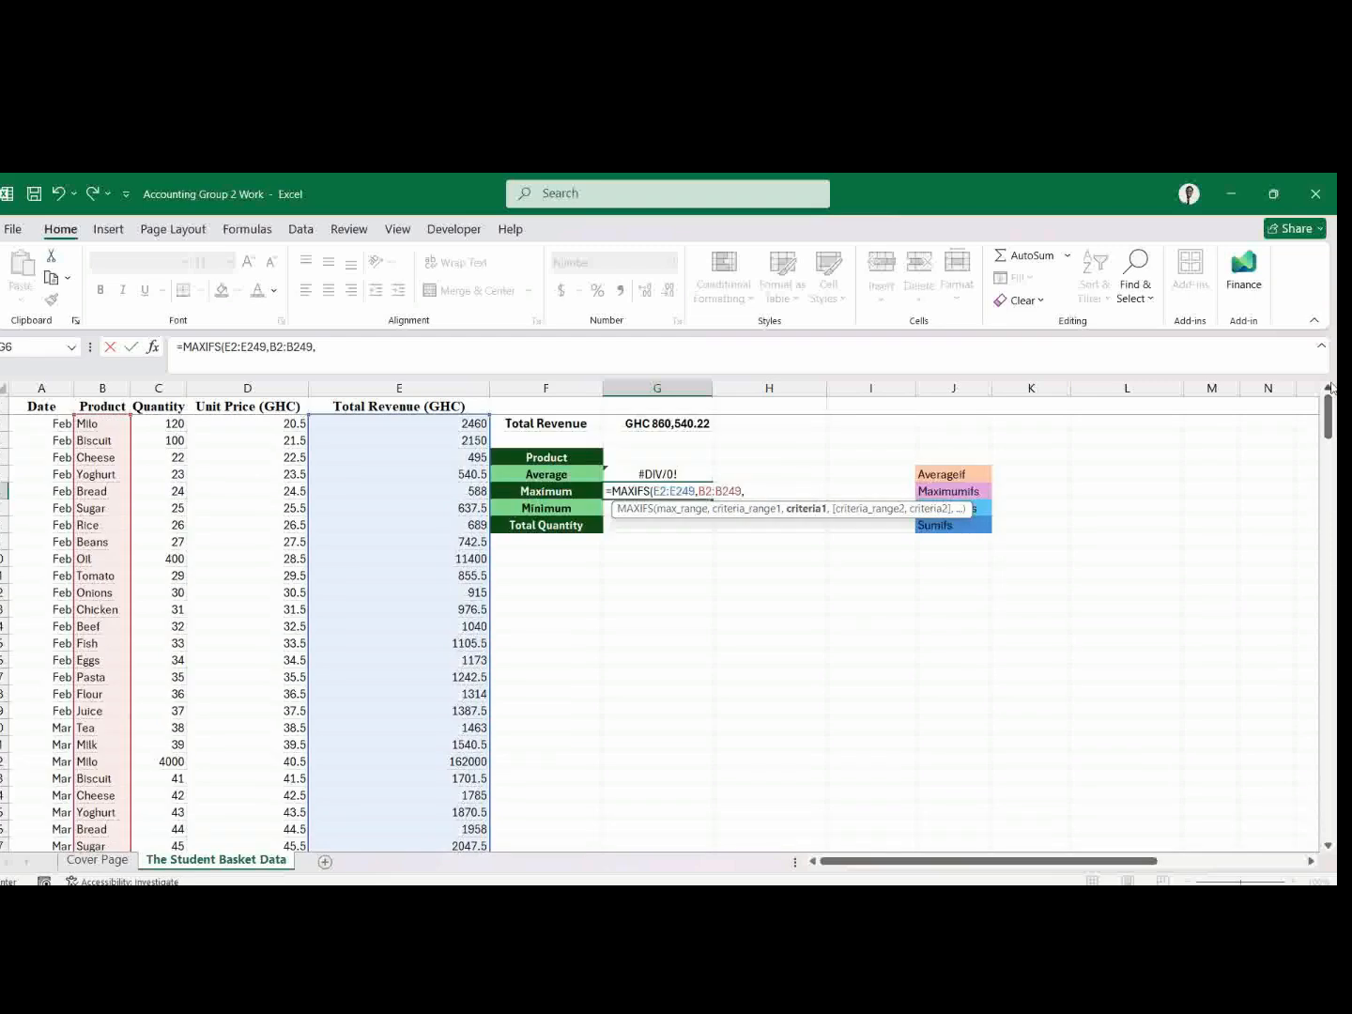
left_click(641, 459)
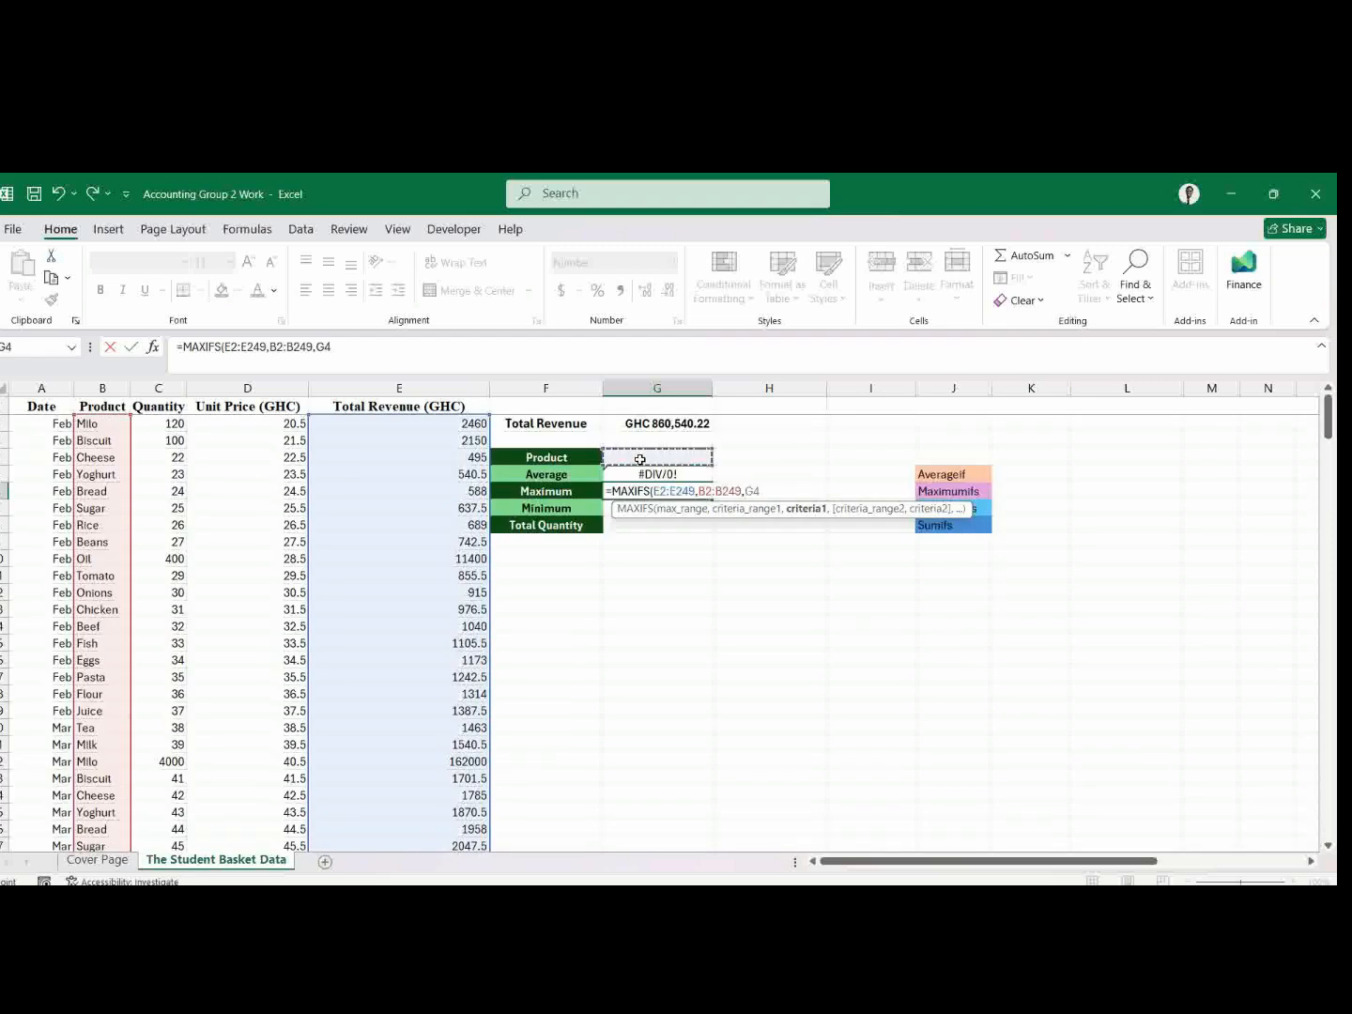
key("Return")
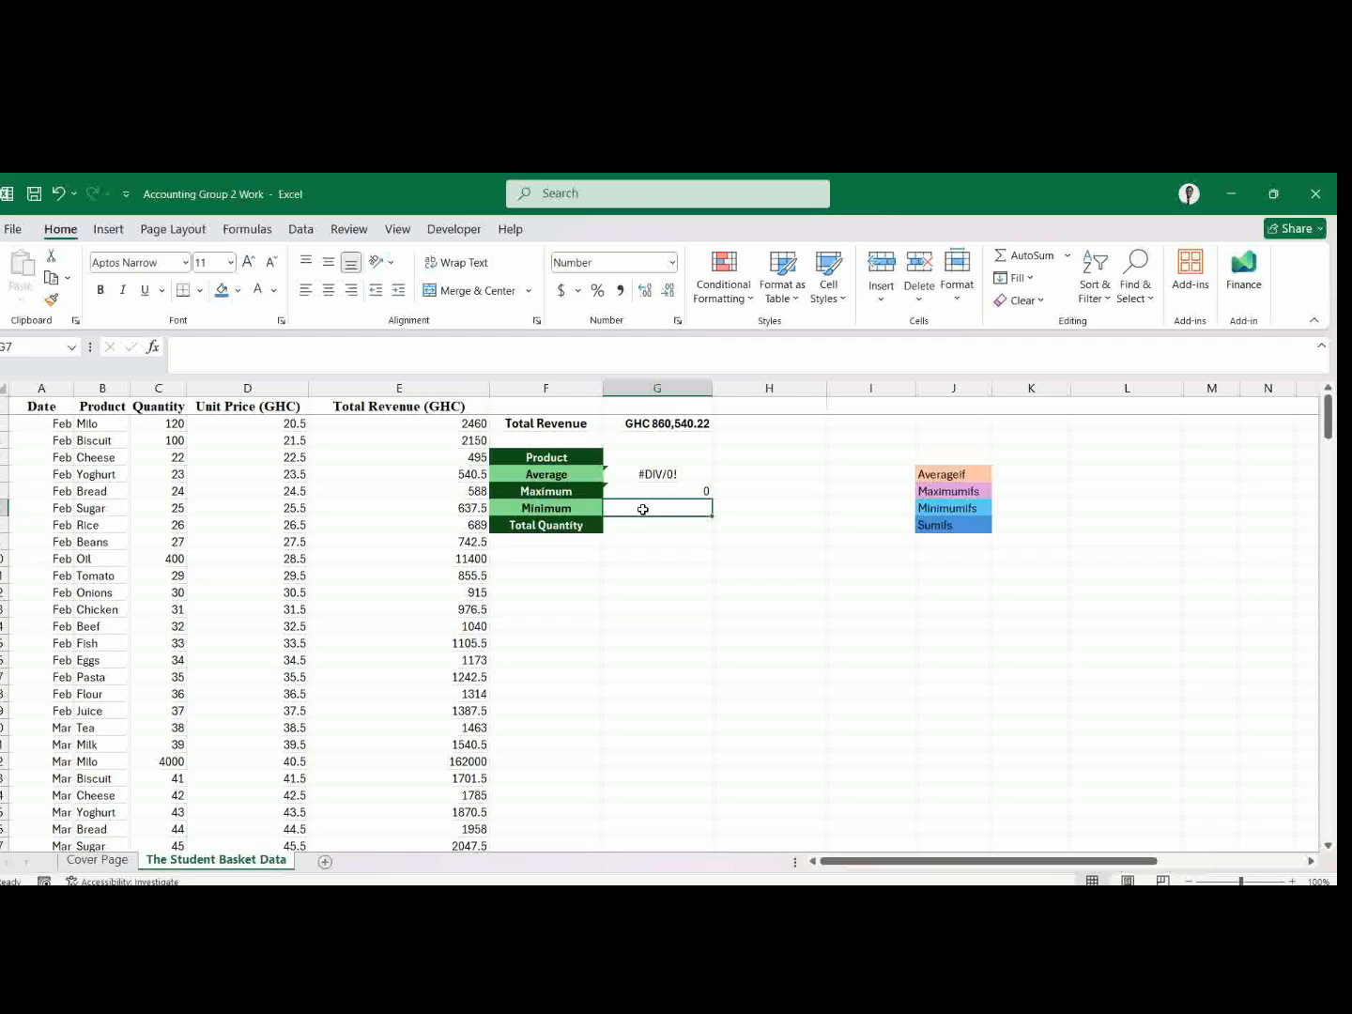
left_click(658, 491)
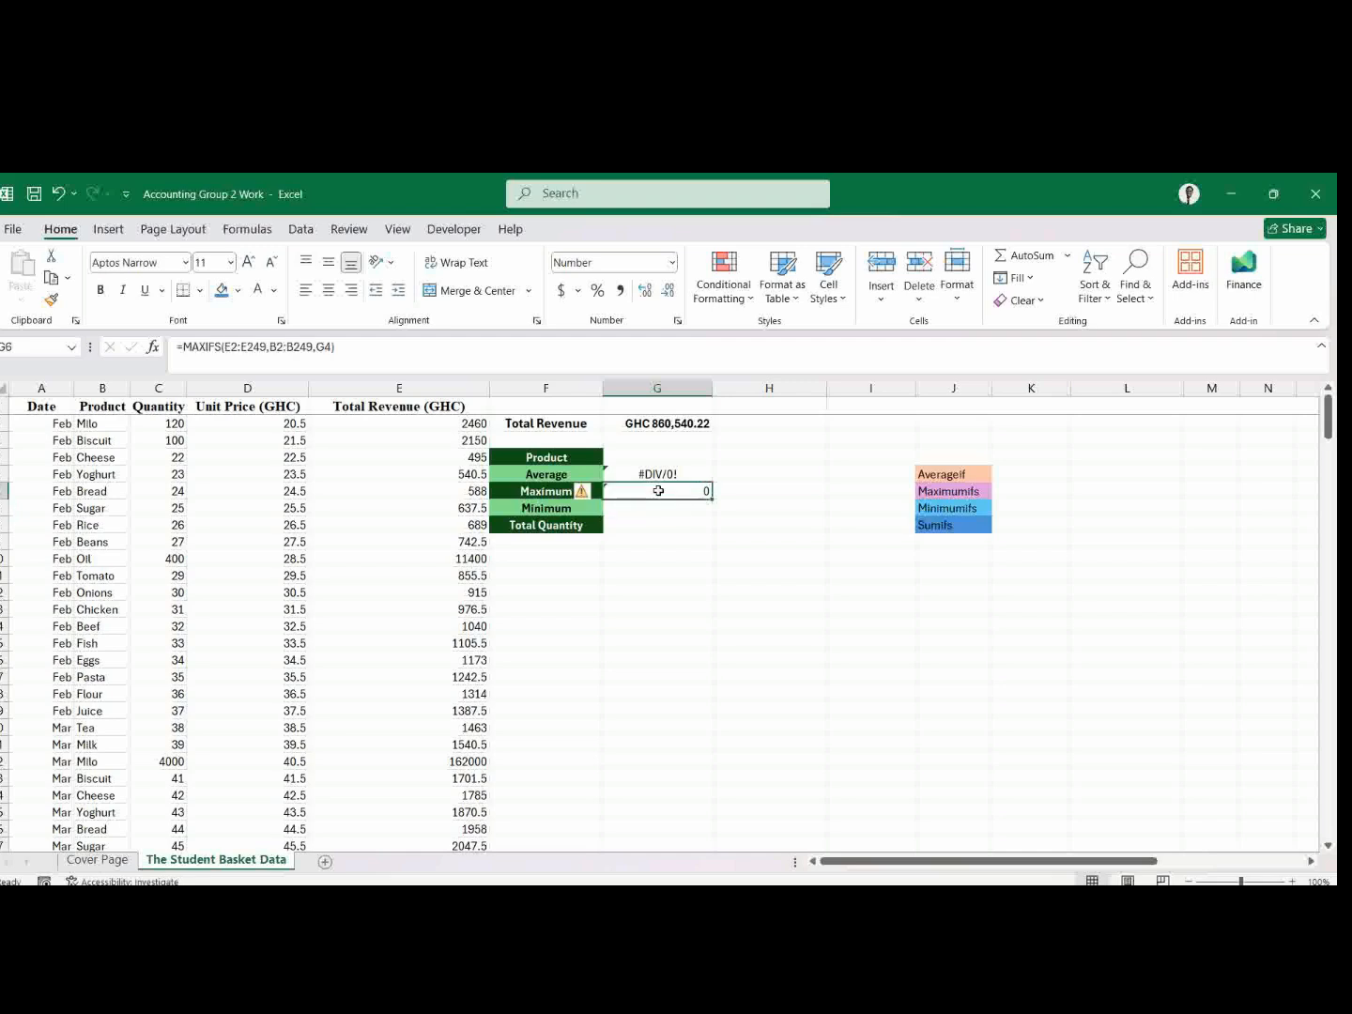
Begin a MINIFS formula in the Minimum result cell G7 with the Total Revenue data E2:E249 as the min range.
left_click(661, 507)
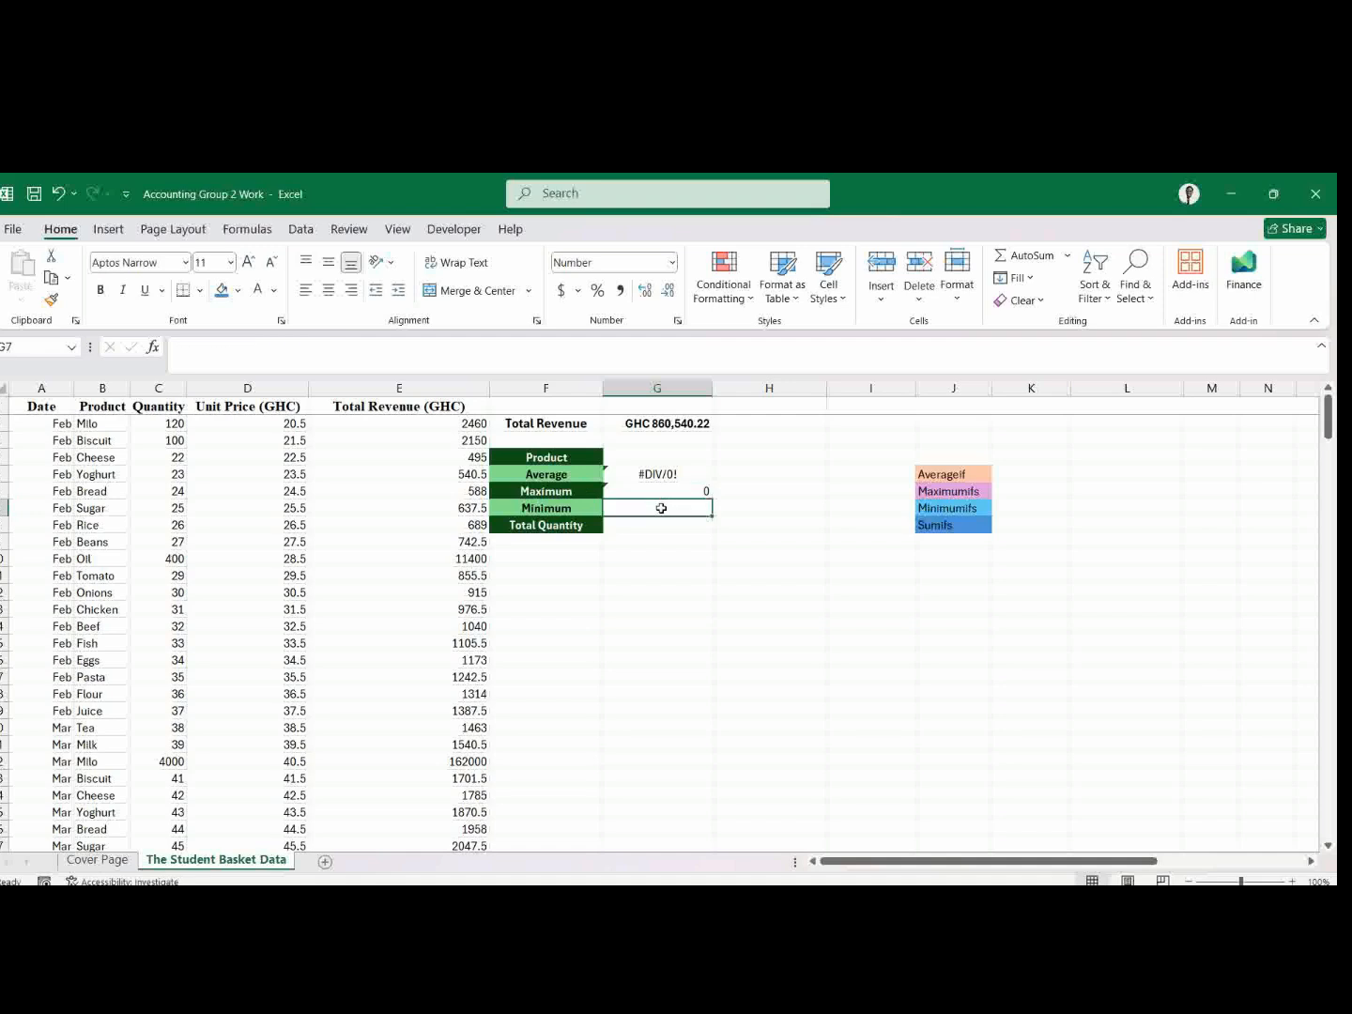
type("=")
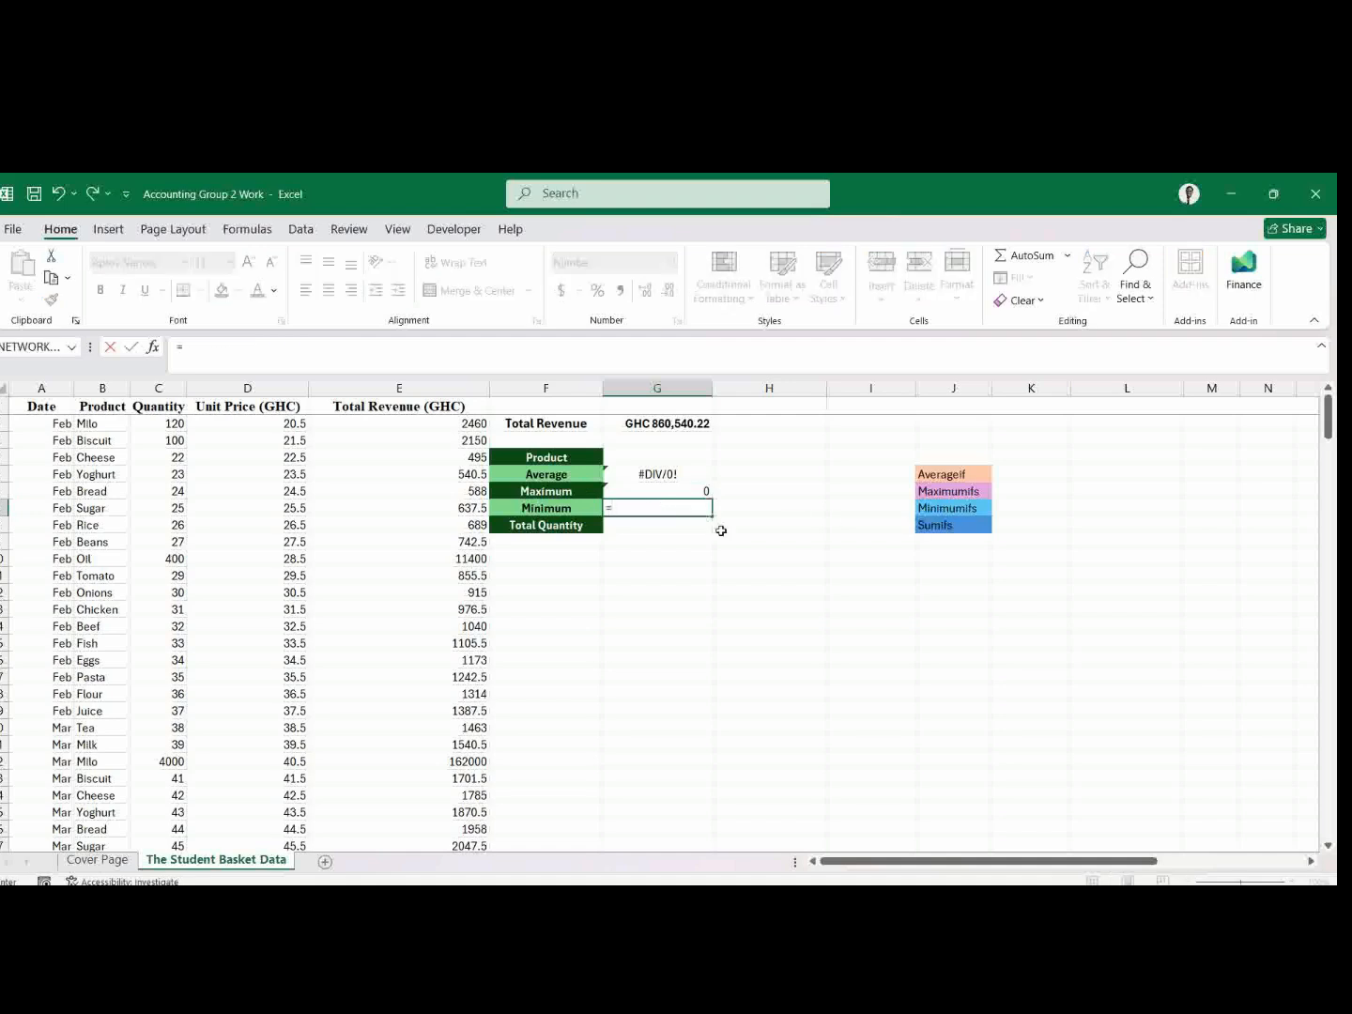
type("min")
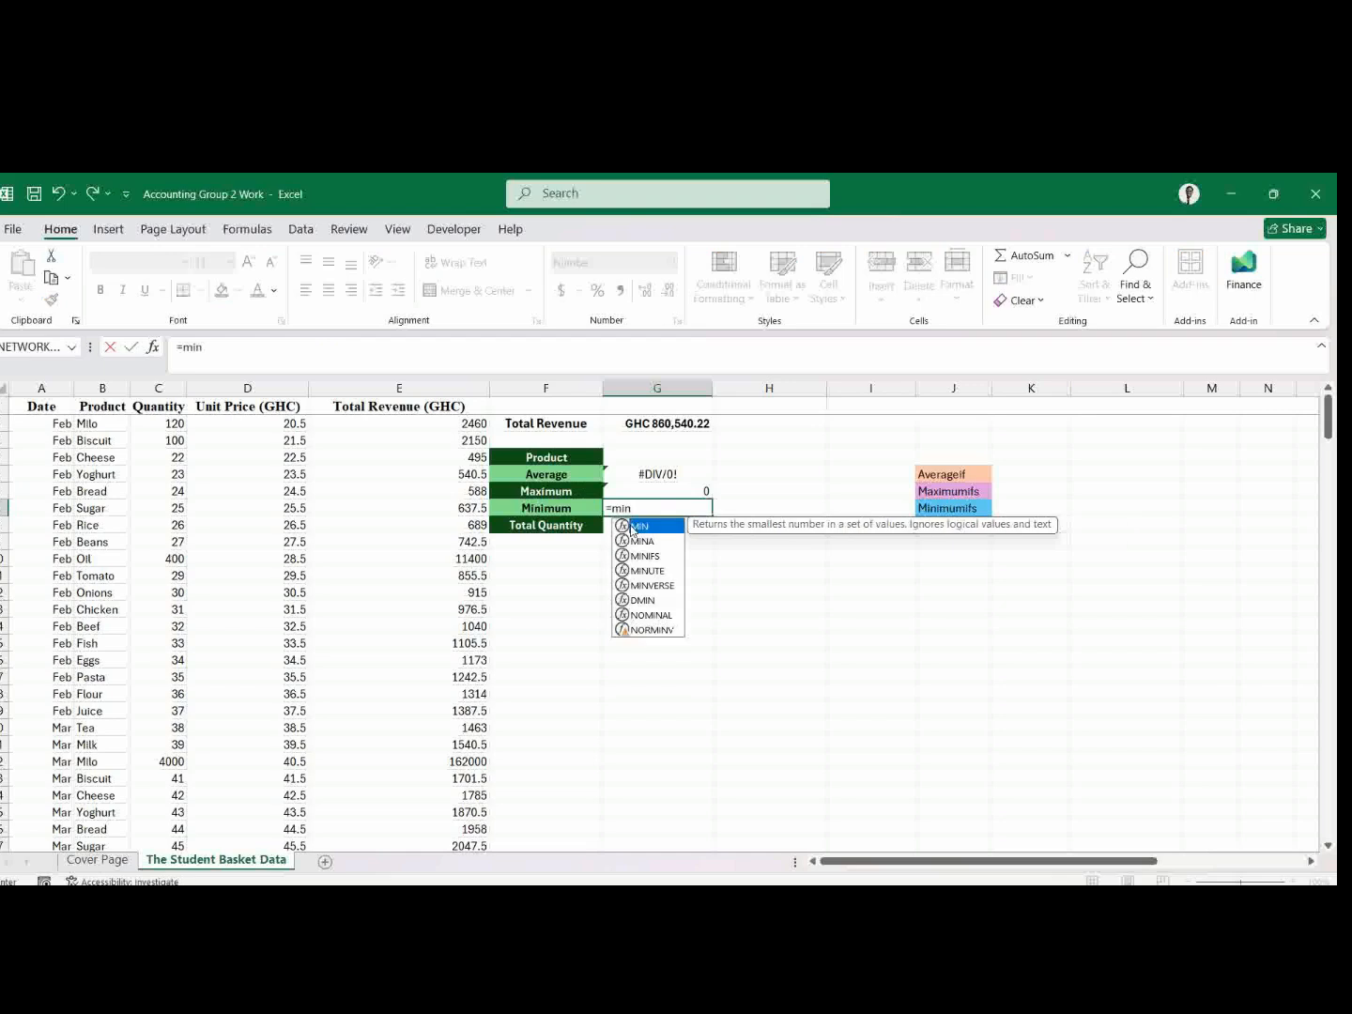
type("i")
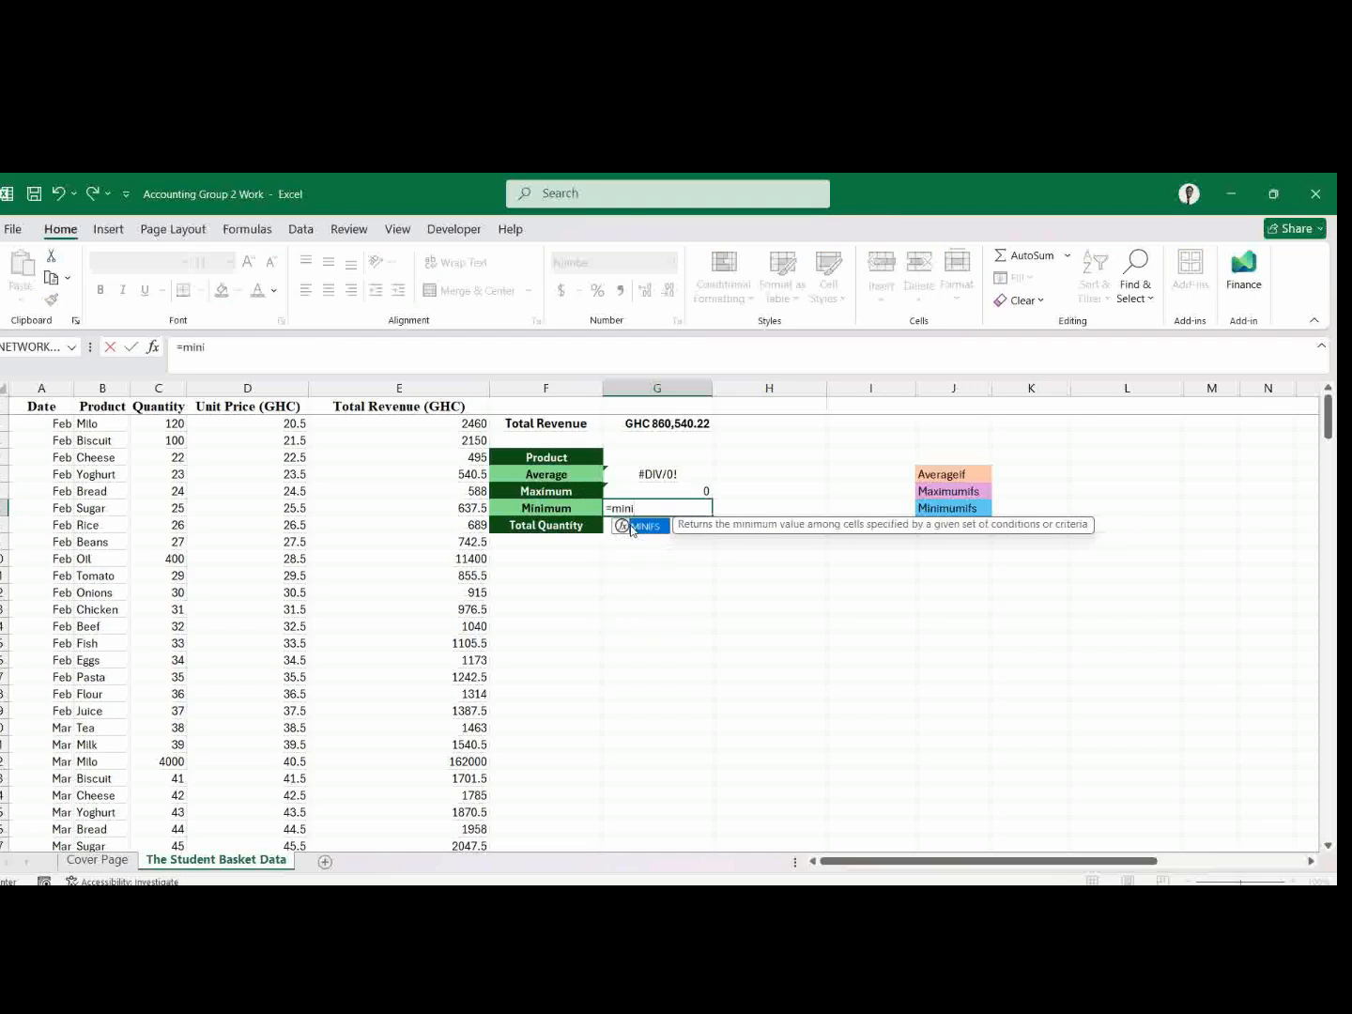
double_click(644, 526)
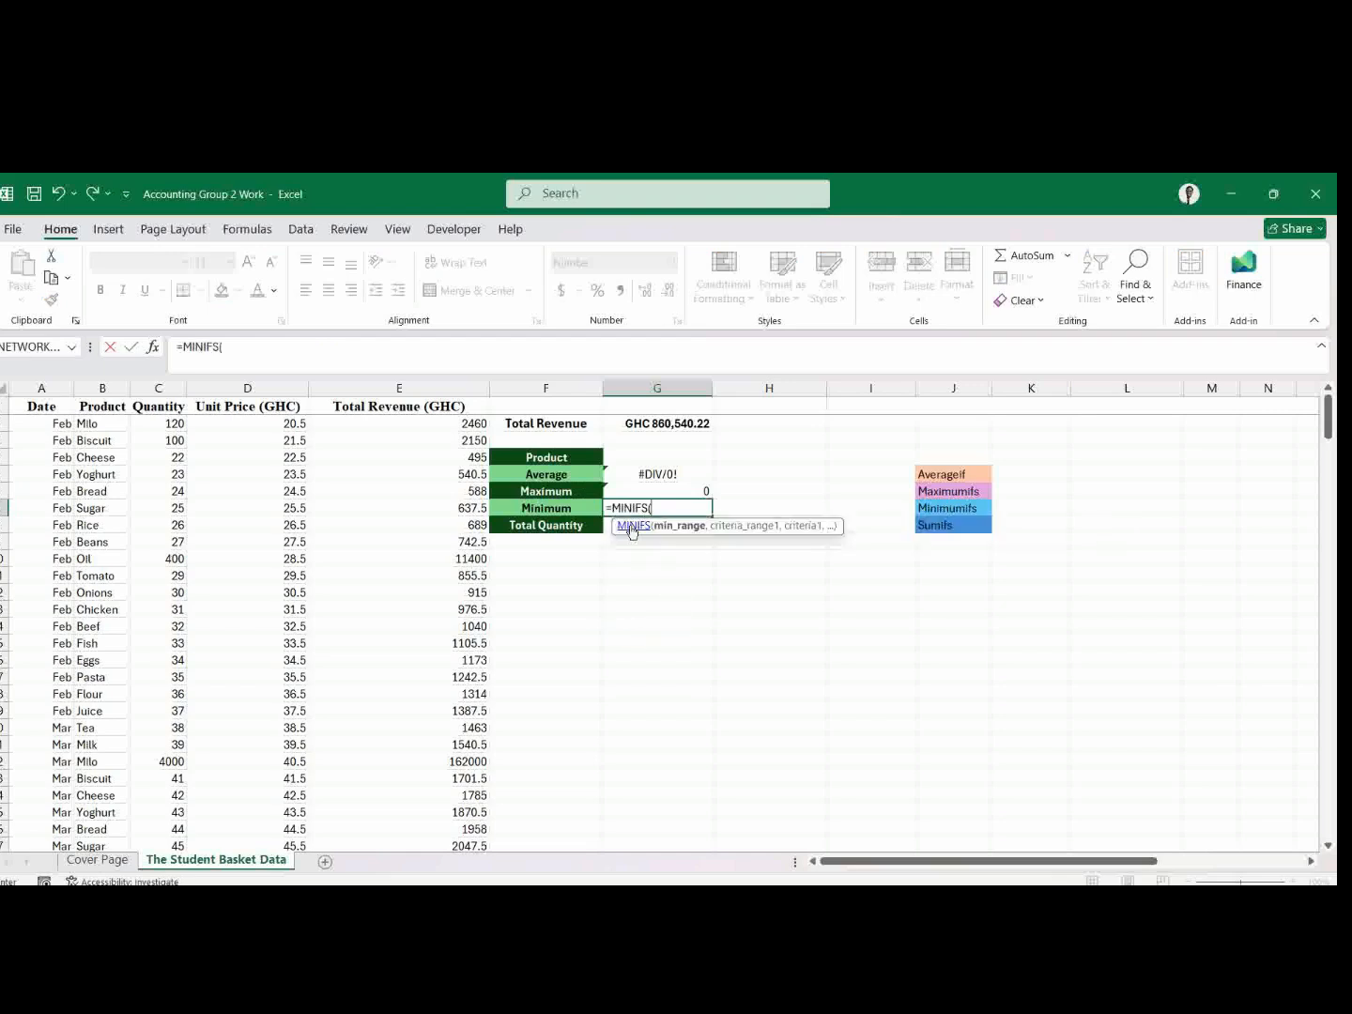
left_click(466, 424)
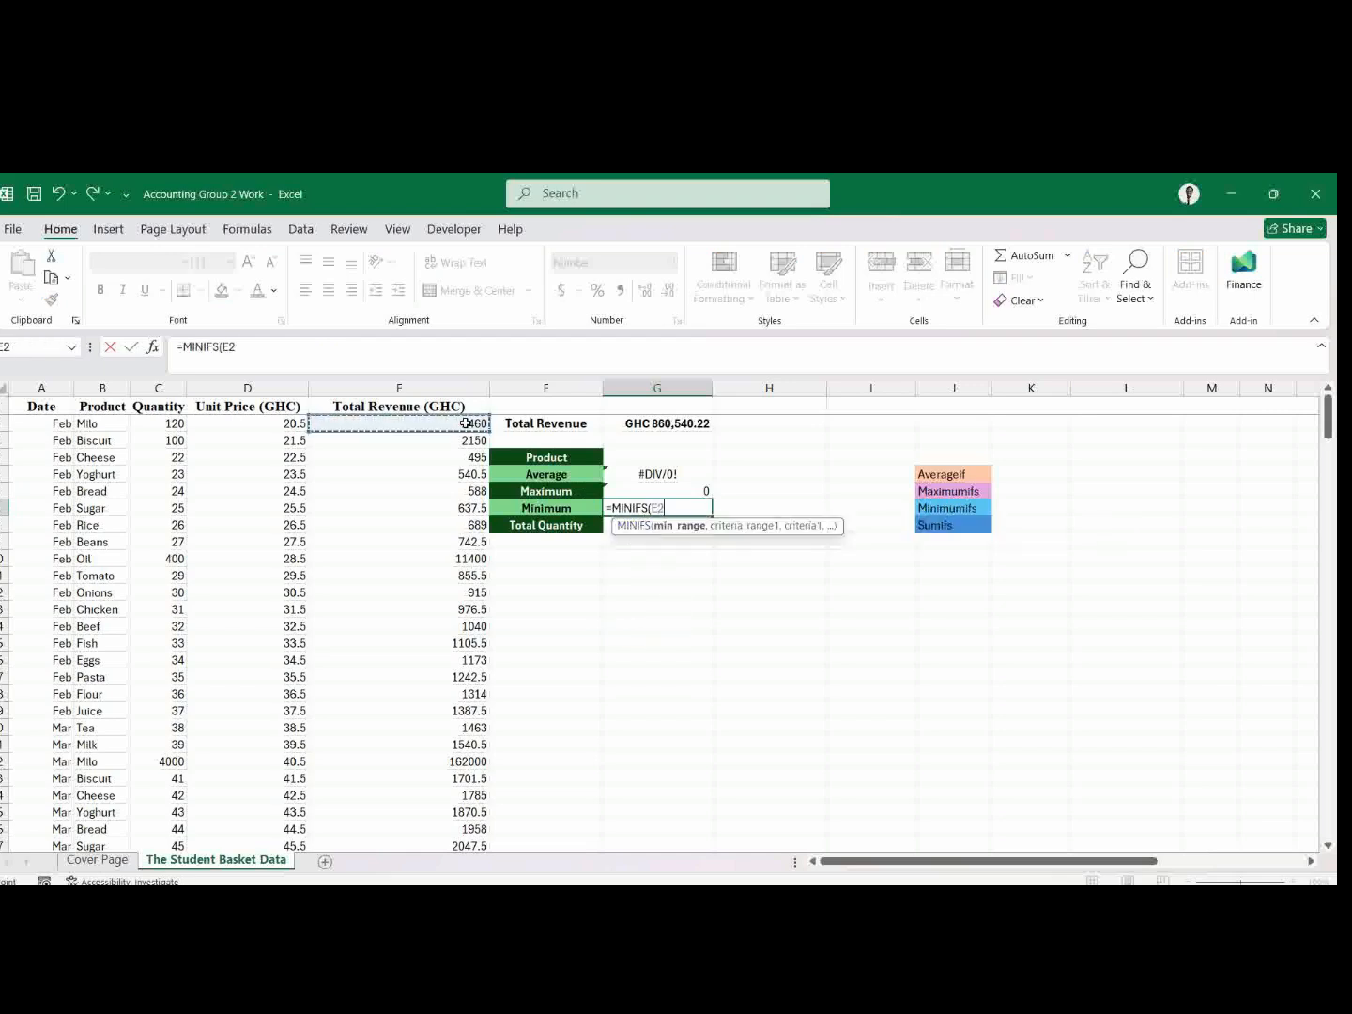
key("ctrl+shift+Down")
type(",")
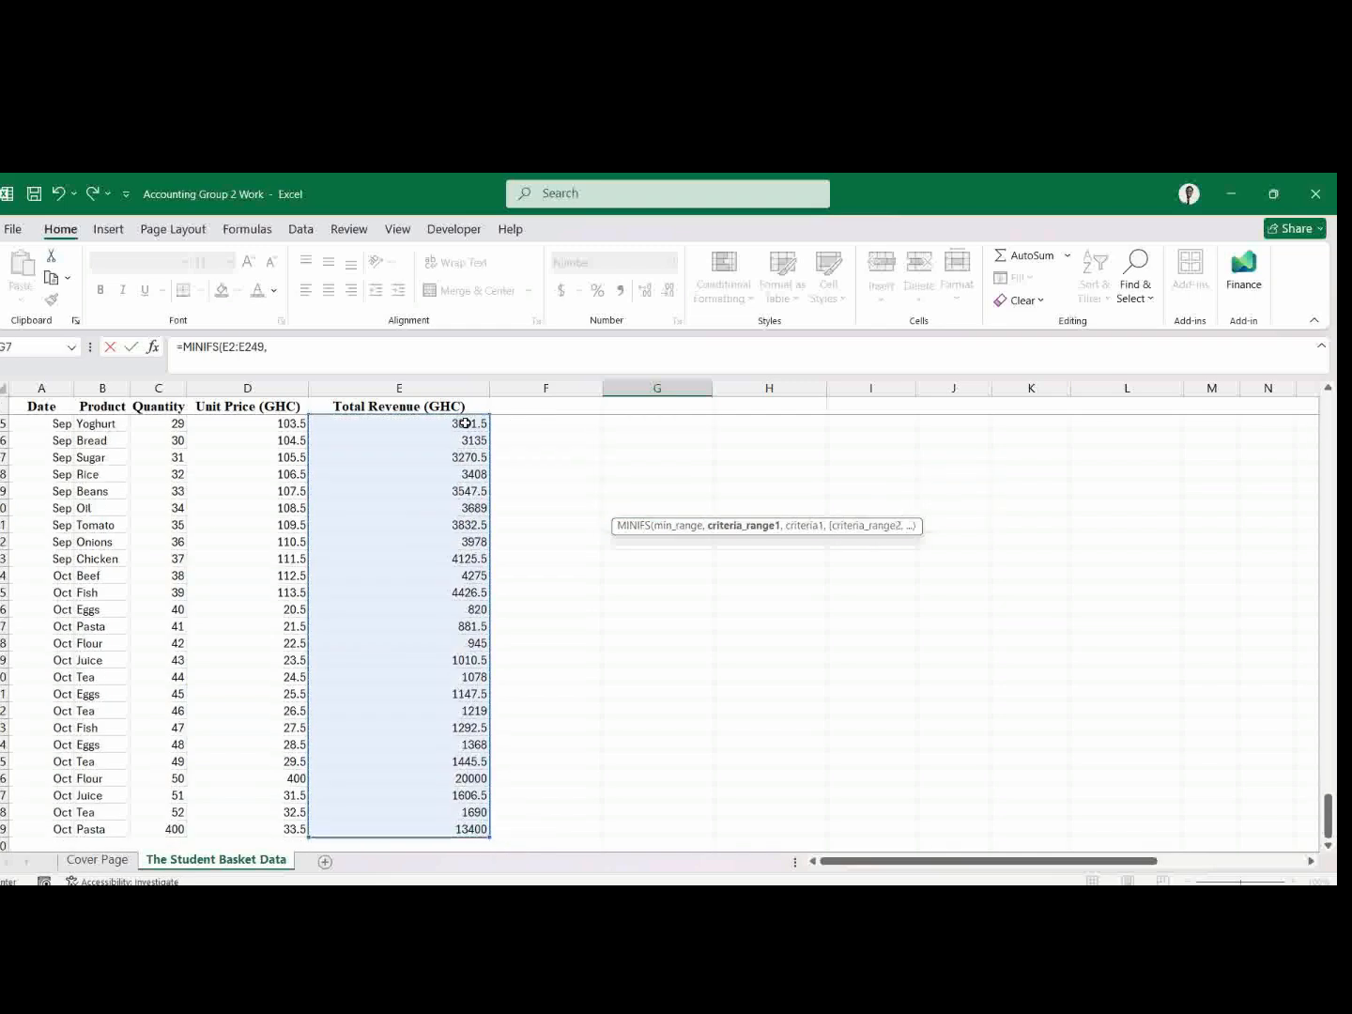
Complete the MINIFS formula with the Product data B2:B249 as the criteria range and cell G4 as the criterion.
left_click_drag(1328, 828, 1328, 421)
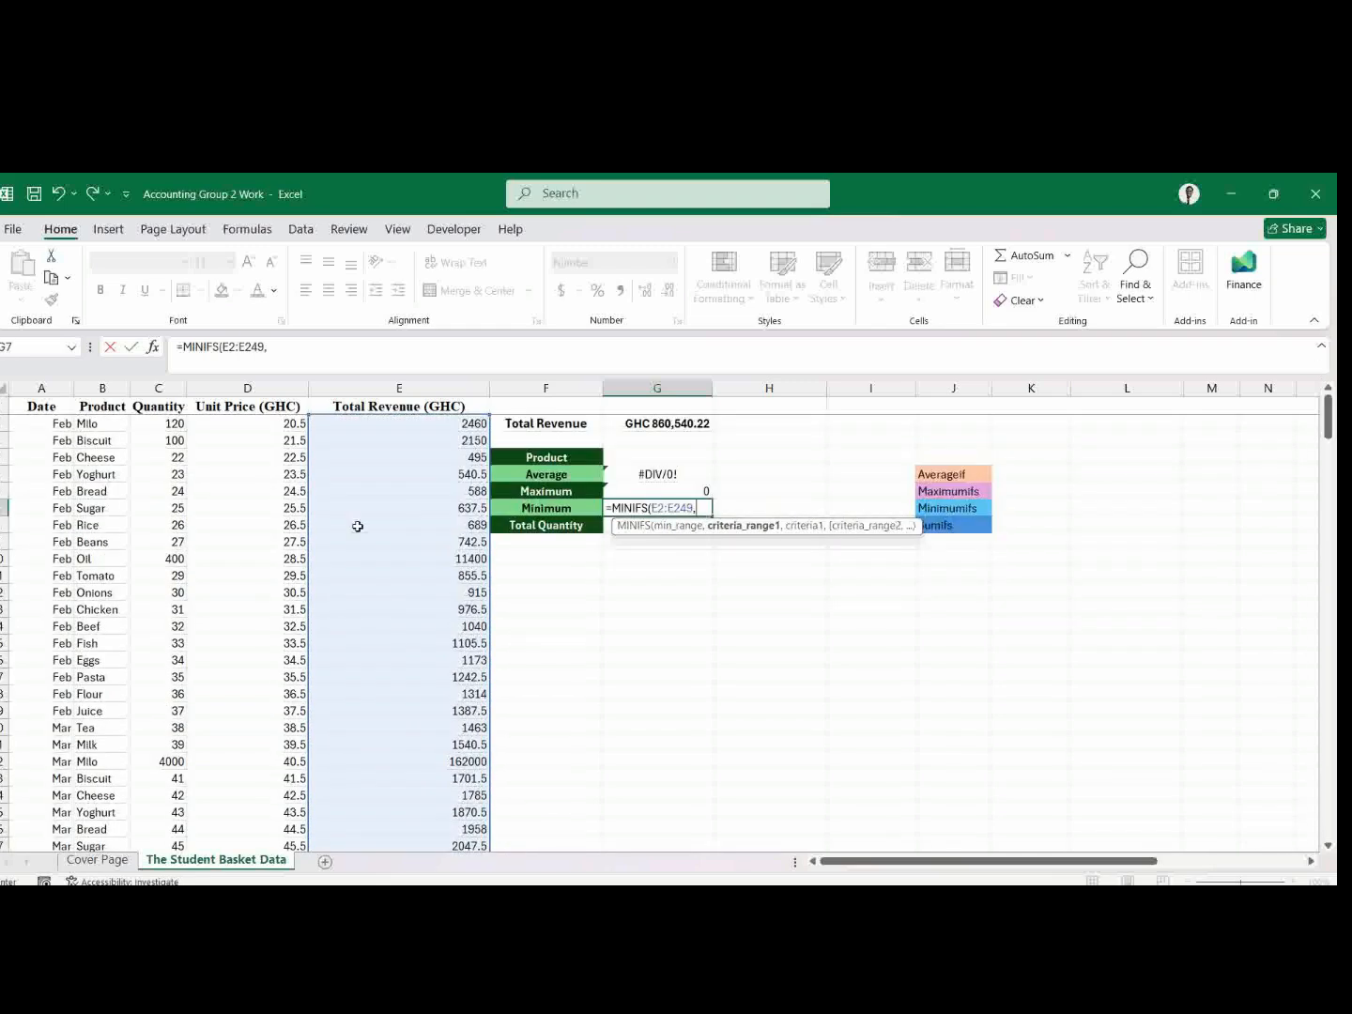
left_click(95, 423)
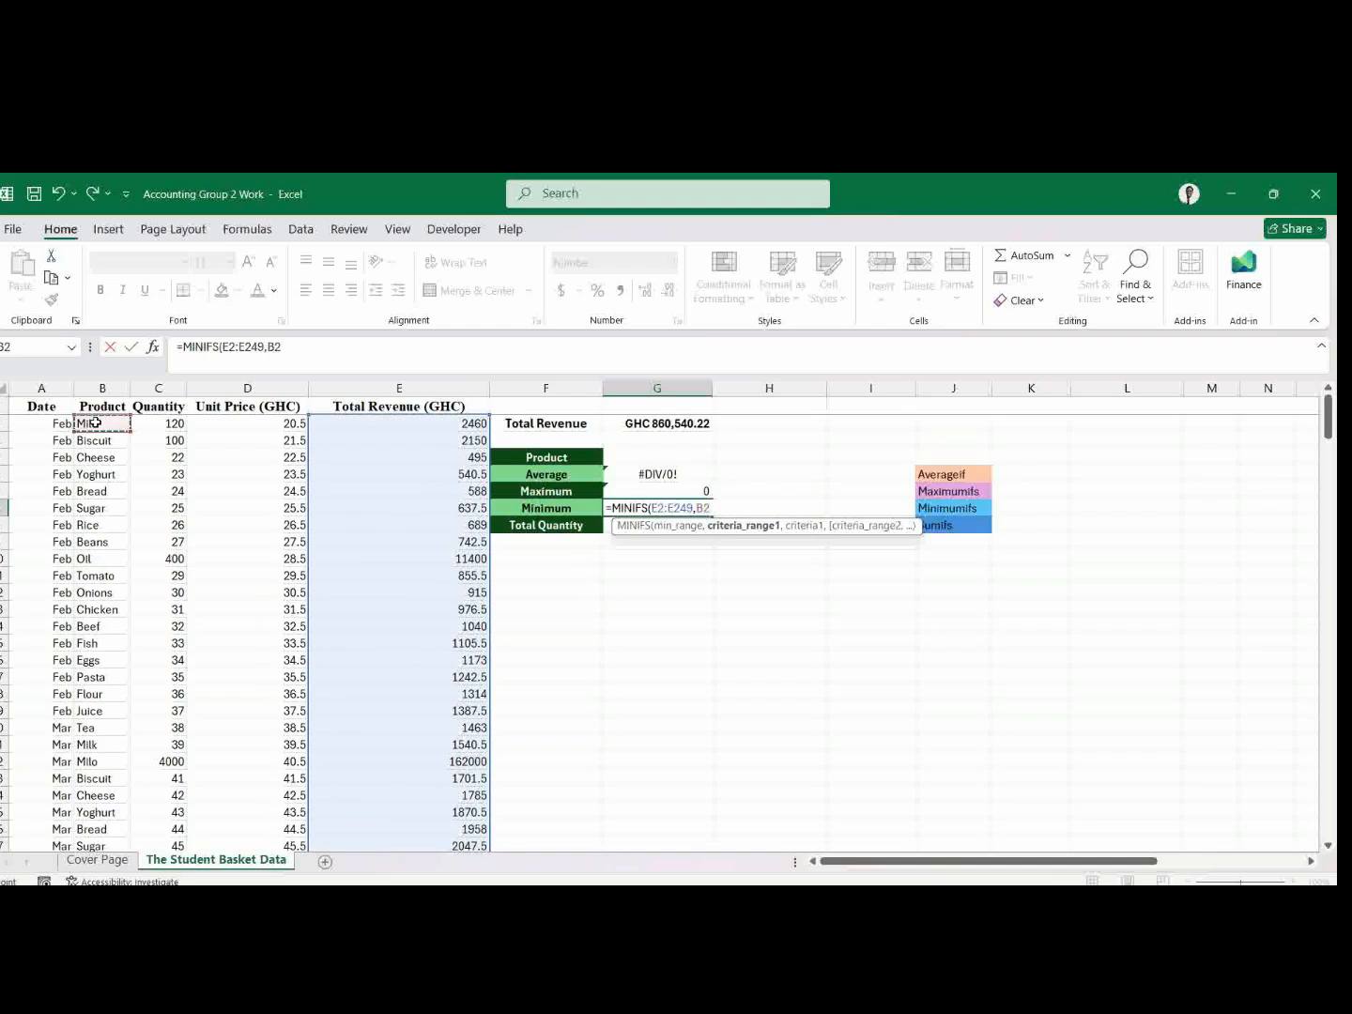
key("ctrl+shift+Down")
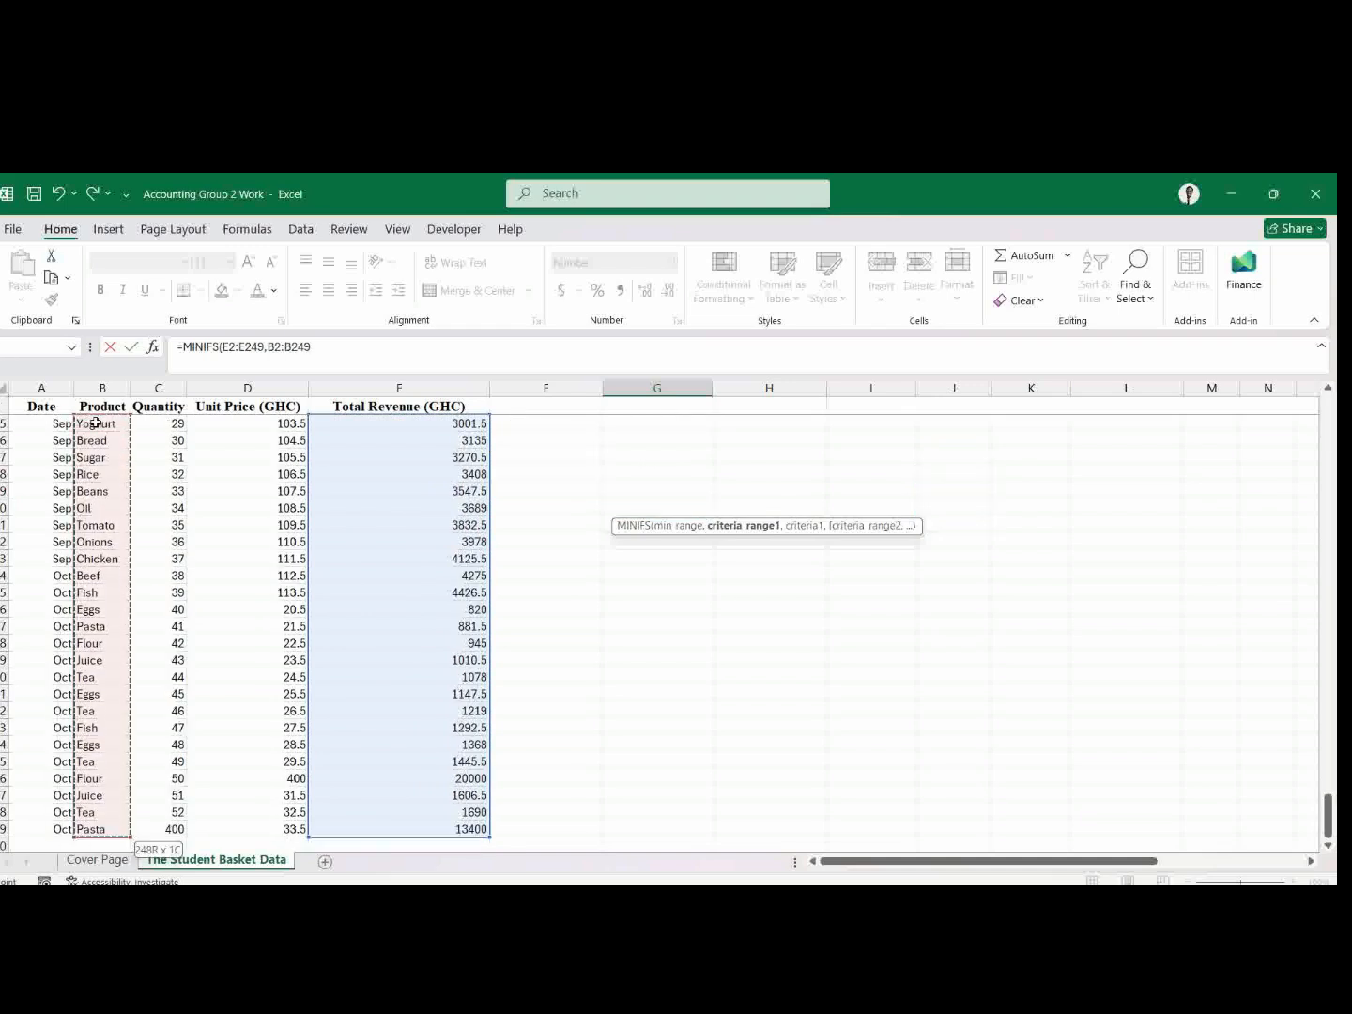
type(",")
left_click_drag(1330, 809, 1317, 387)
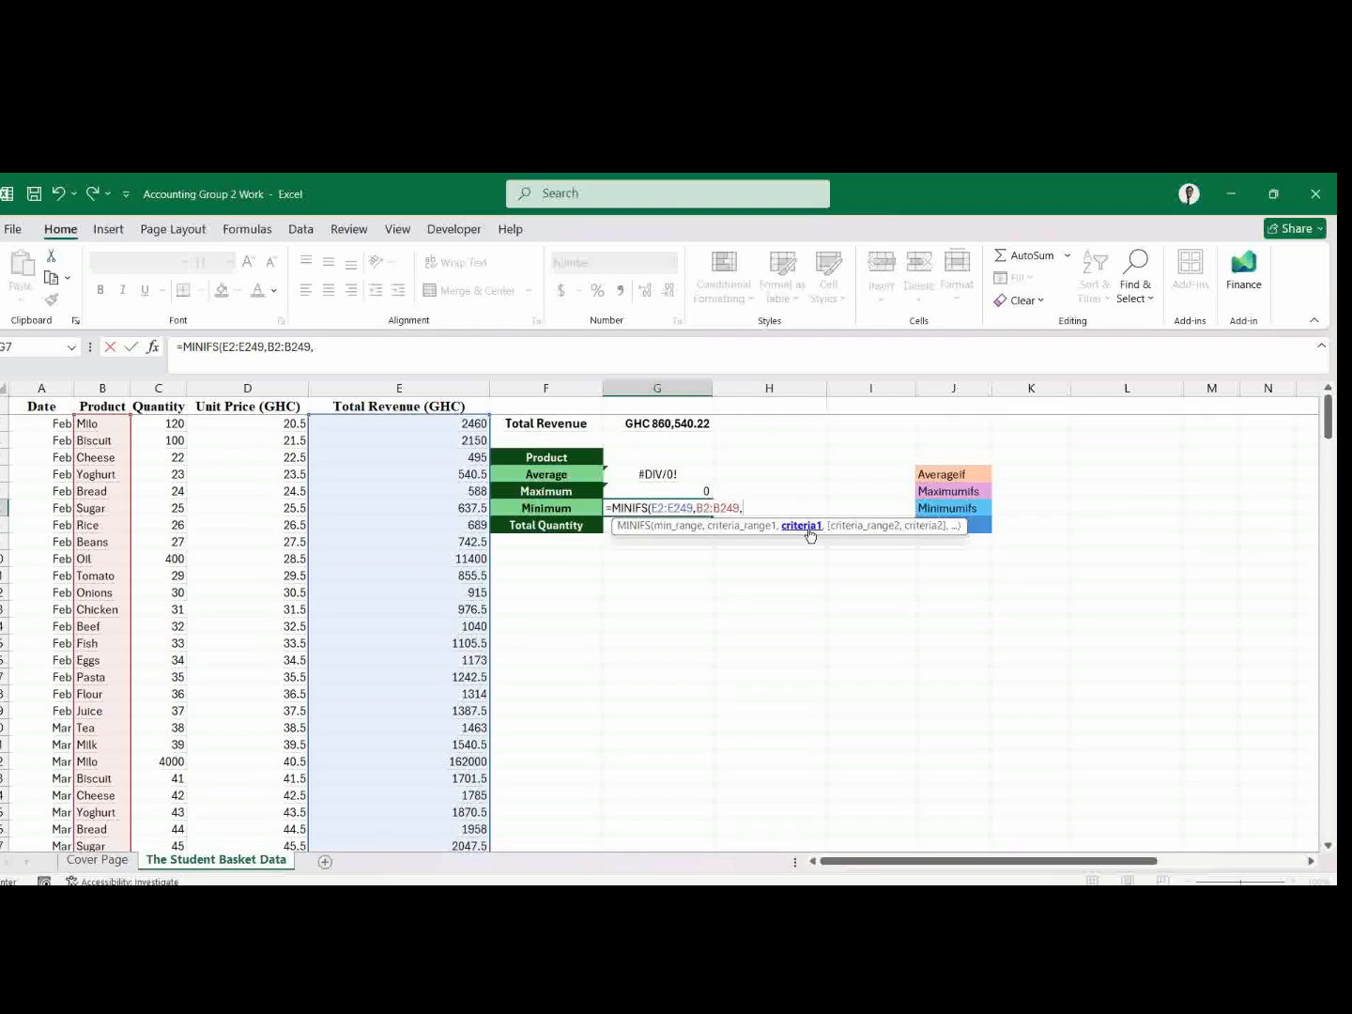
left_click(683, 458)
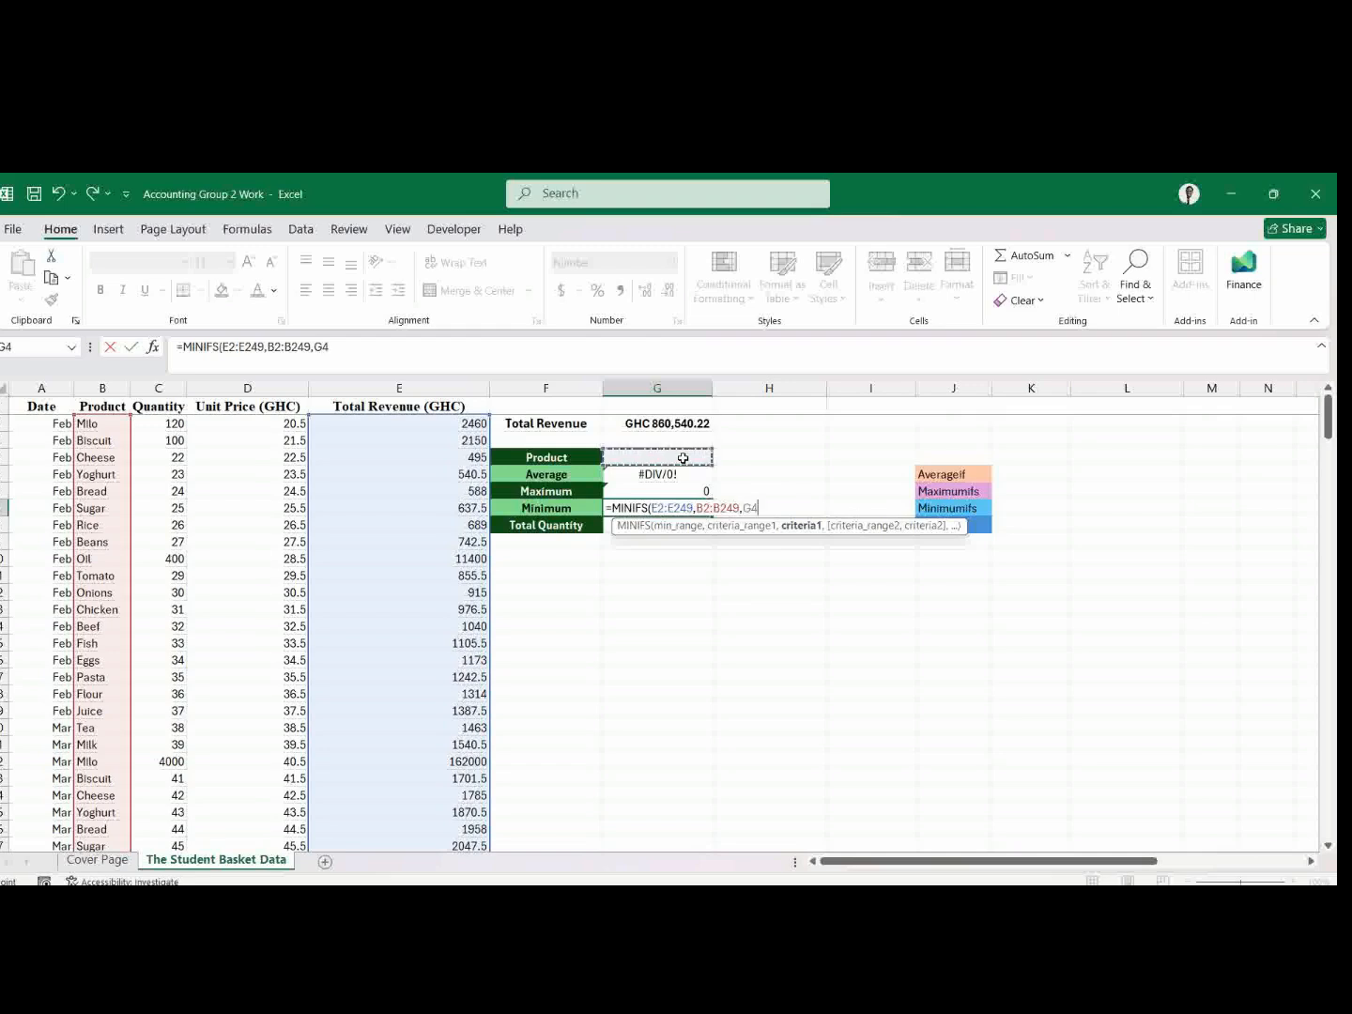
key("Return")
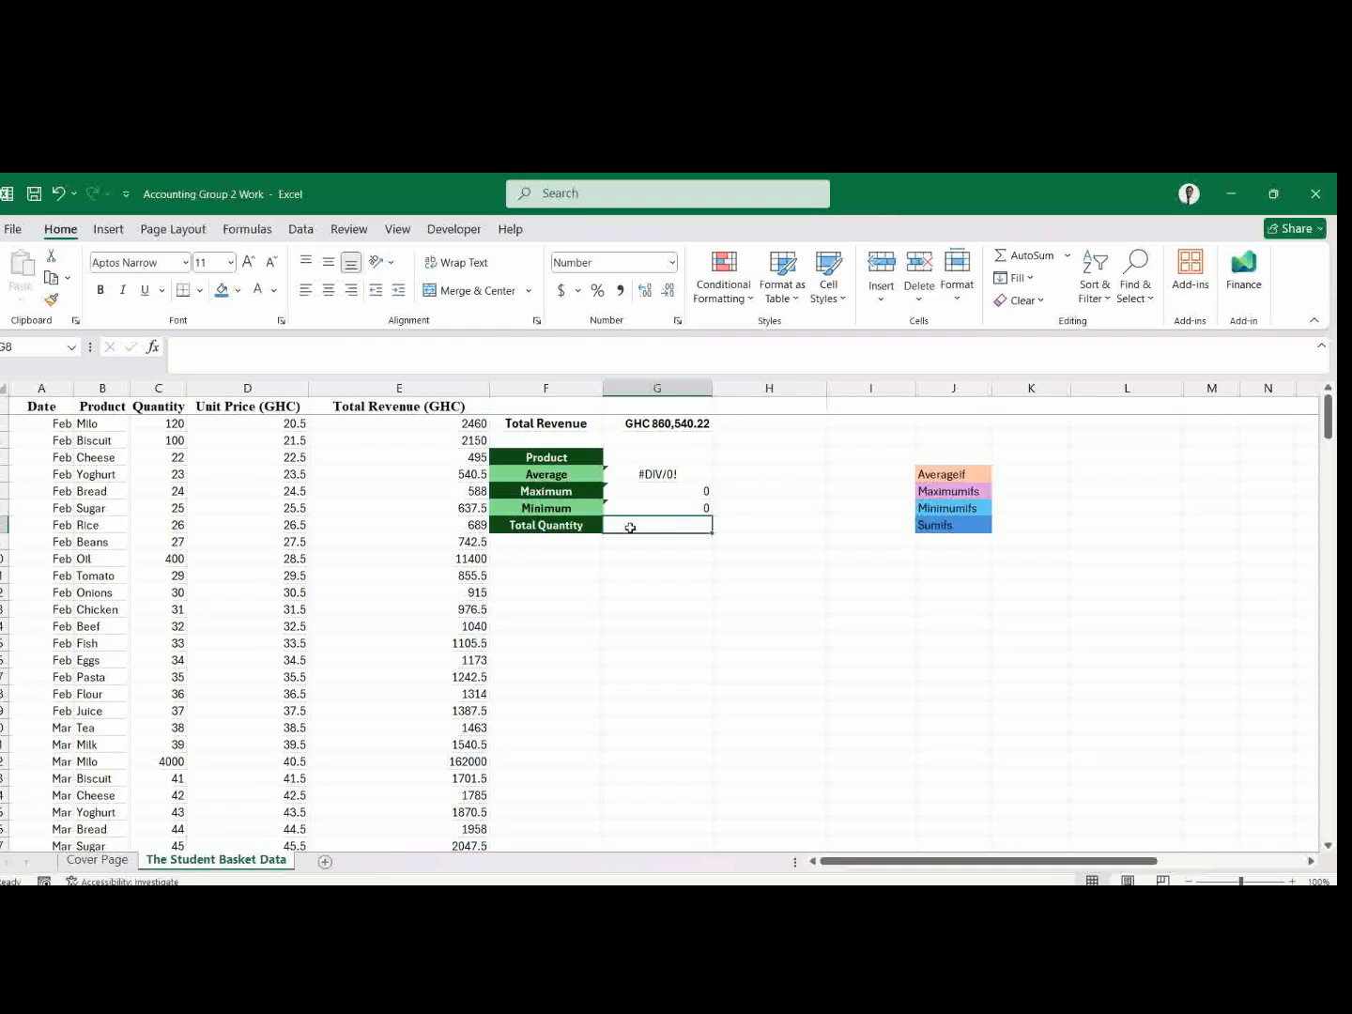
Begin a SUMIFS formula in the Total Quantity result cell G8 with the Total Revenue data E2:E249 as the sum range.
type("=")
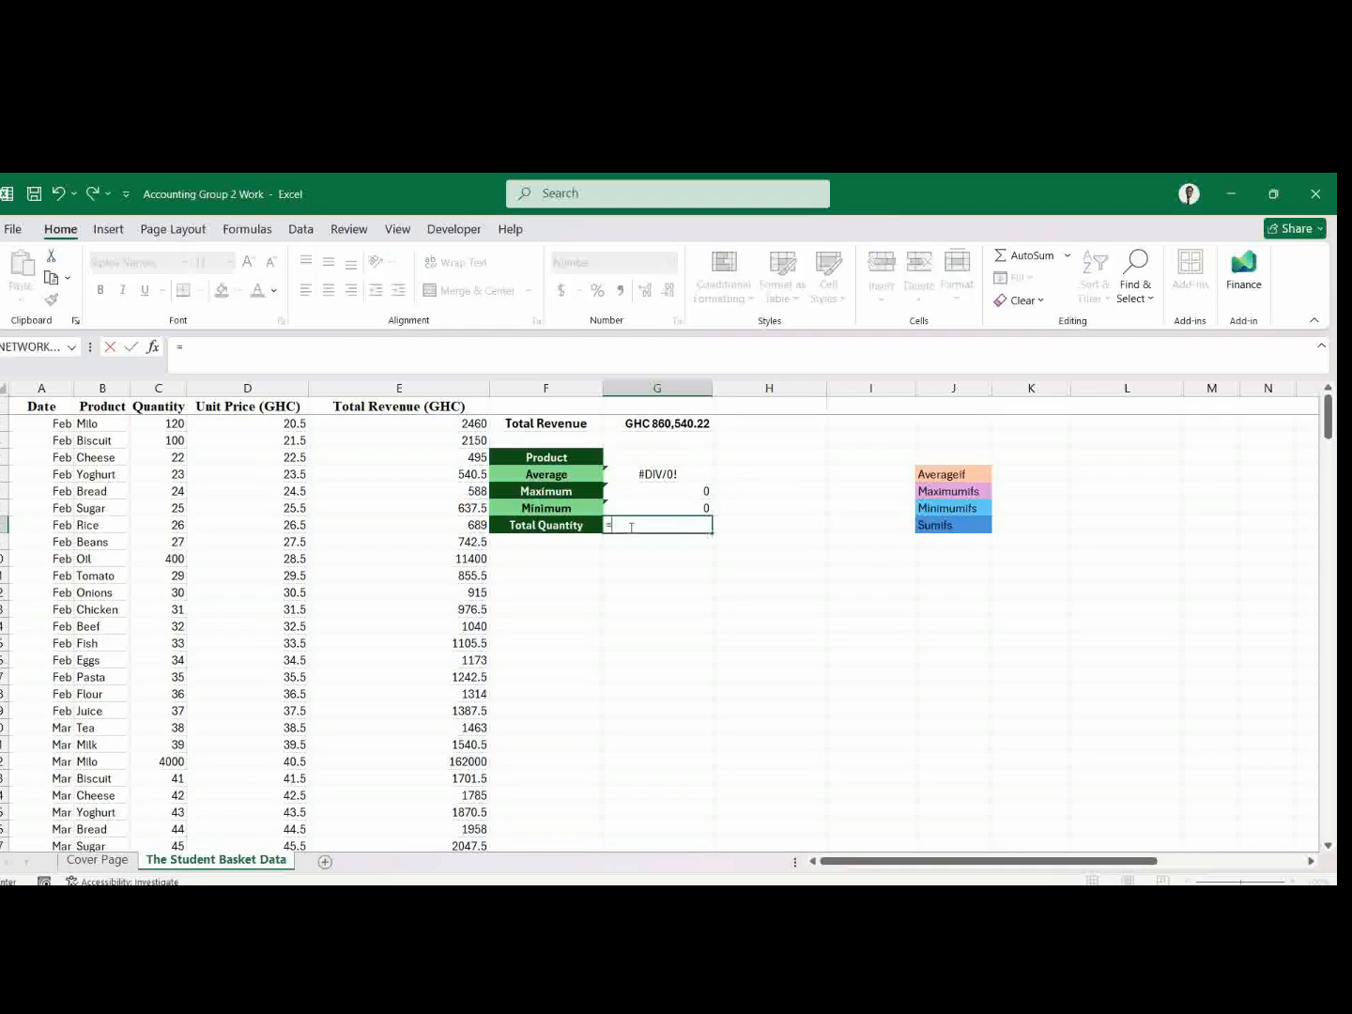
type("sum")
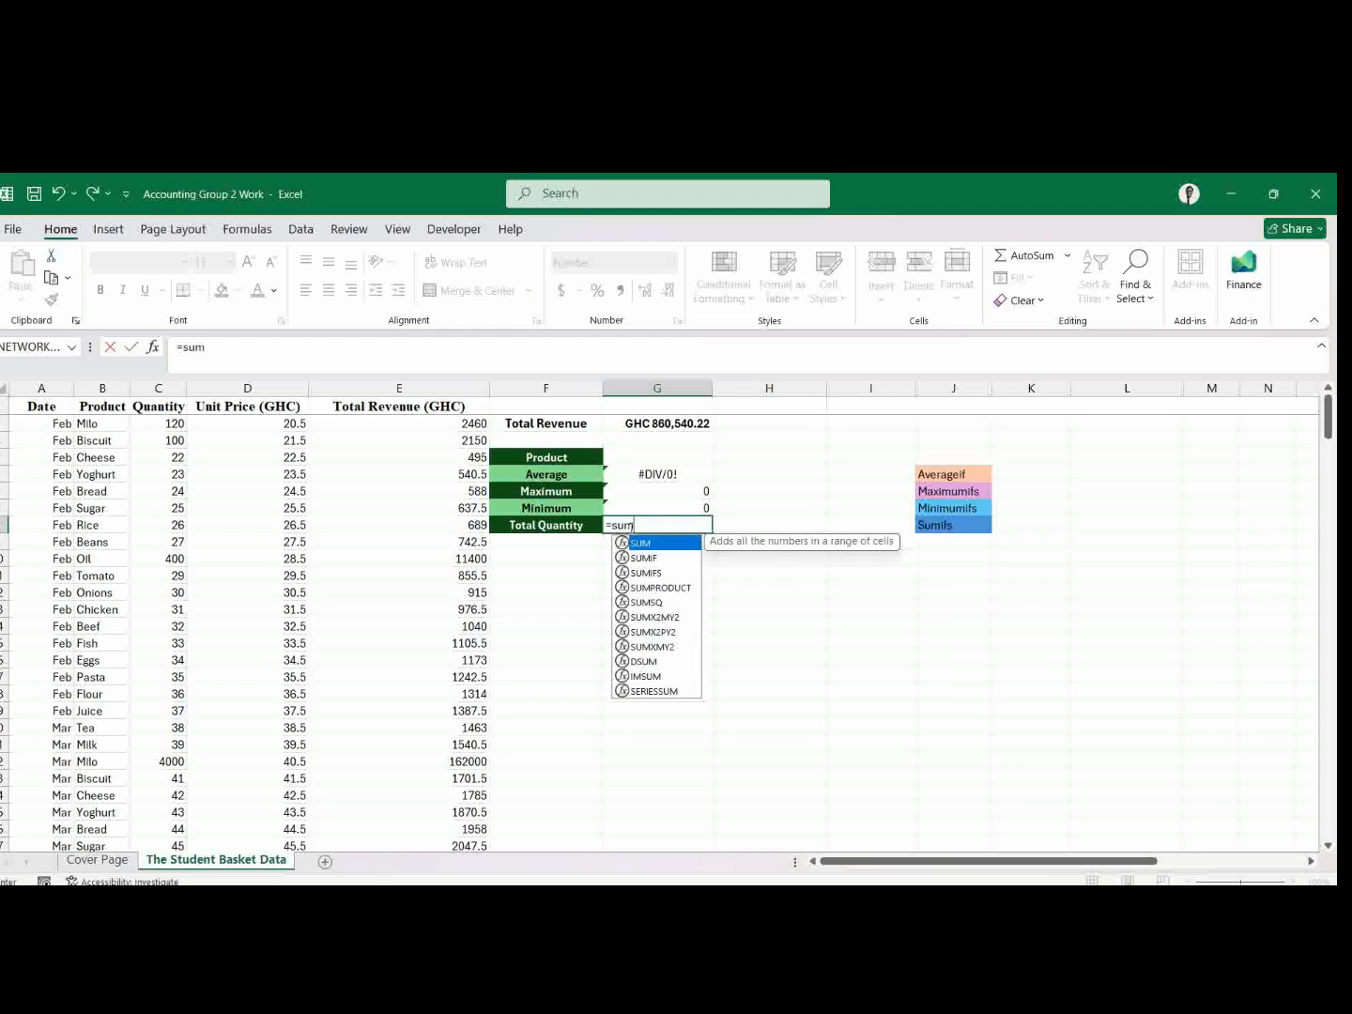
key("Down")
key("Down")
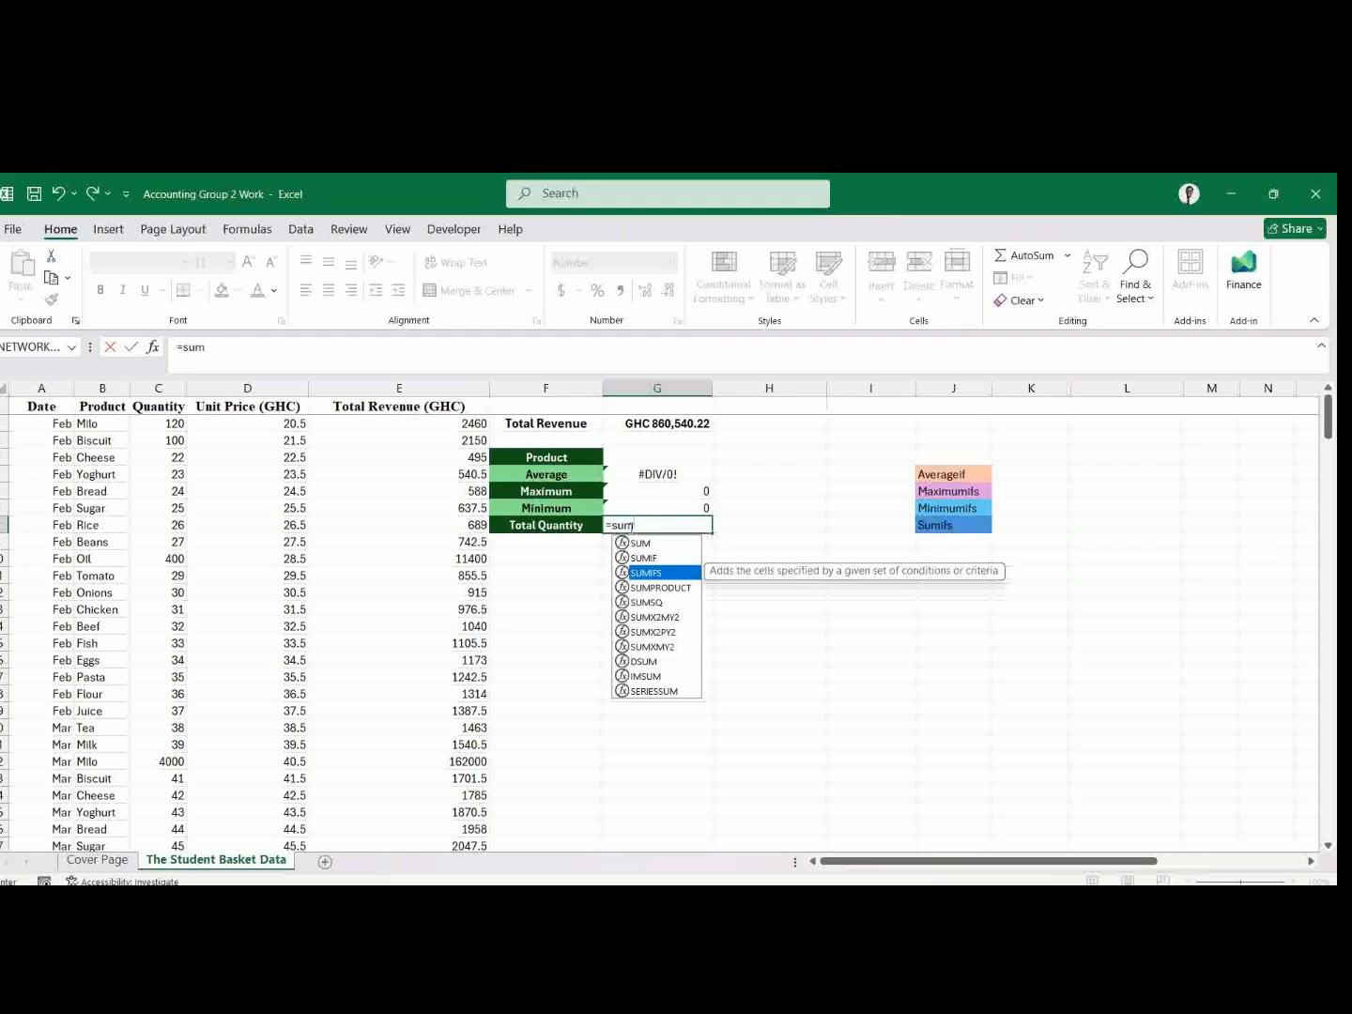
key("Tab")
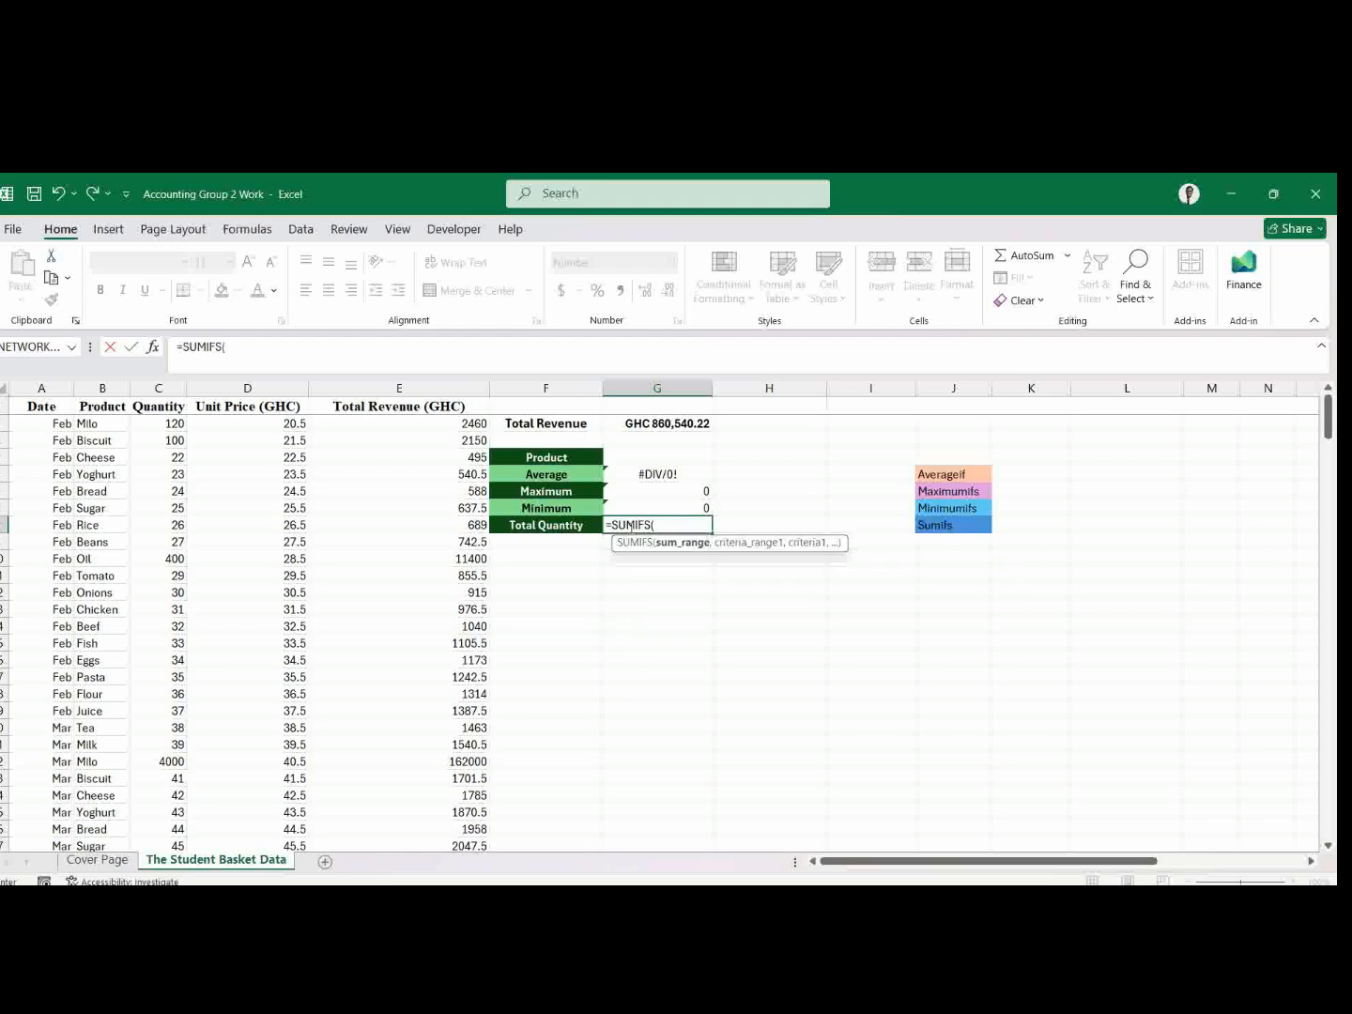
left_click(448, 426)
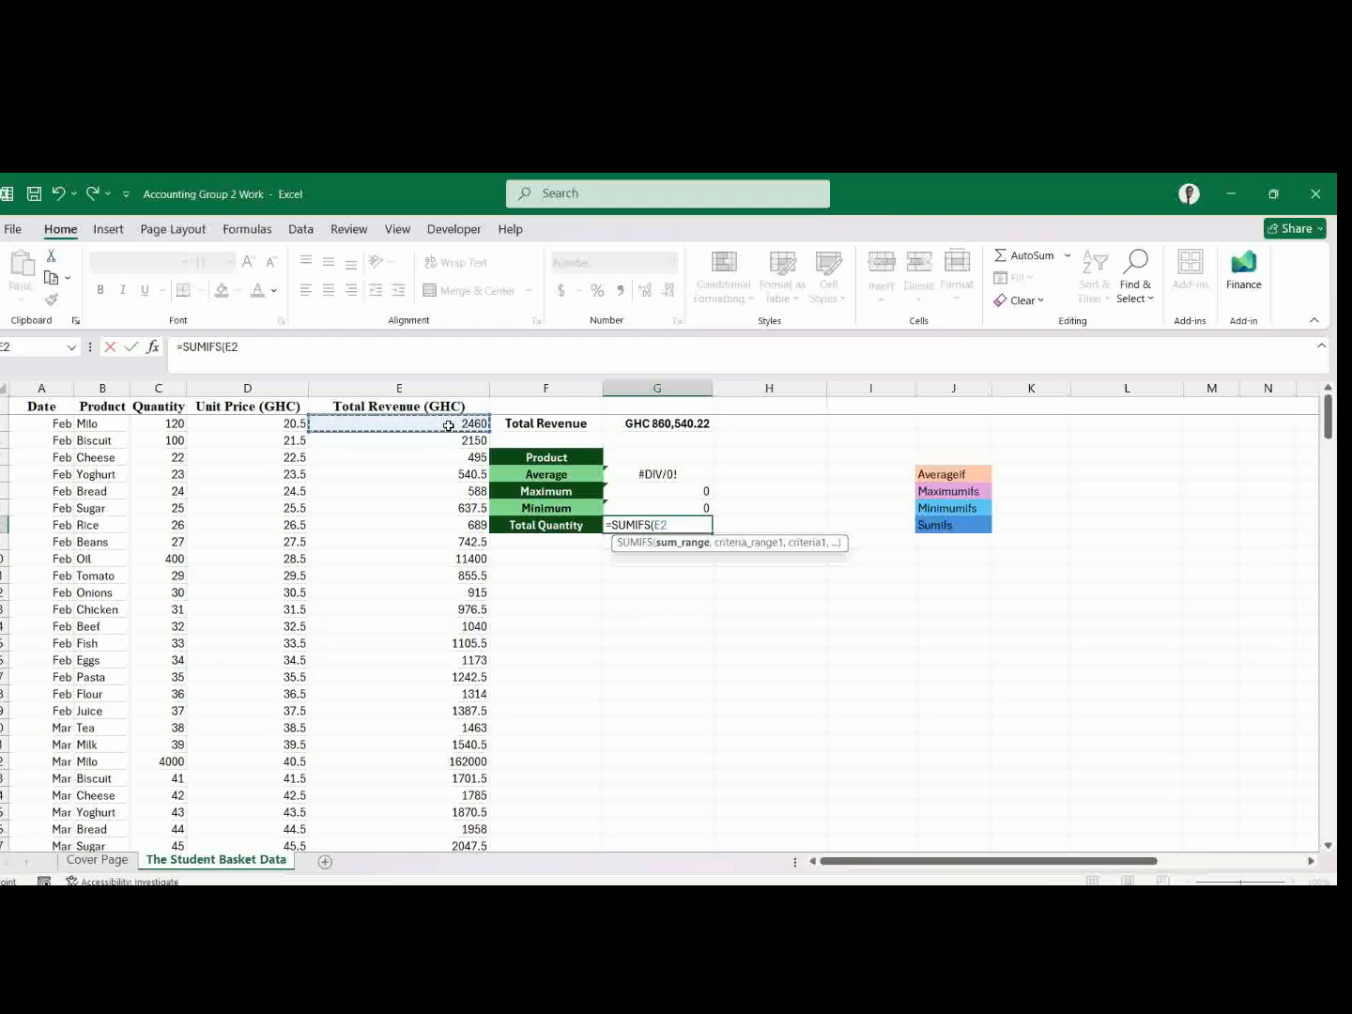
key("ctrl+shift+Down")
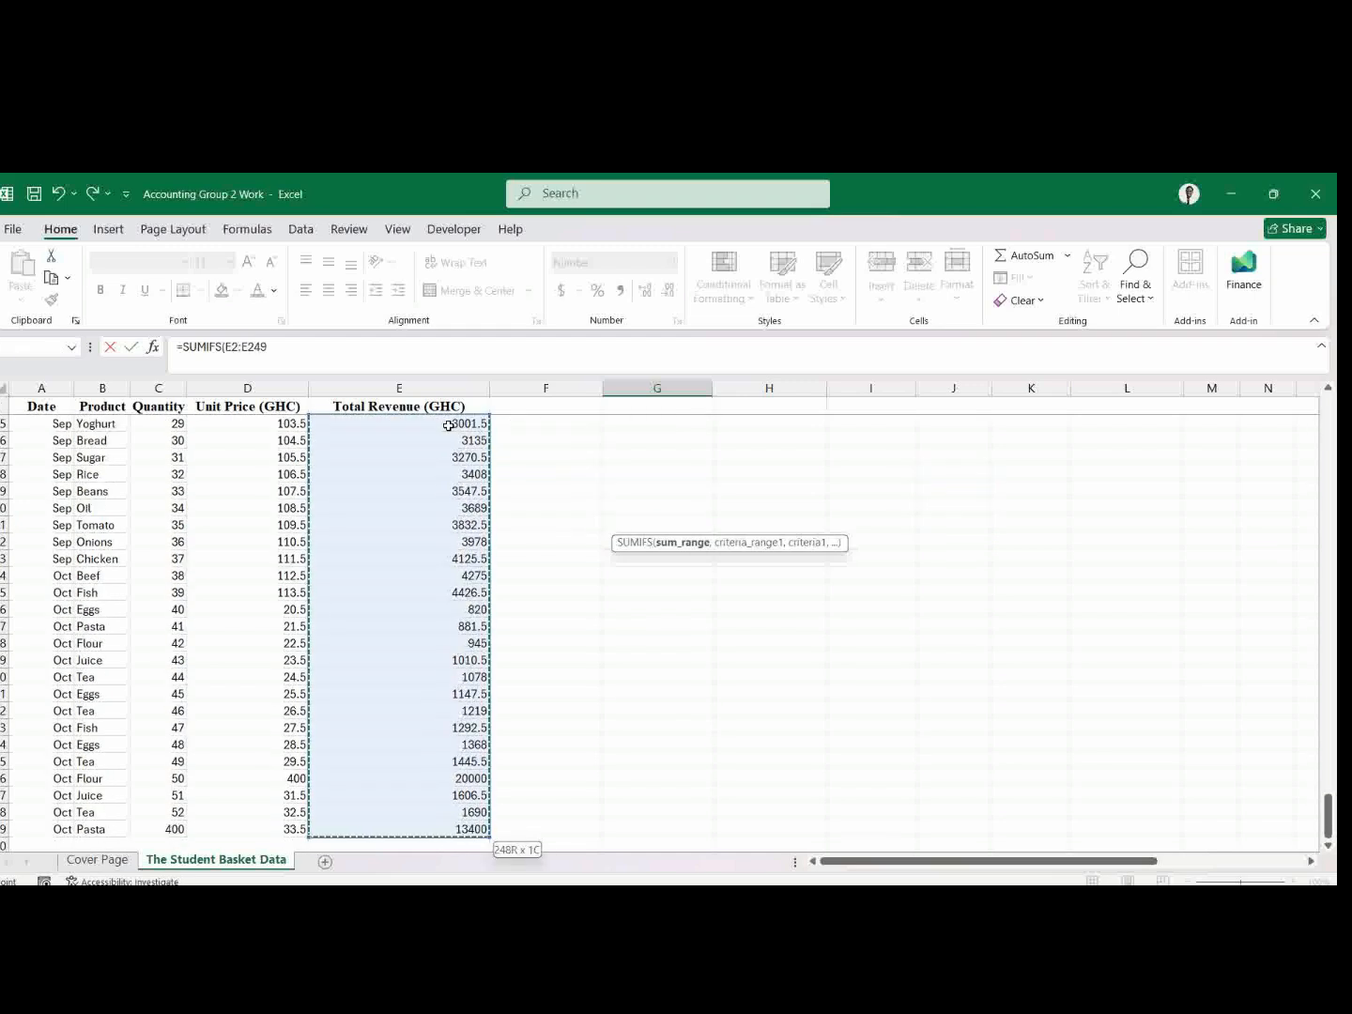
type(",")
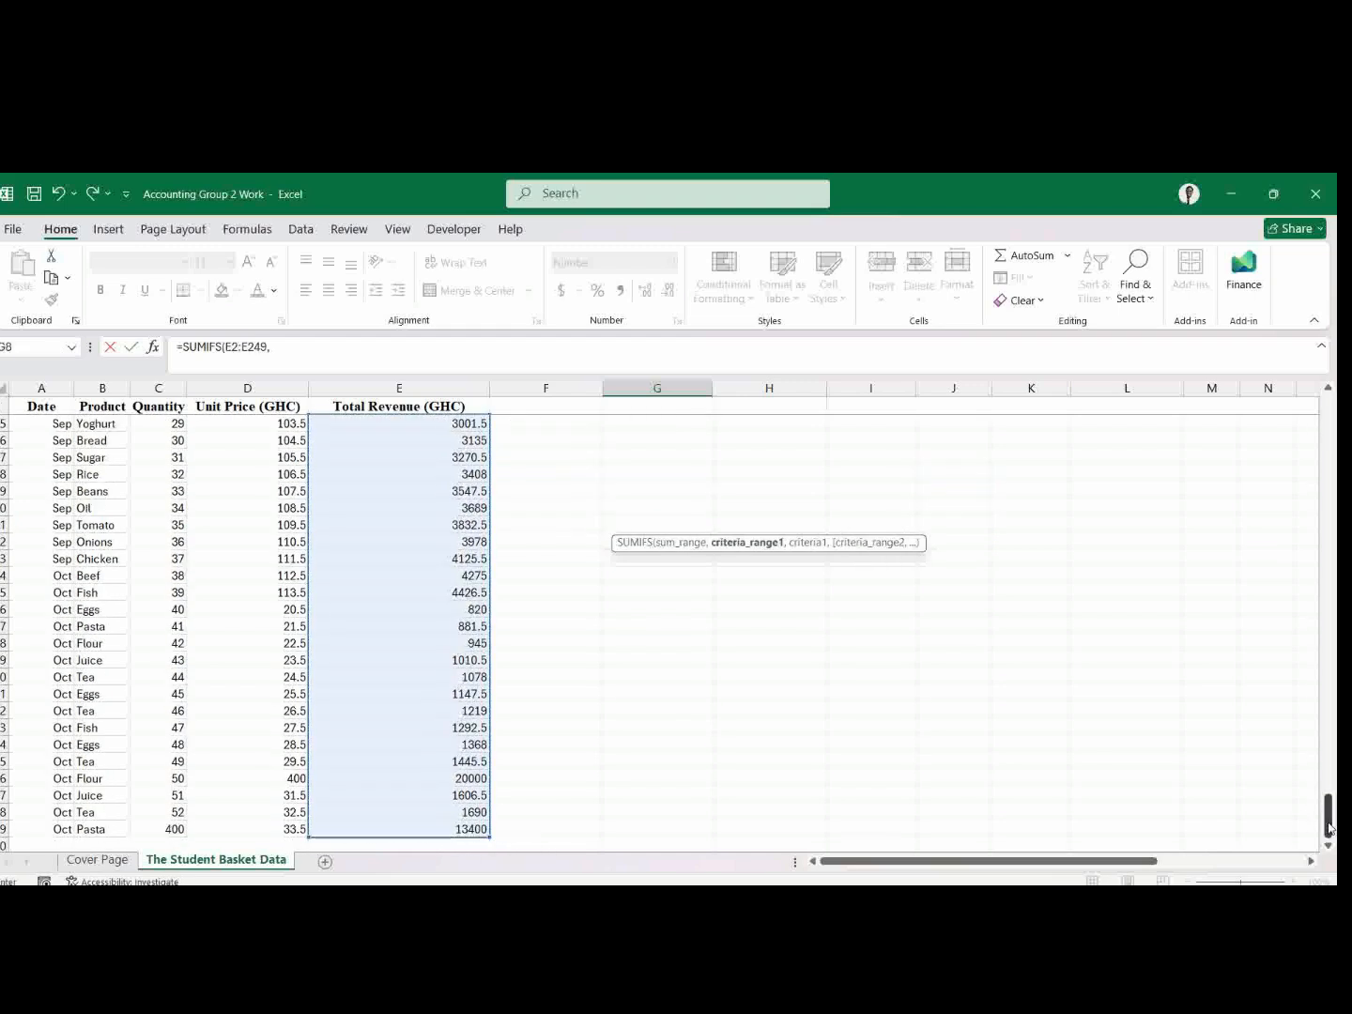
Complete the SUMIFS formula with the Product data B2:B249 as the criteria range and cell G4 as the criterion.
left_click_drag(1329, 826, 1328, 418)
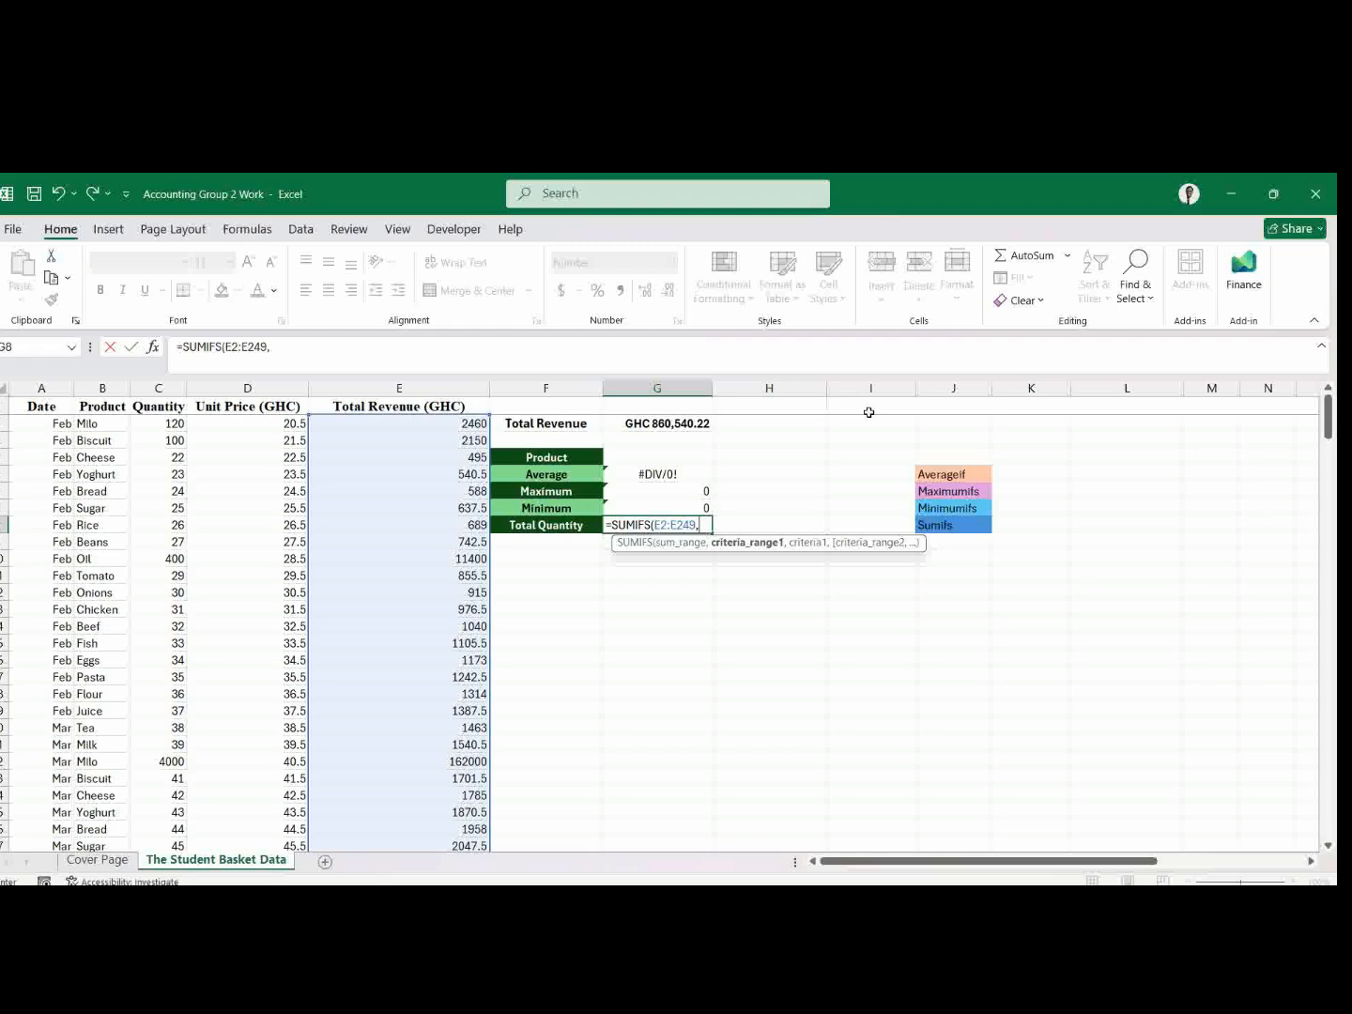
left_click(98, 427)
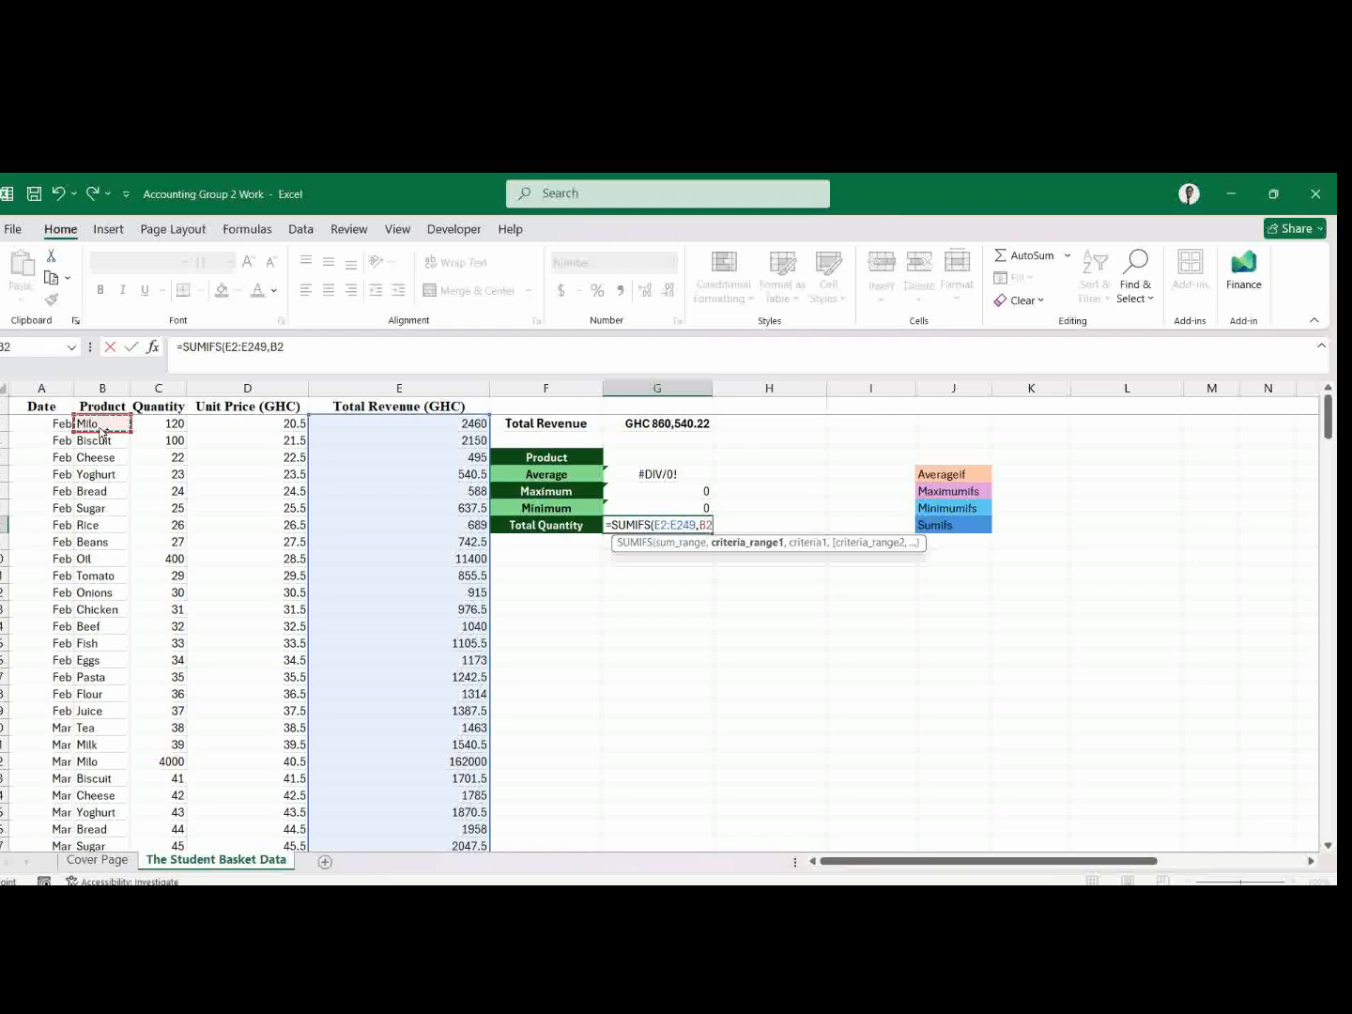
key("ctrl+shift+Down")
type(",")
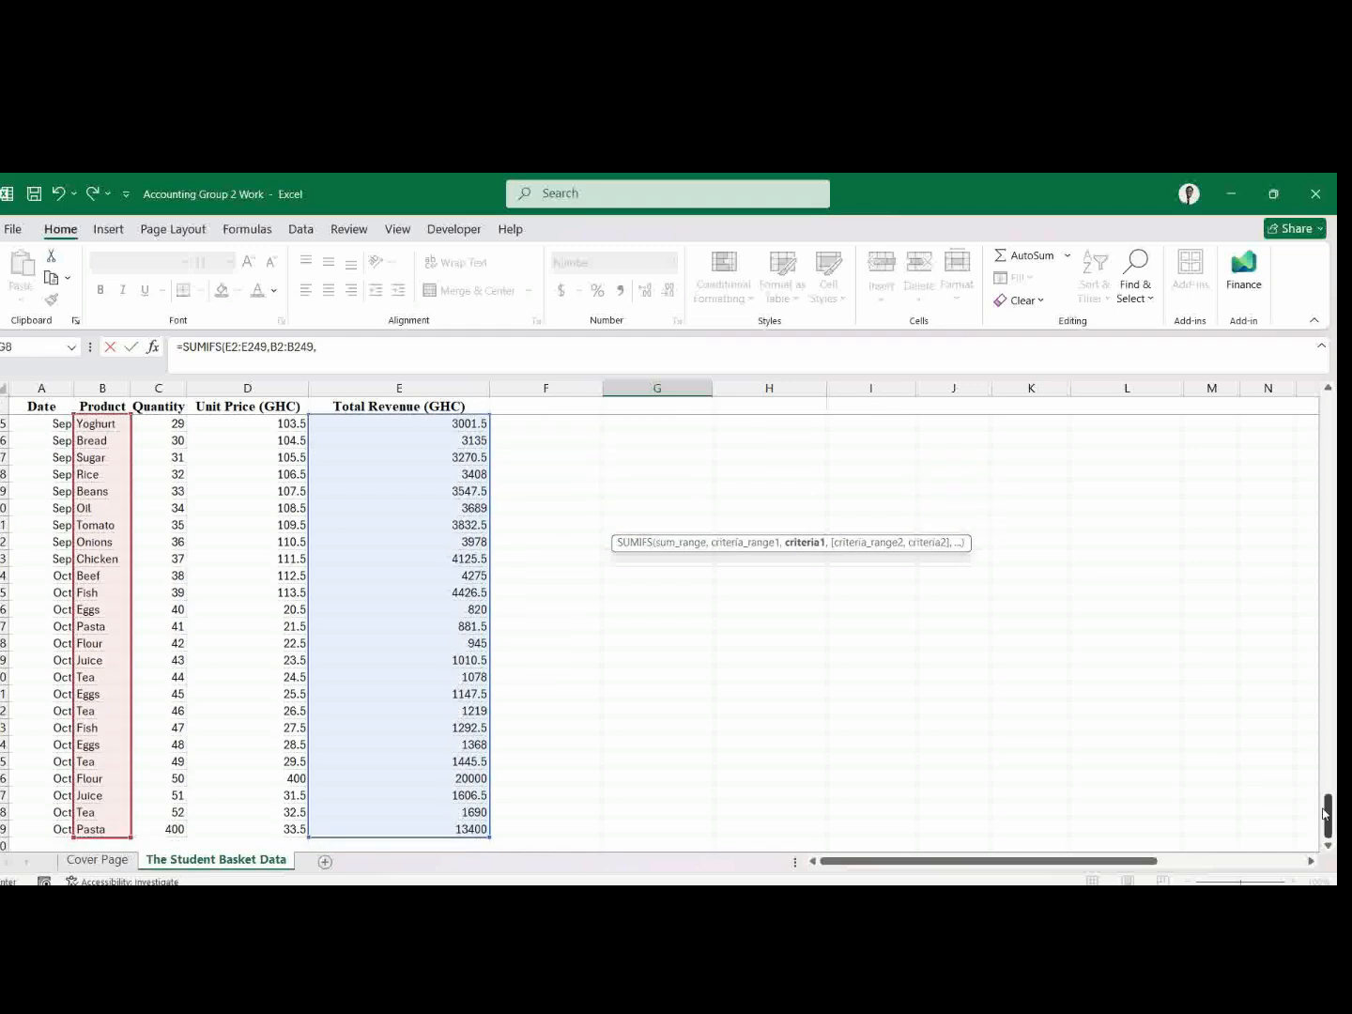
left_click_drag(1330, 813, 1329, 413)
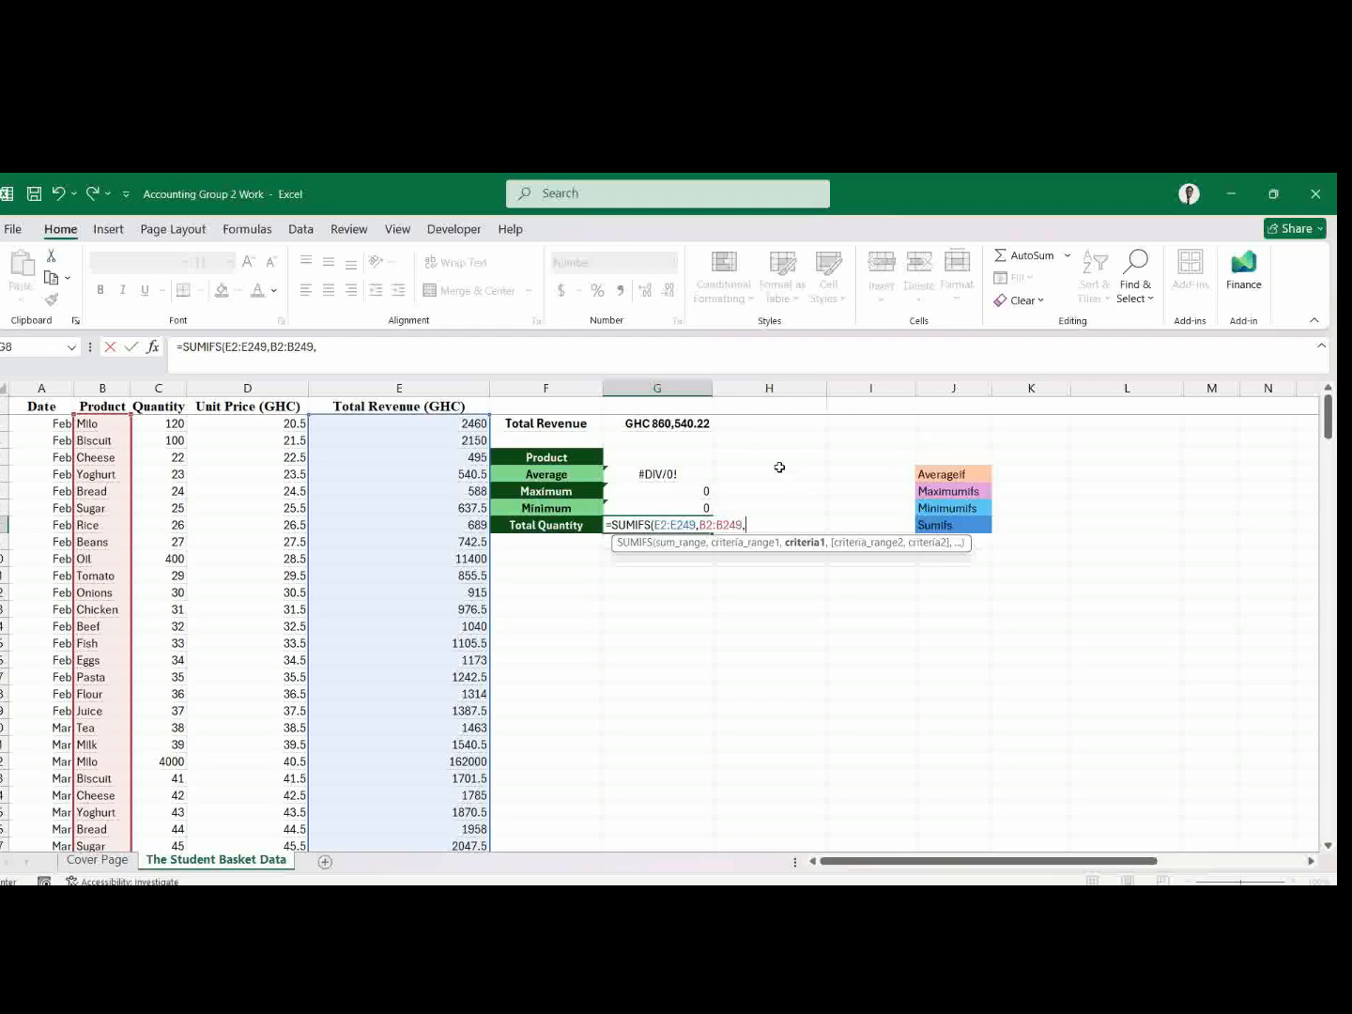
left_click(697, 457)
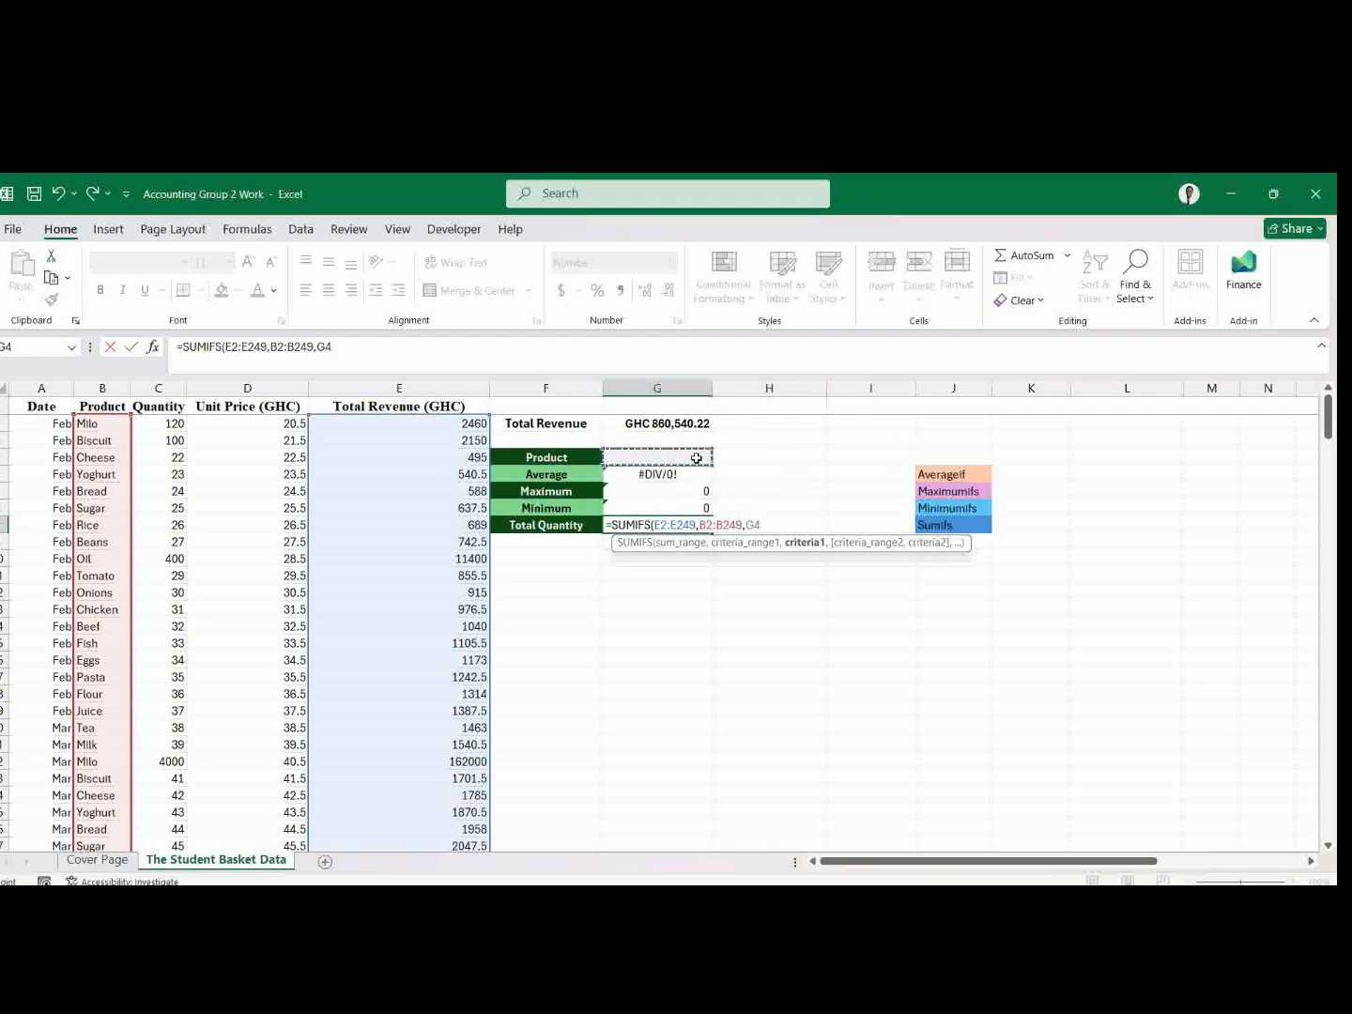
key("Return")
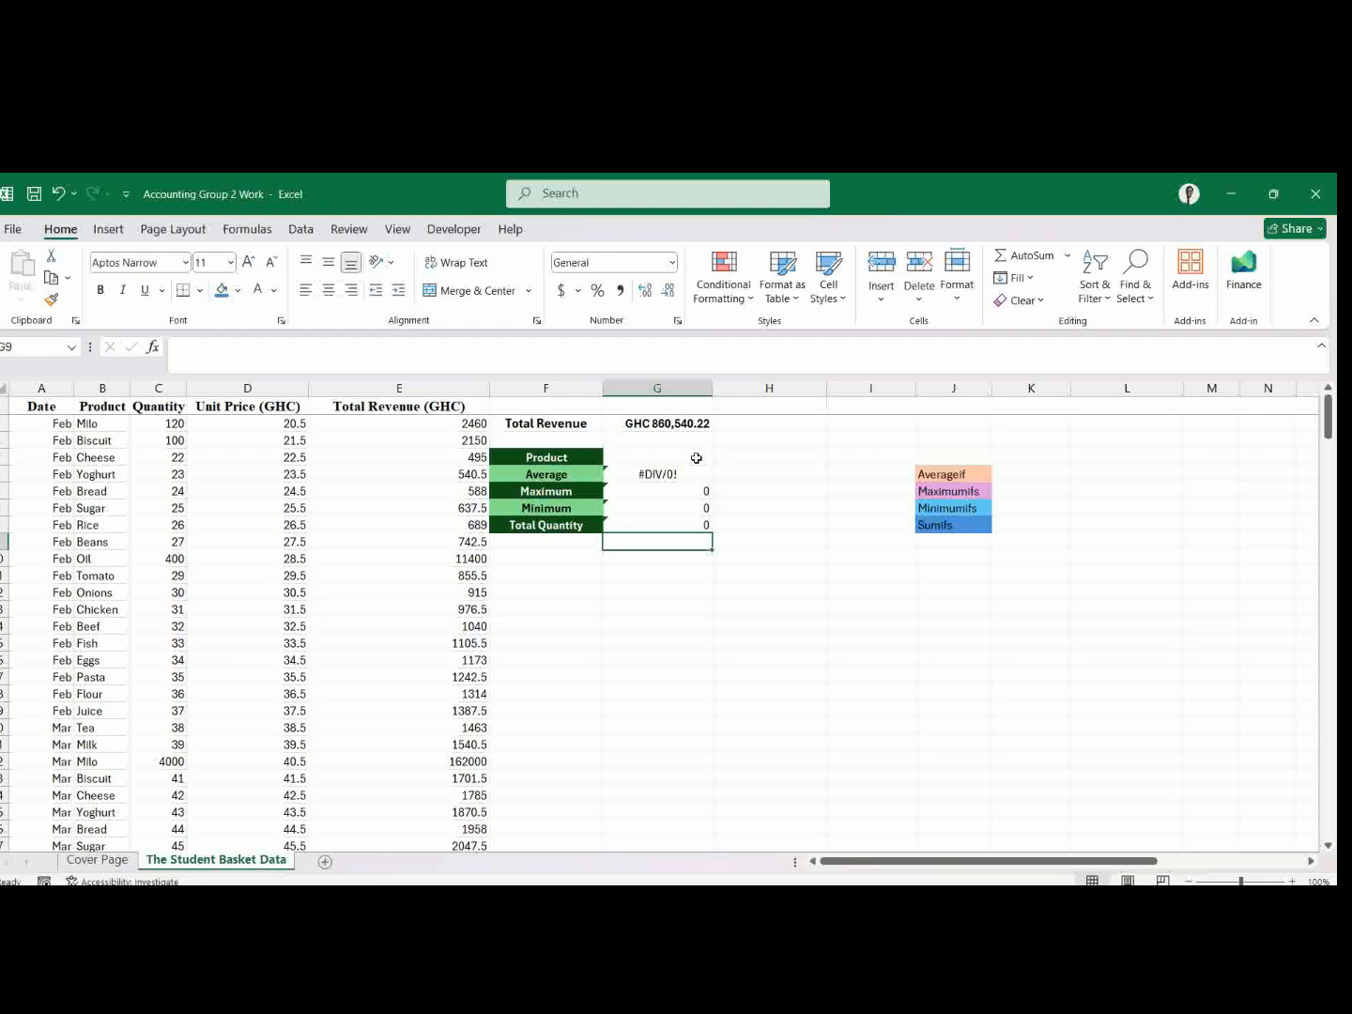
Open Data Validation for product cell G4 and set the allowed values to List.
left_click(696, 457)
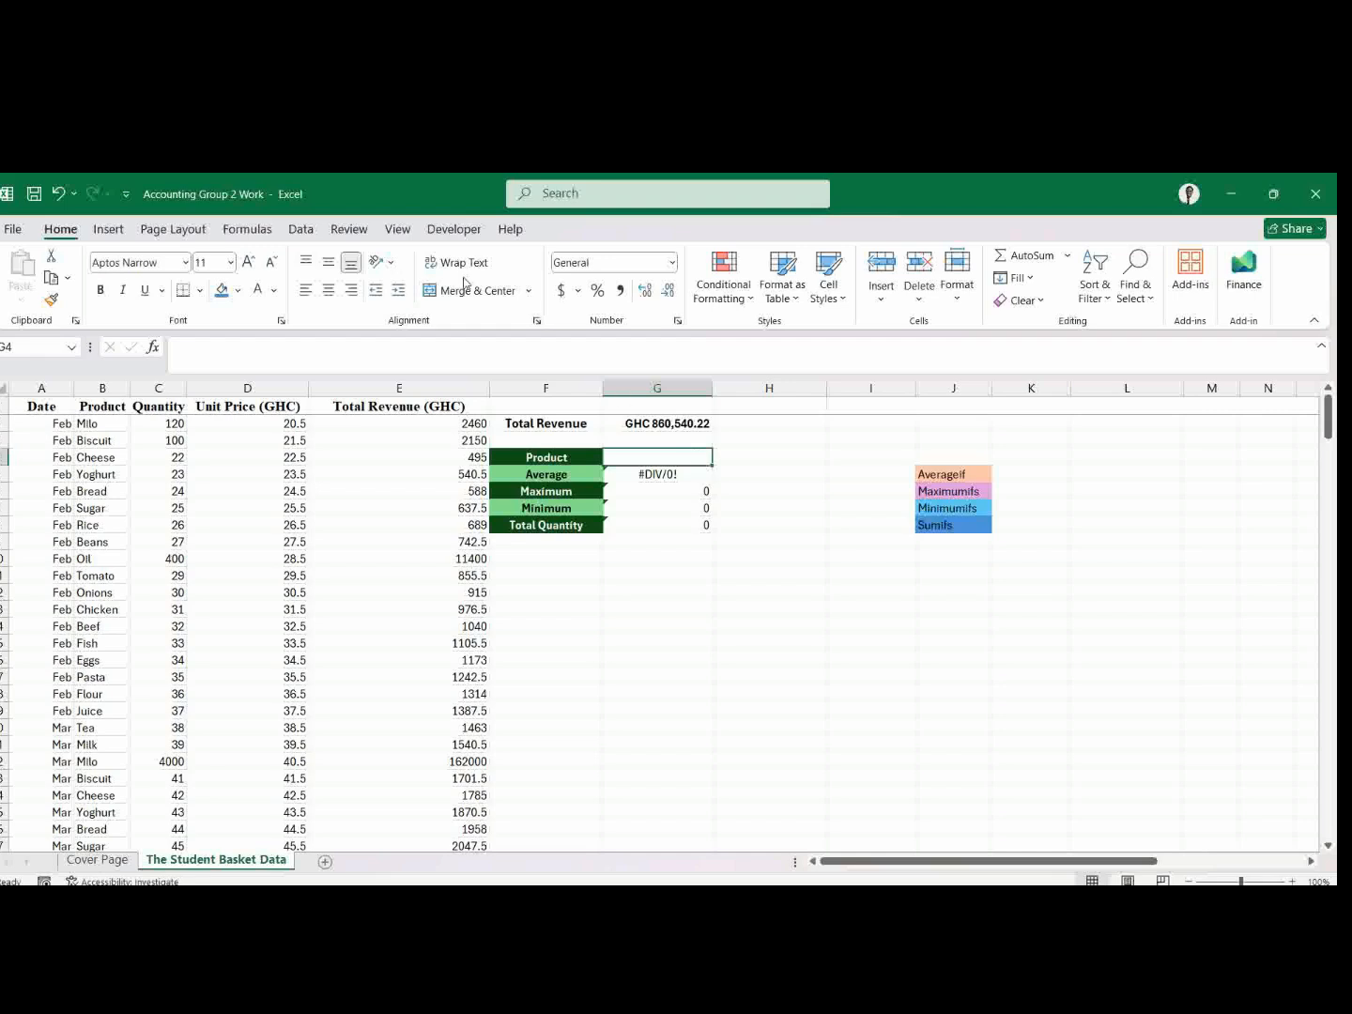
left_click(313, 239)
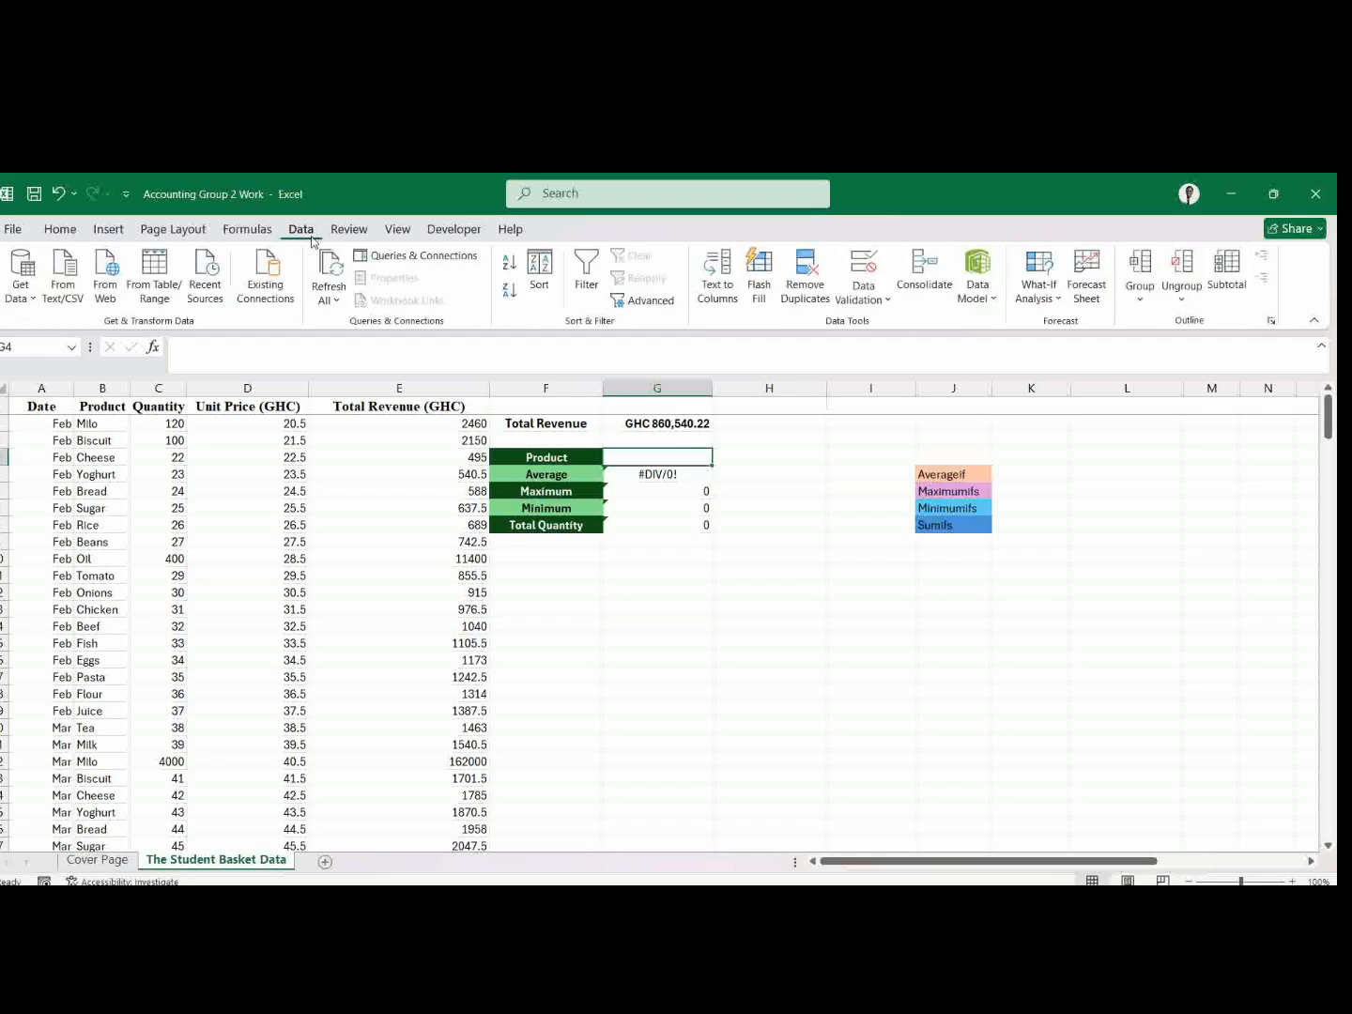
left_click(888, 301)
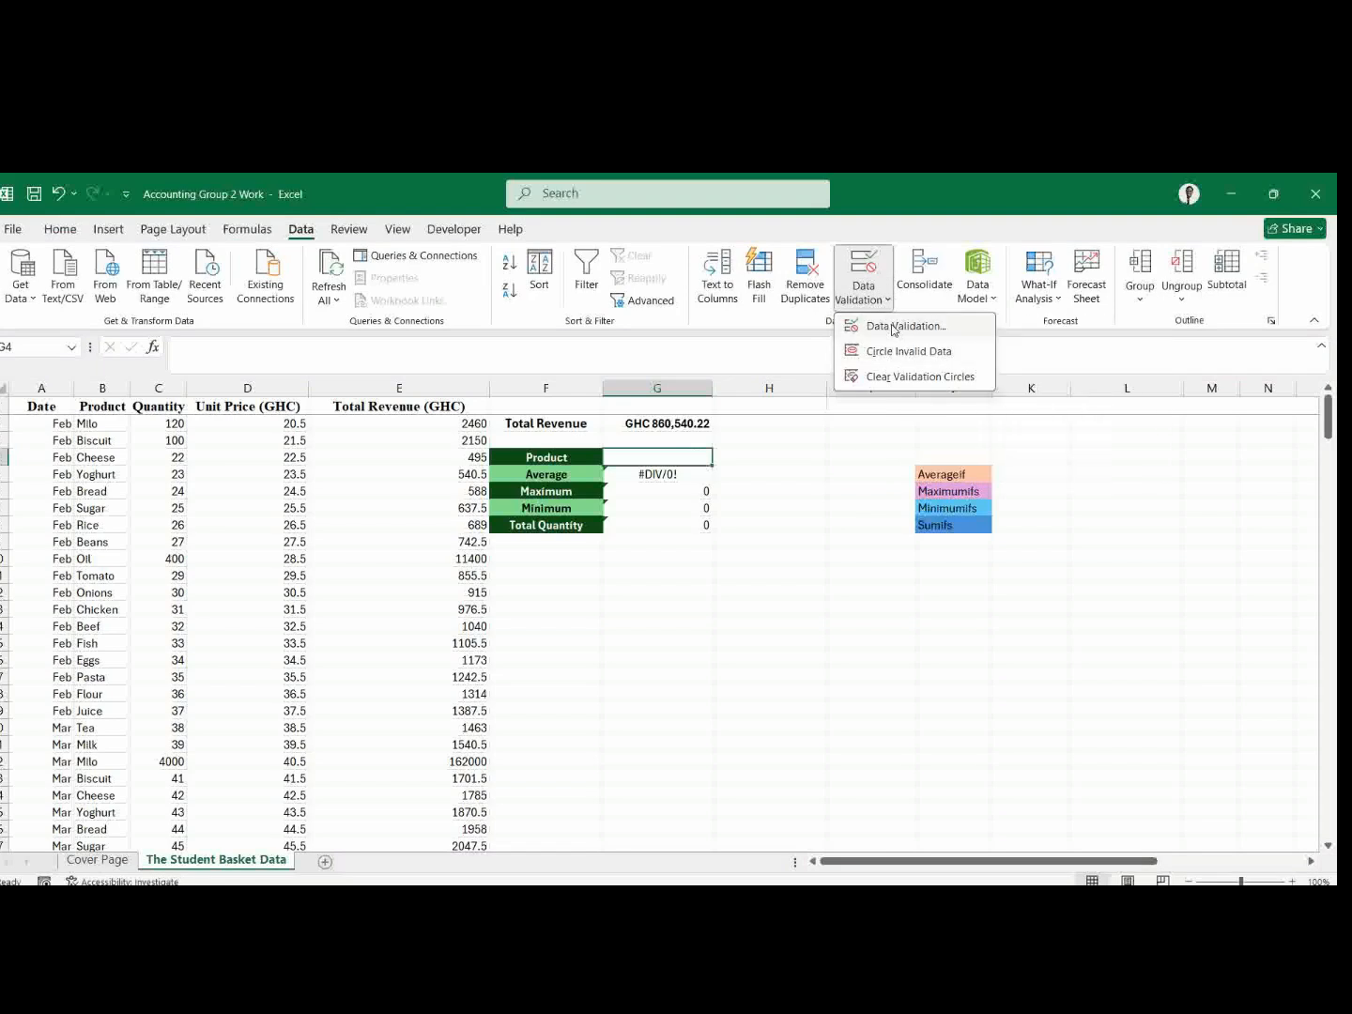
left_click(893, 327)
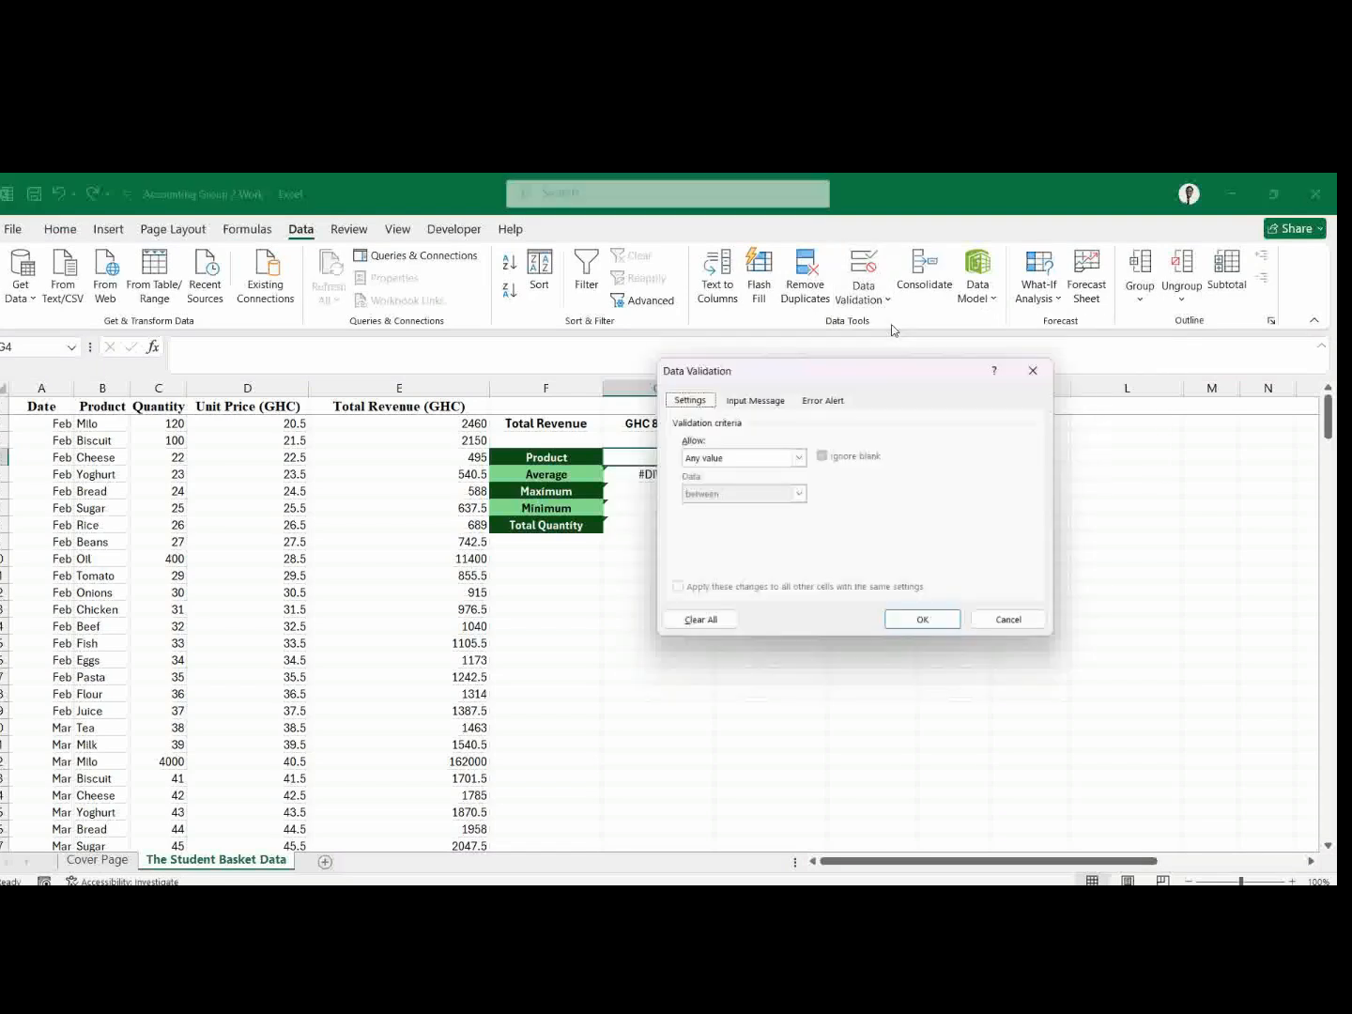
left_click(799, 457)
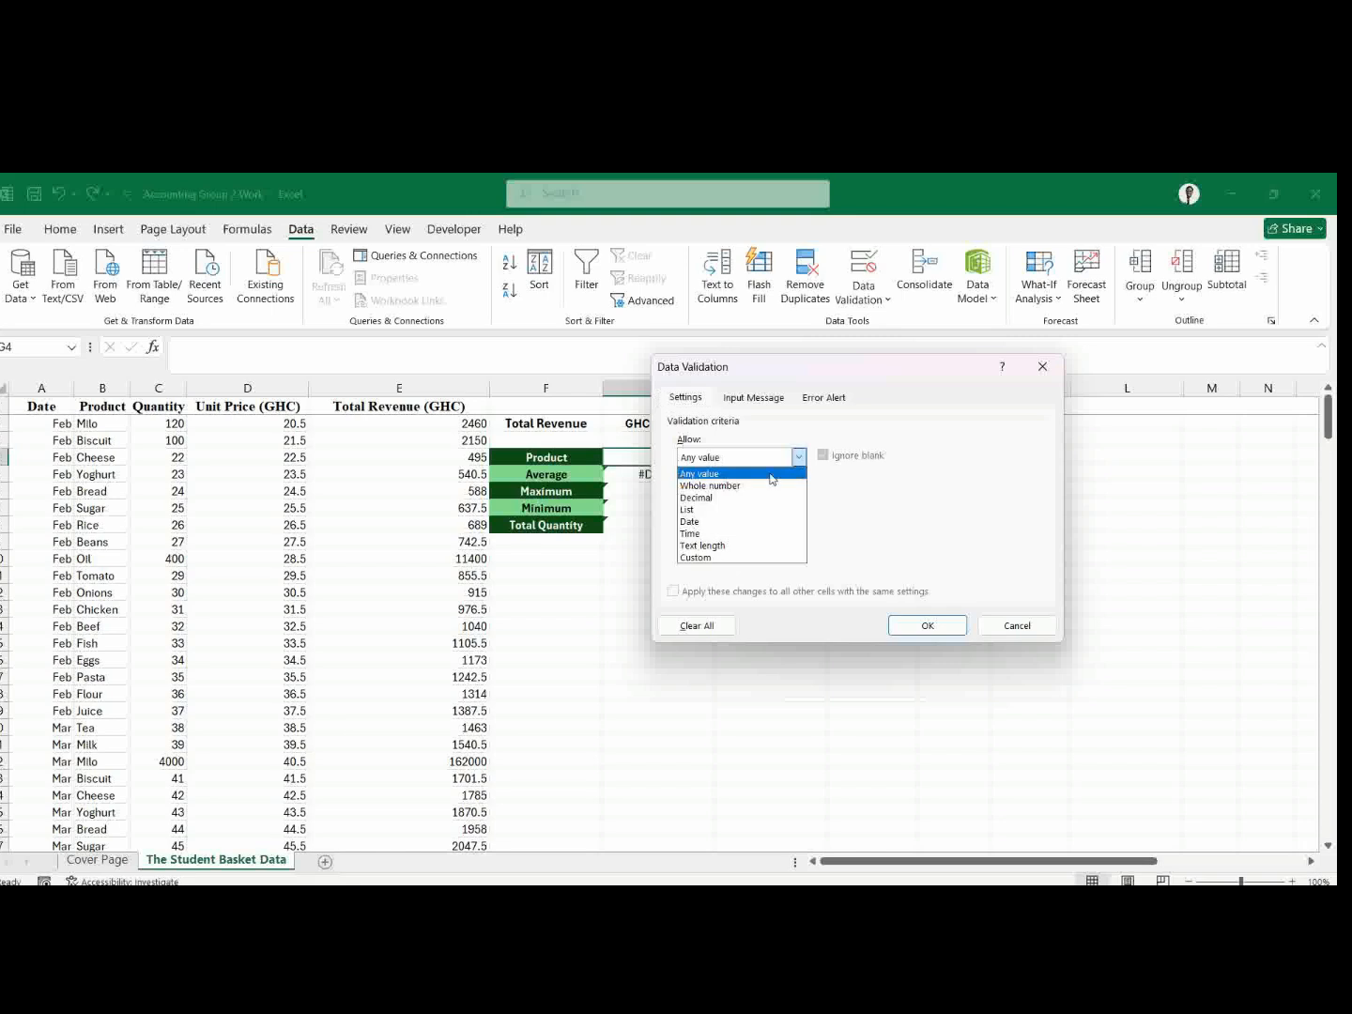
left_click(712, 510)
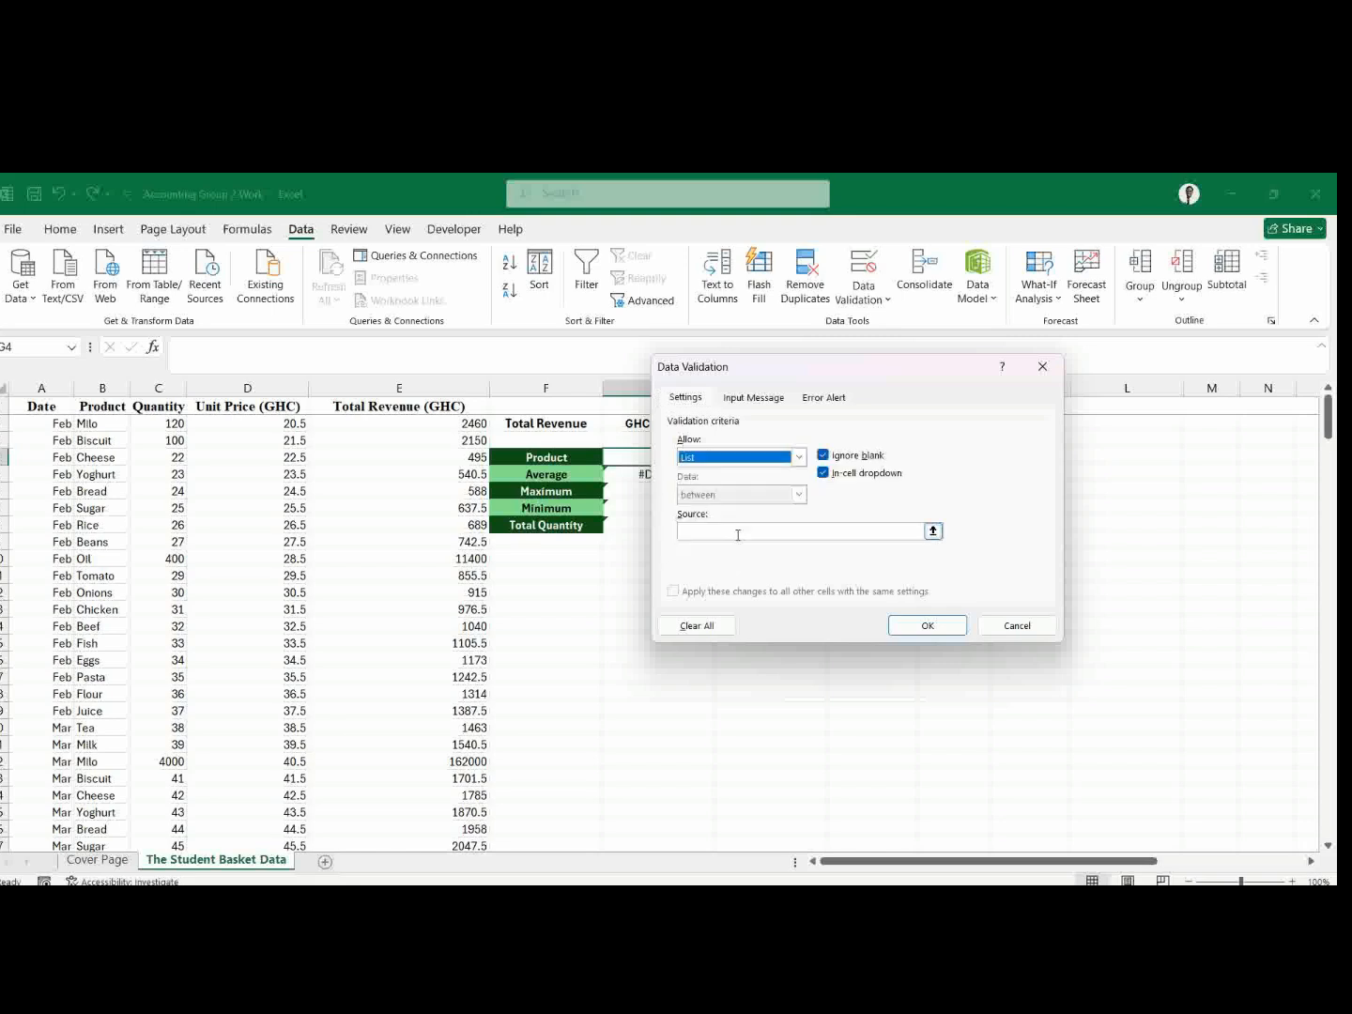
Use the product names from Milo in B2 through Milk in B21 as the list source and apply the validation.
left_click(717, 530)
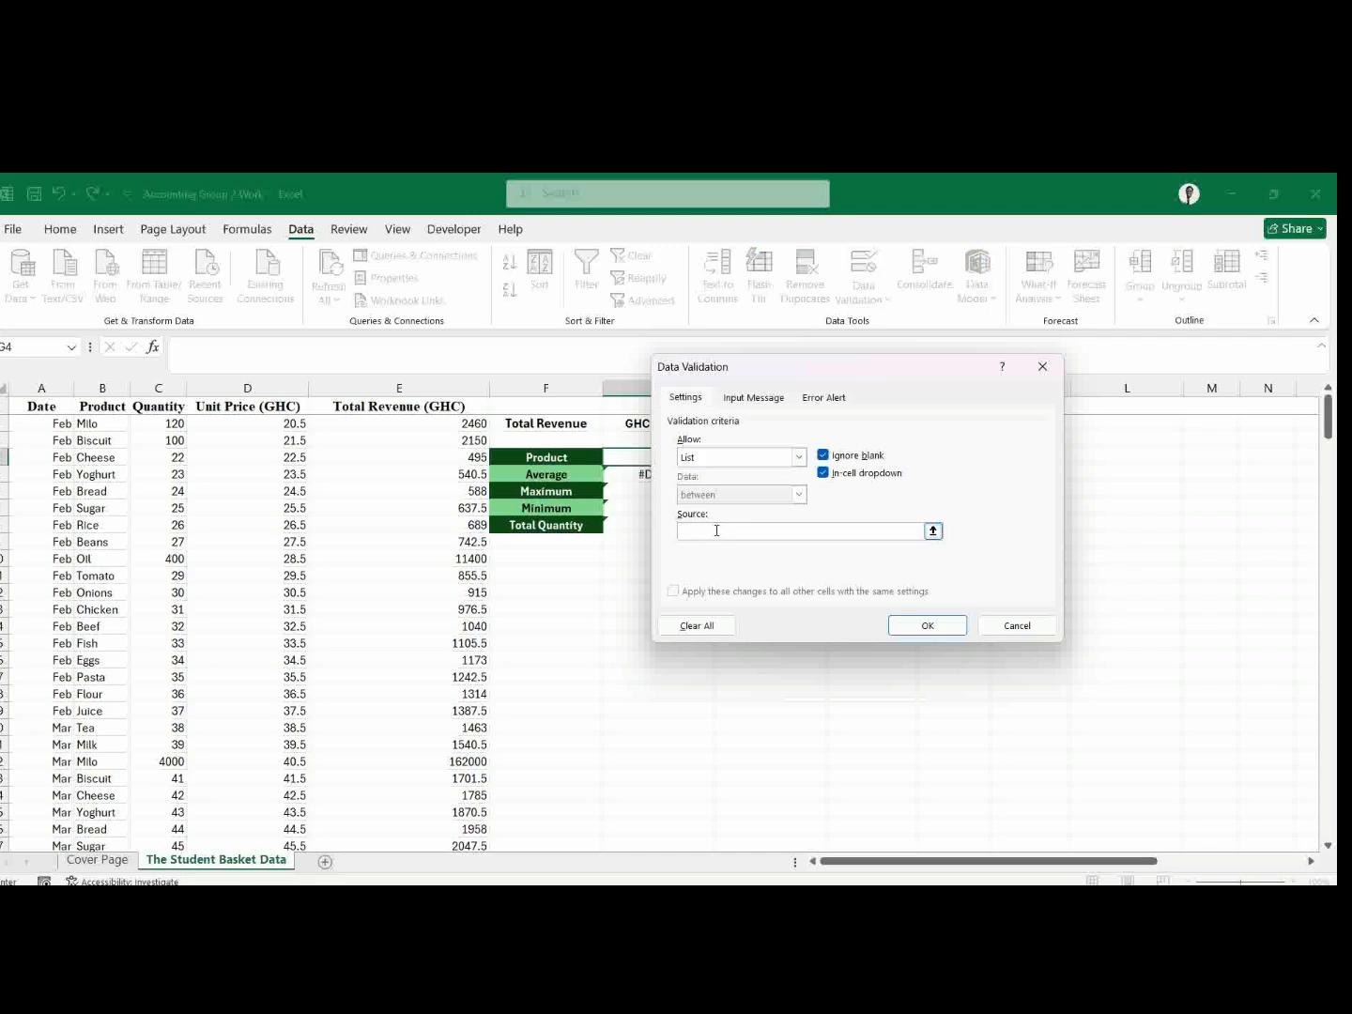
left_click(92, 428)
key("shift+Down")
key("shift+Down")
key("shift+Down")
key("shift+Down")
key("shift+Down")
key("shift+Down")
key("shift+Down")
key("shift+Down")
key("shift+Down")
key("shift+Down")
key("shift+Down")
key("shift+Down")
key("shift+Down")
key("shift+Down")
key("shift+Down")
key("shift+Down")
key("shift+Down")
key("shift+Down")
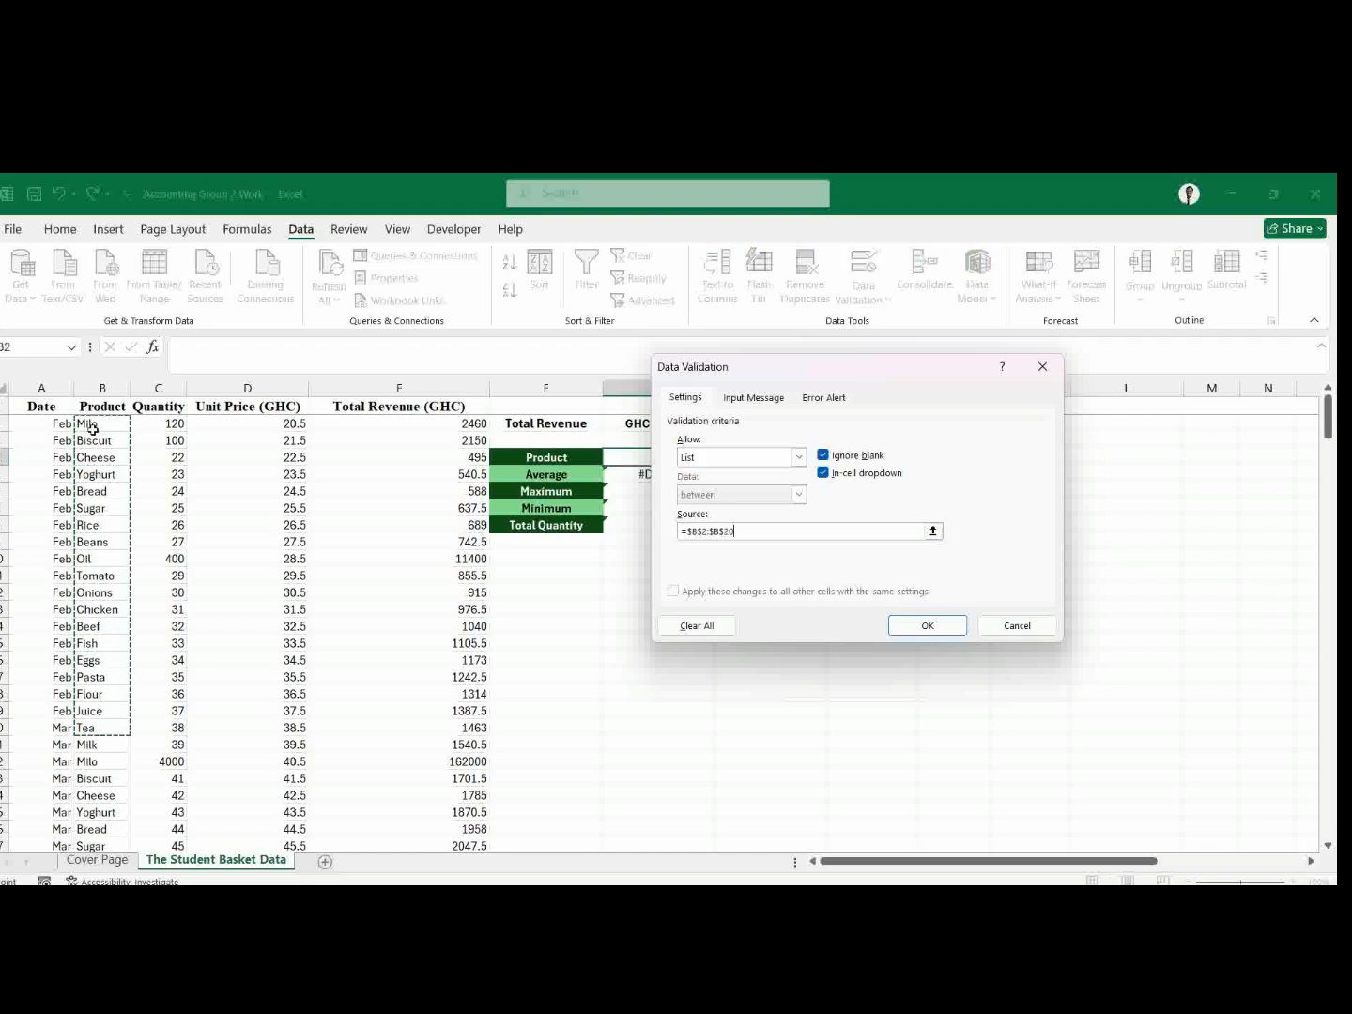
key("shift+Down")
key("Return")
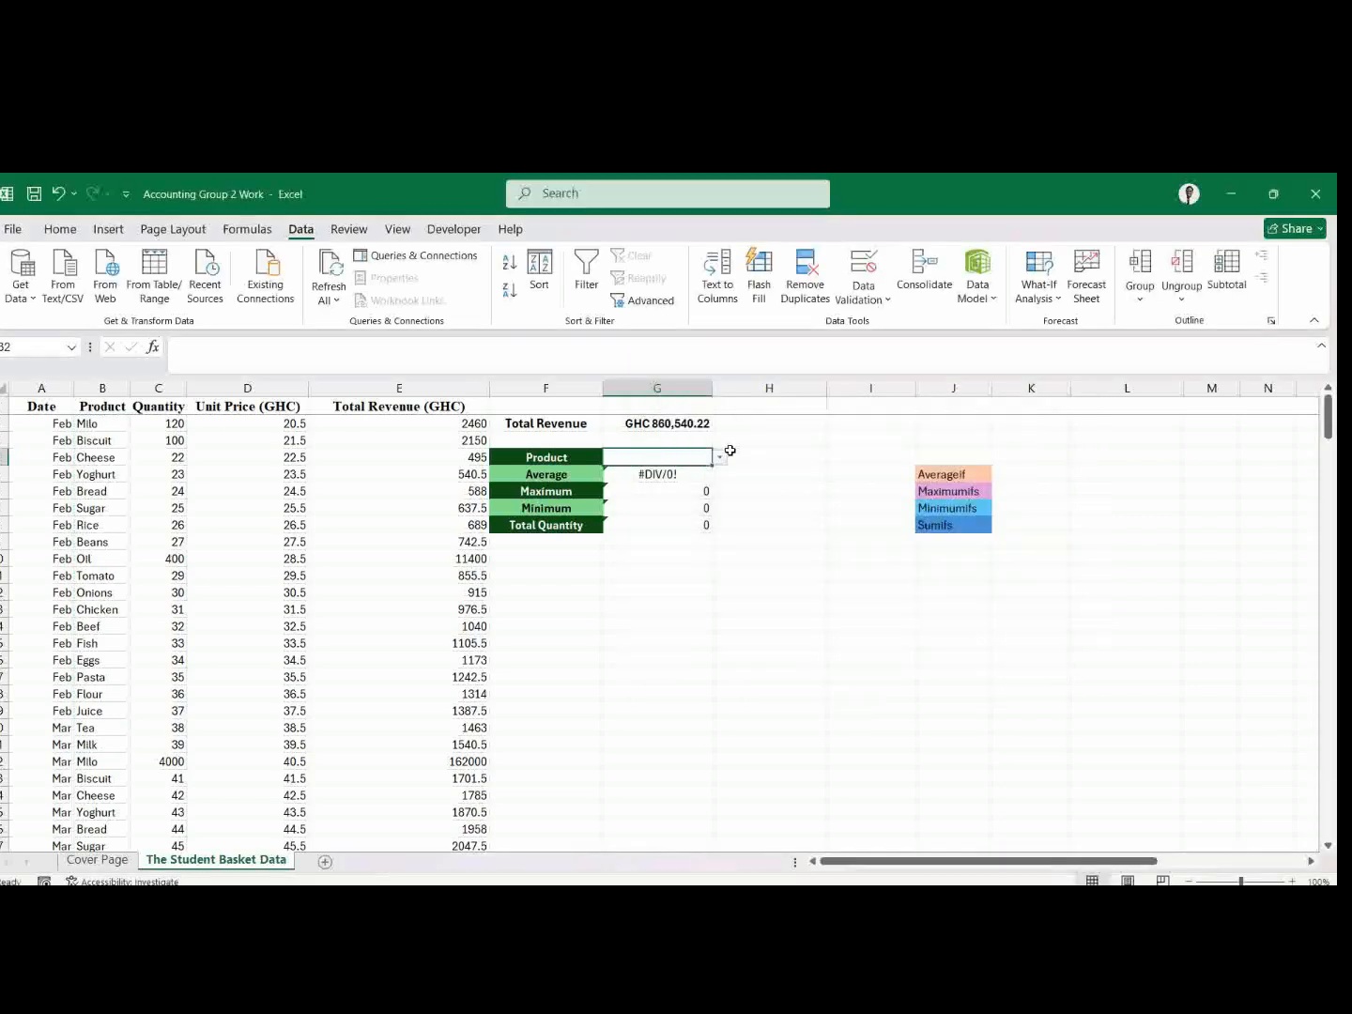
Choose Milo from the product drop-down list in cell G4.
left_click(720, 458)
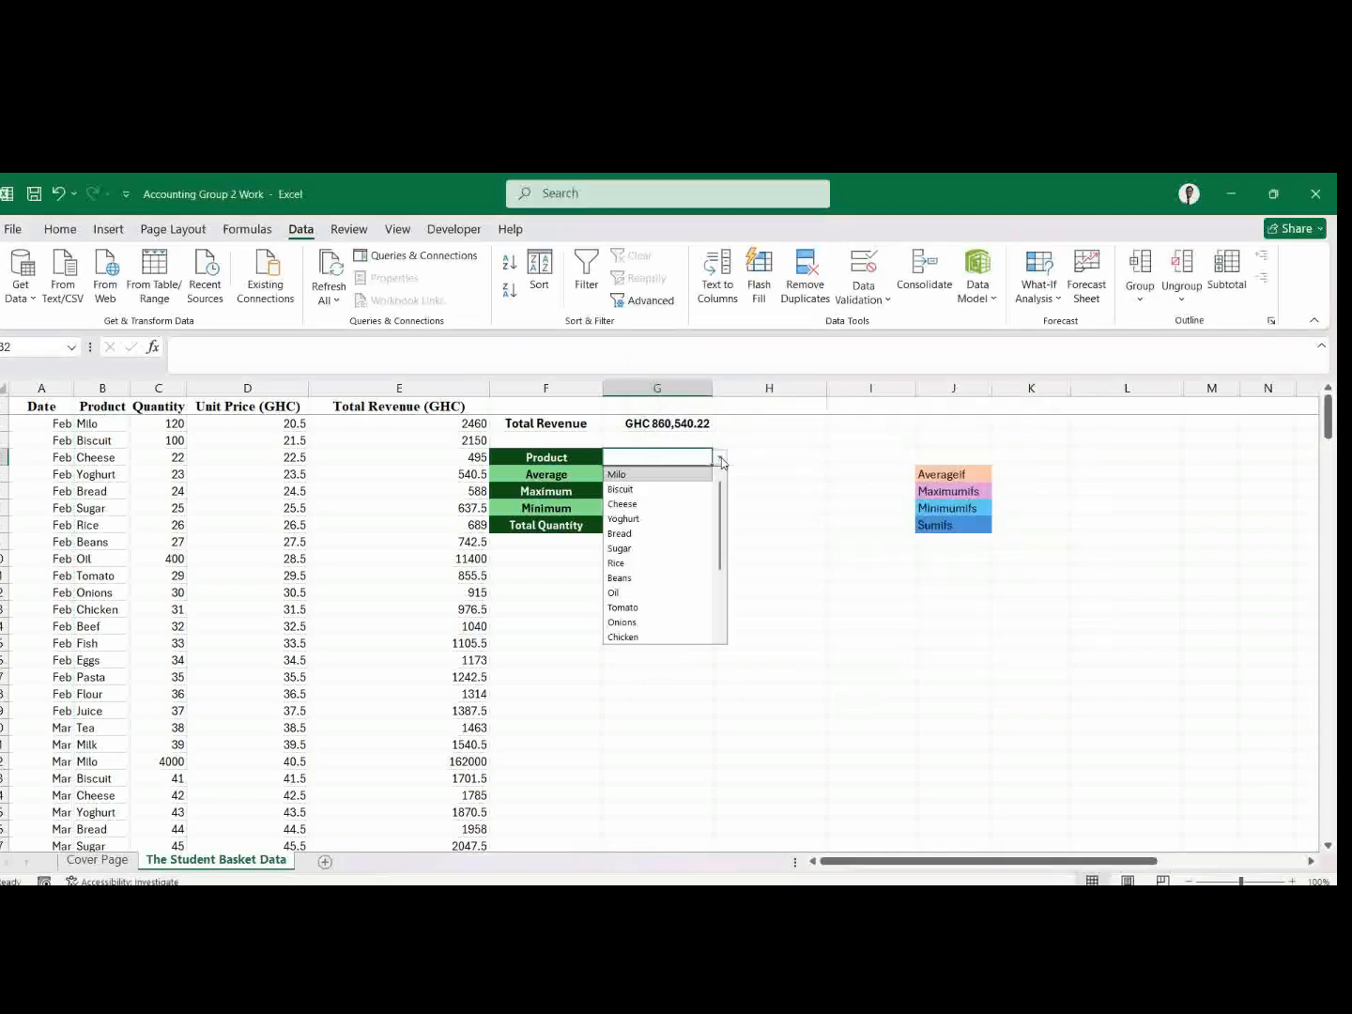
left_click(673, 477)
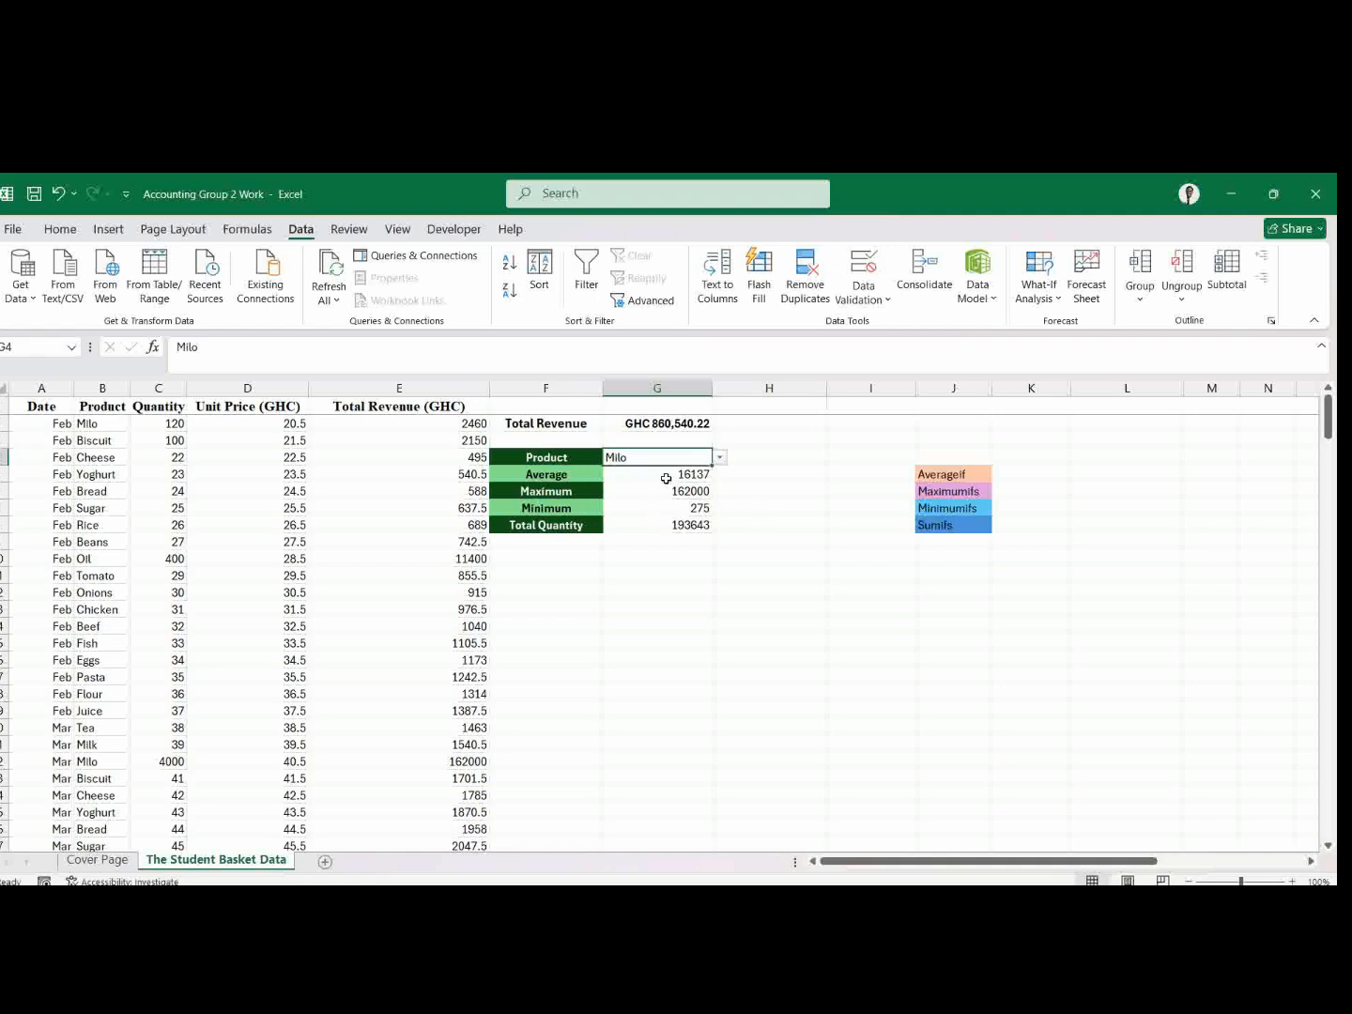
Open the cell formatting for the Average, Maximum and Minimum results G5:G7 and set the number category to Currency.
left_click(667, 479)
key("shift+Down")
key("shift+Down")
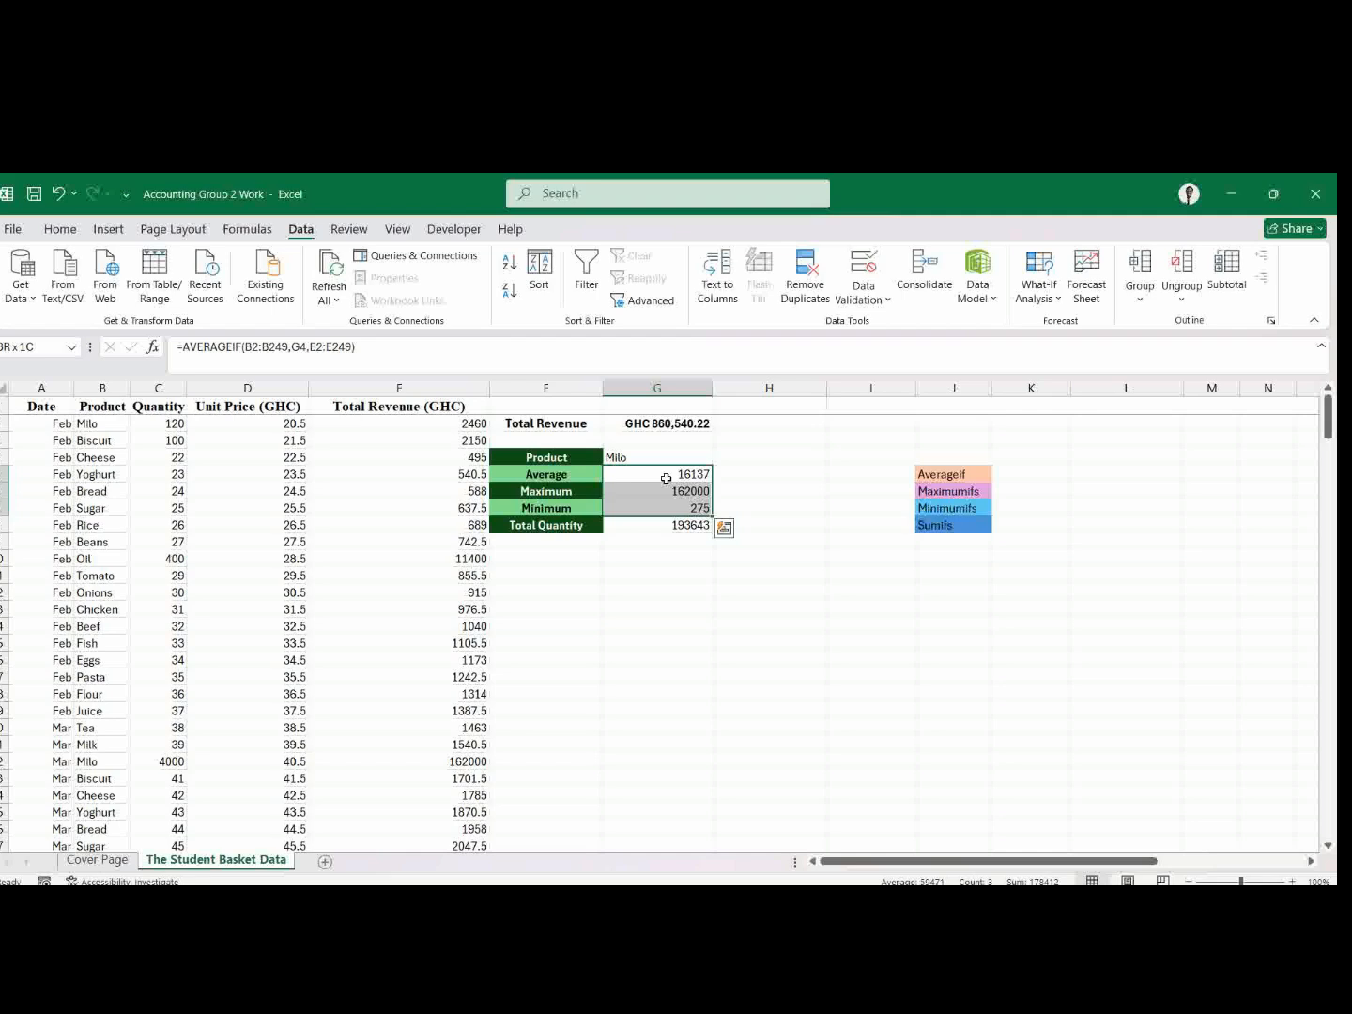
key("ctrl+1")
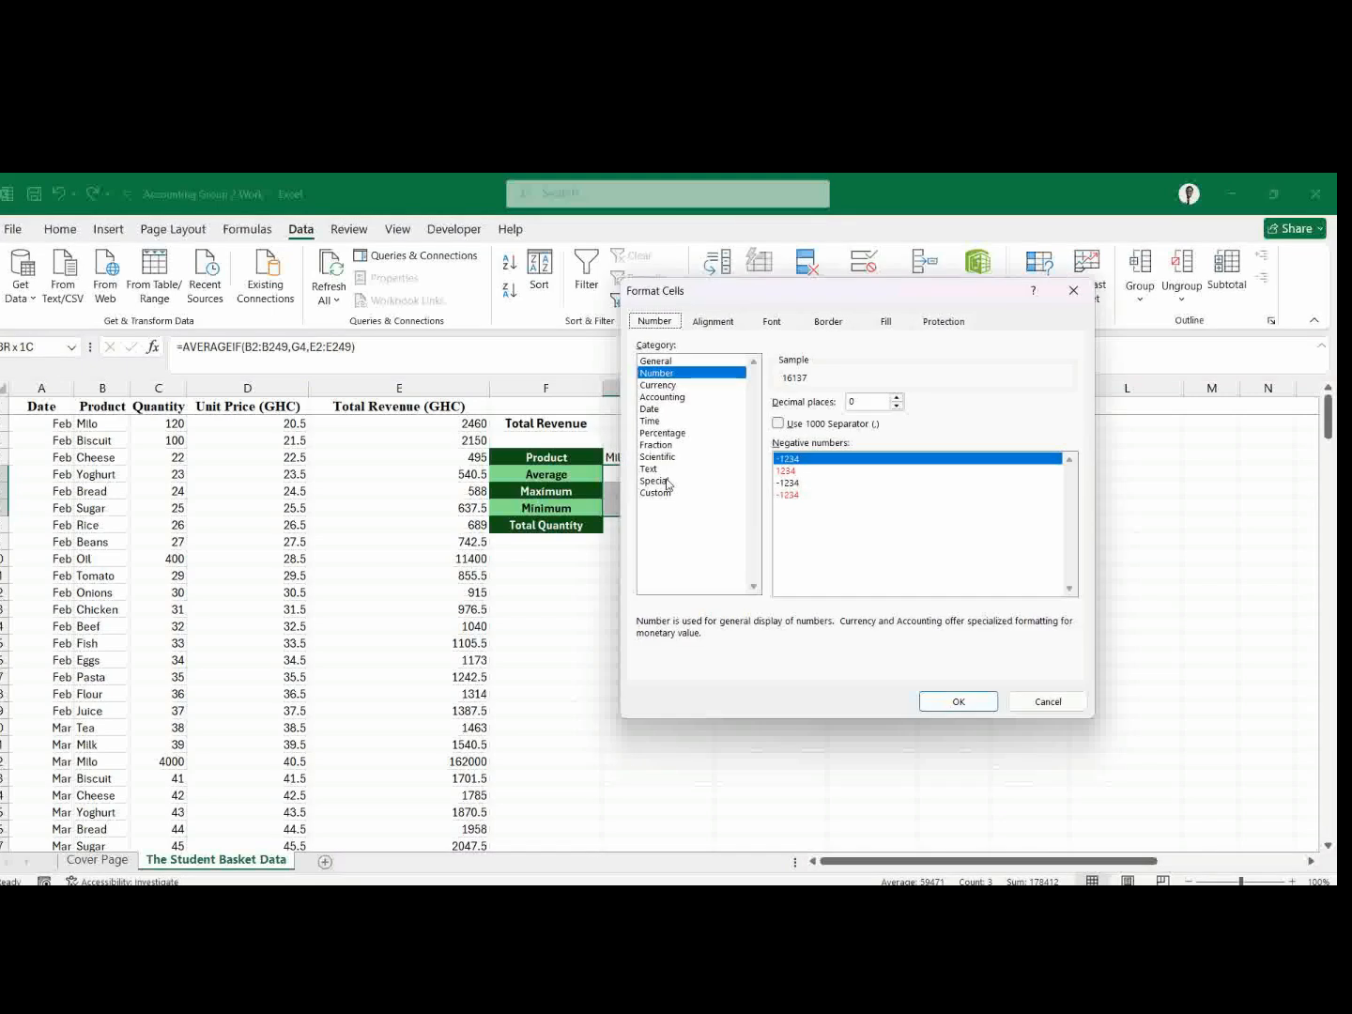
left_click(673, 386)
left_click(876, 427)
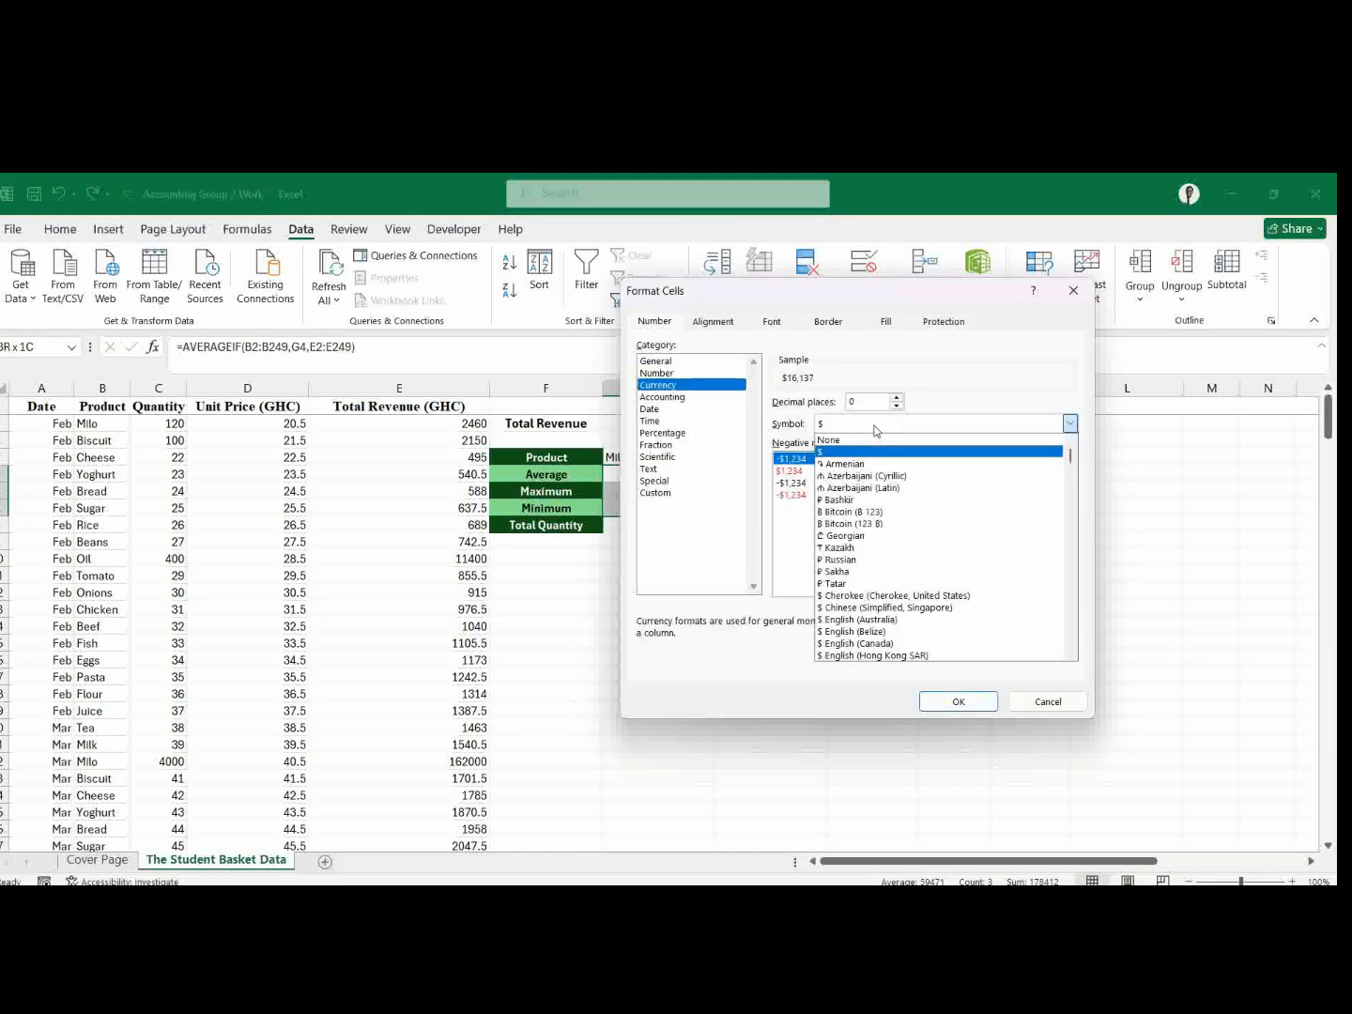
key("g")
key("h")
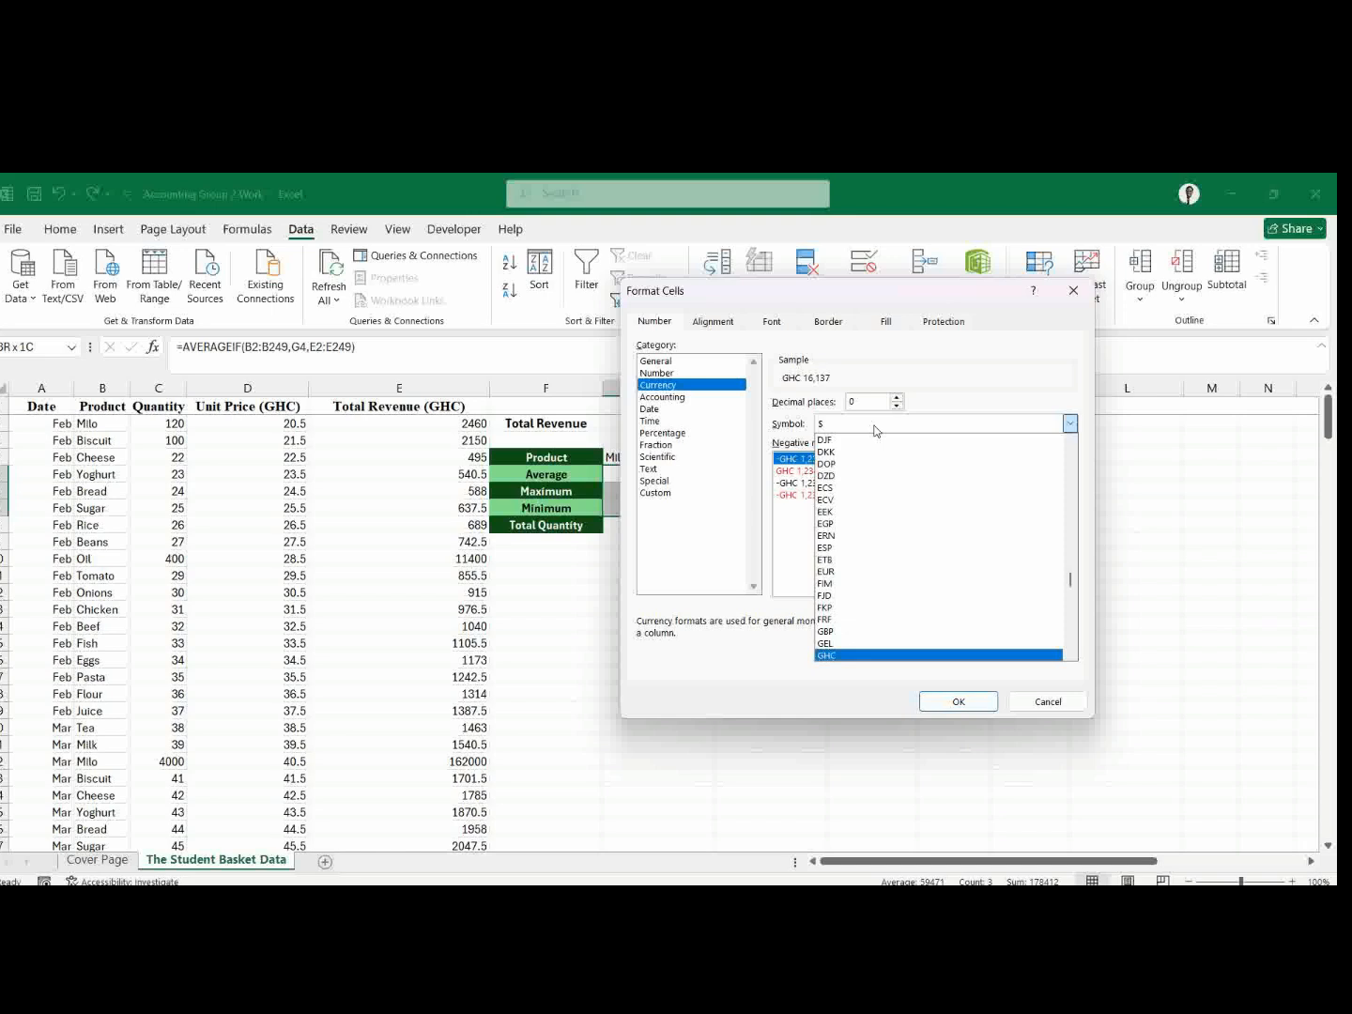
key("c")
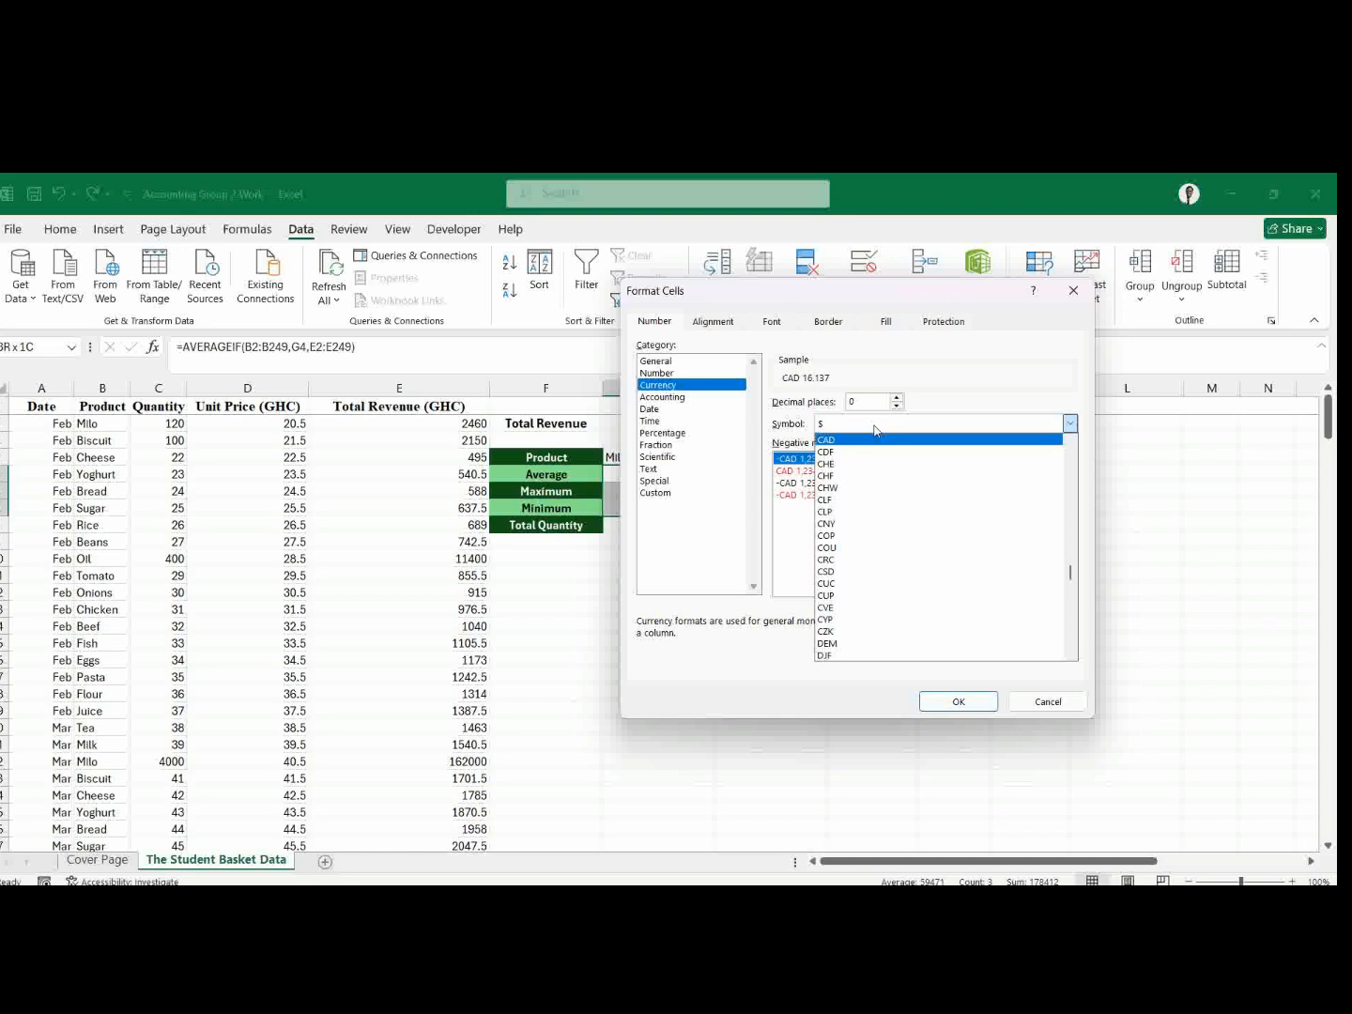
key("g")
left_click(876, 429)
left_click(876, 430)
key("Down")
key("Down")
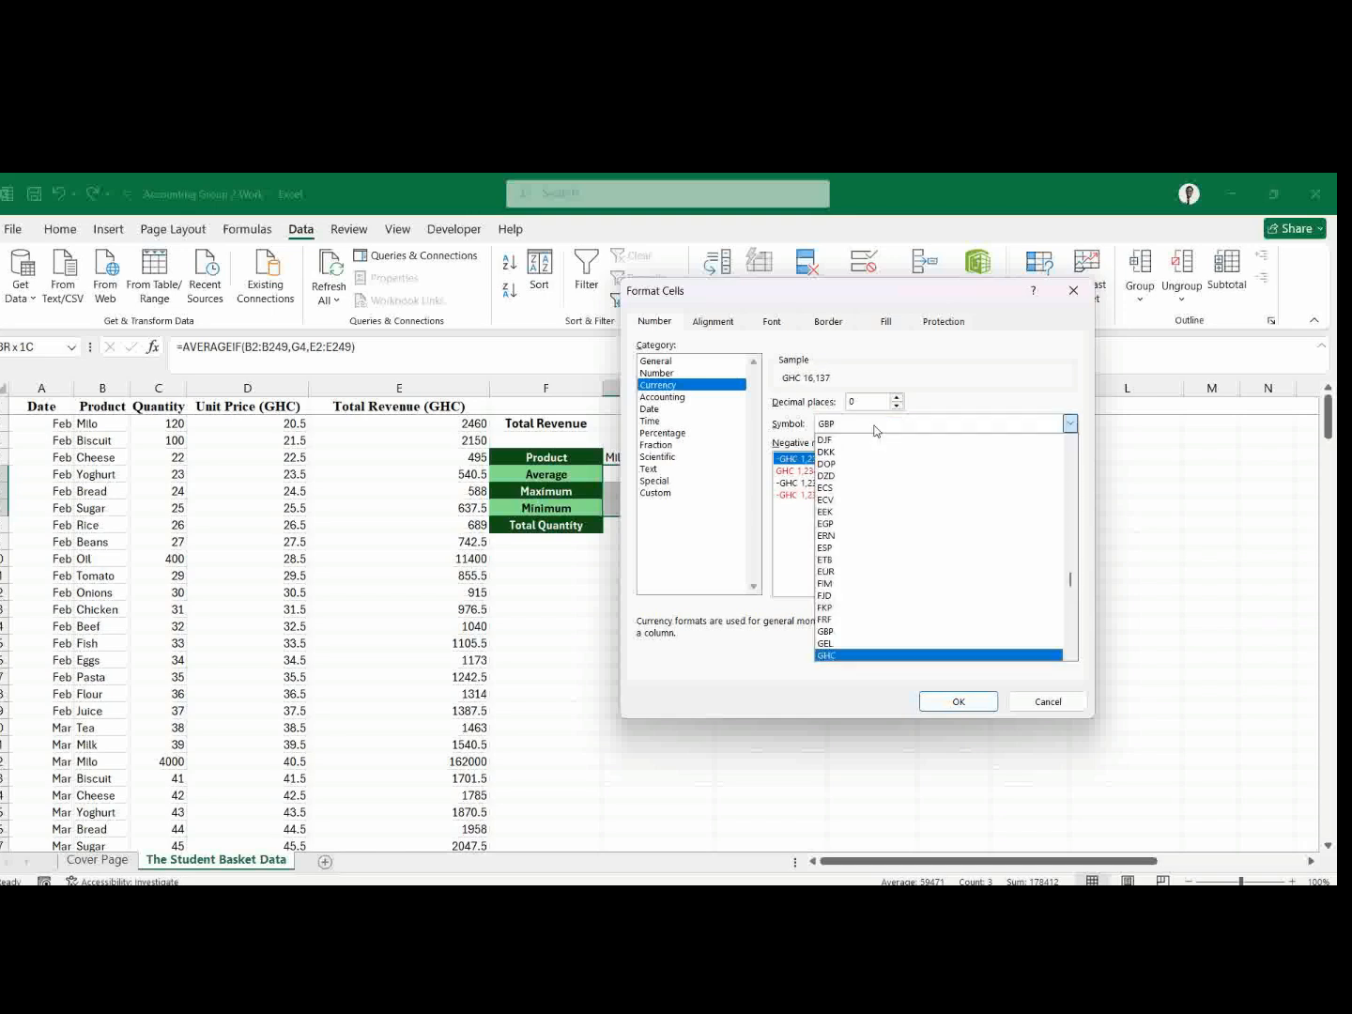
key("c")
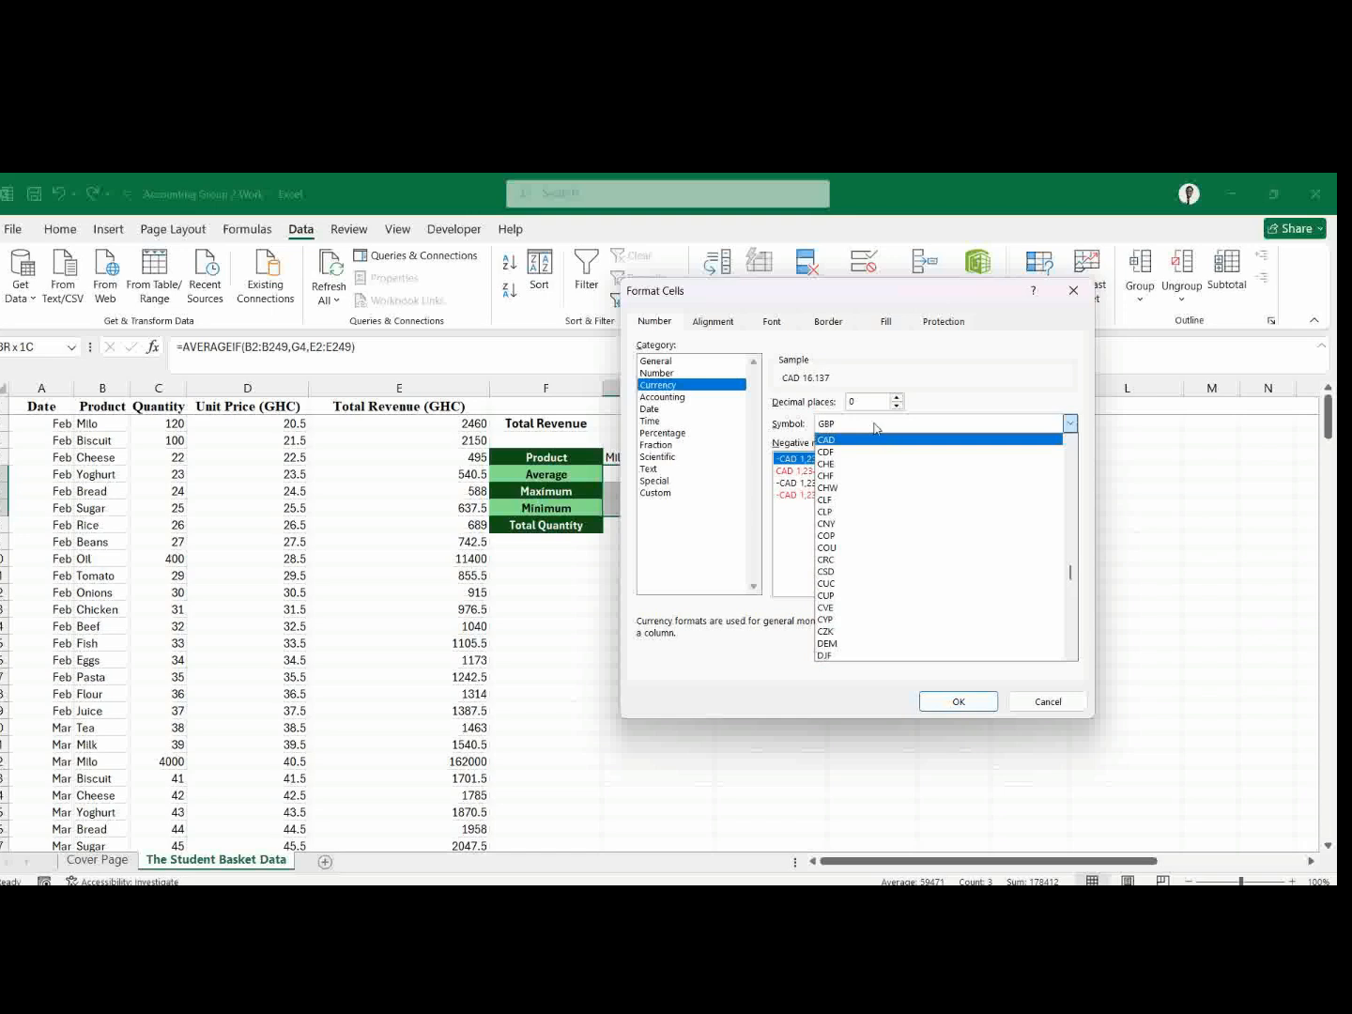
left_click(874, 427)
Set the currency symbol for G5:G7 to GHC with 0 decimal places and apply the format.
left_click(874, 427)
key("g")
key("Down")
key("Down")
left_click(874, 427)
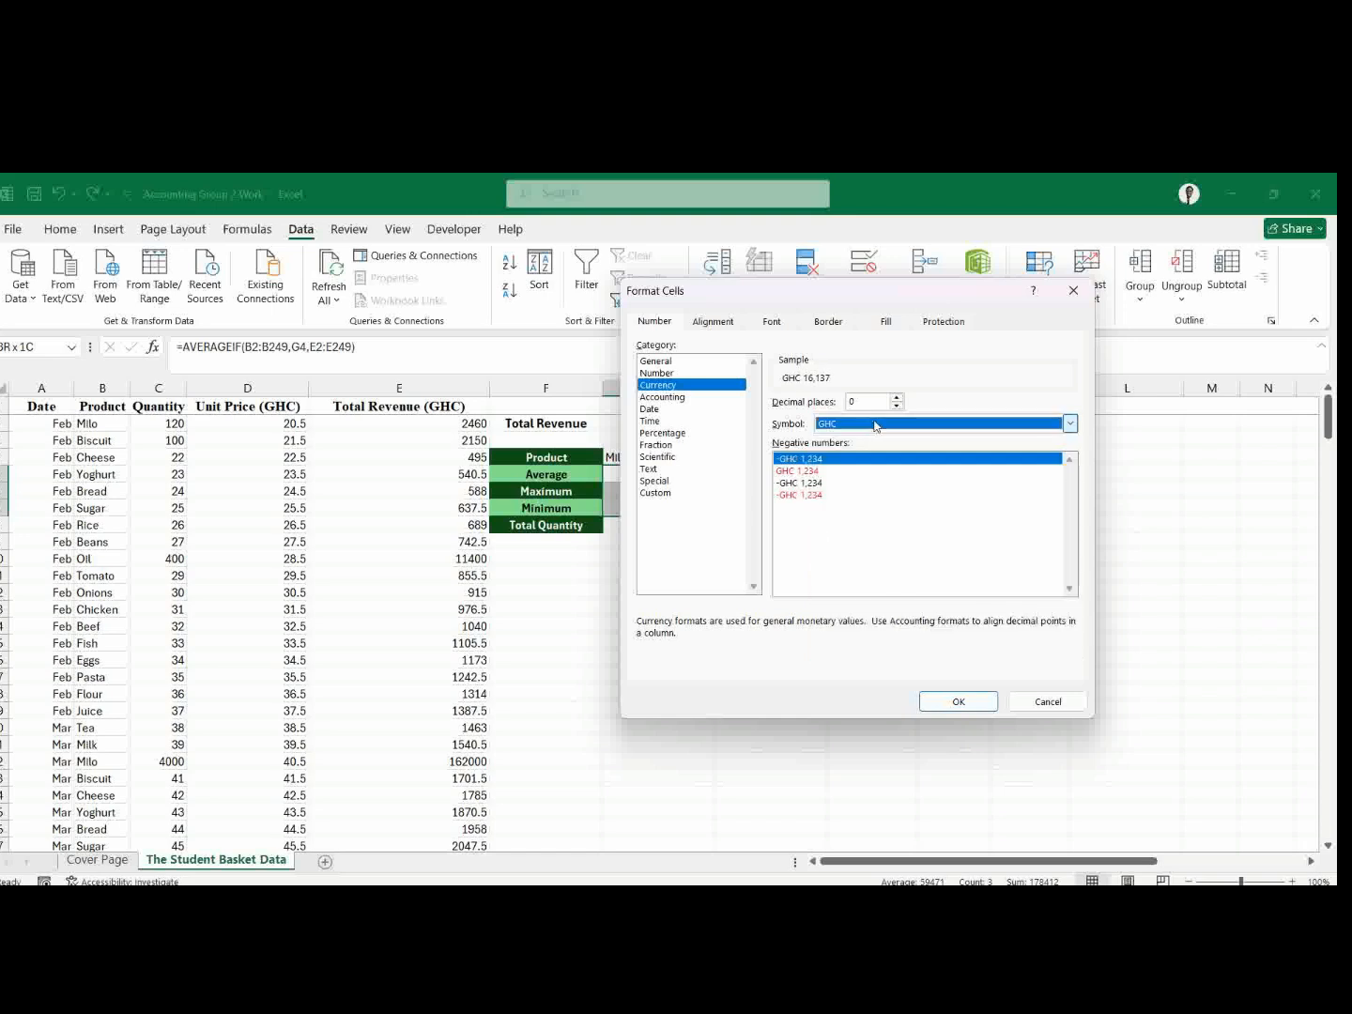
left_click(949, 704)
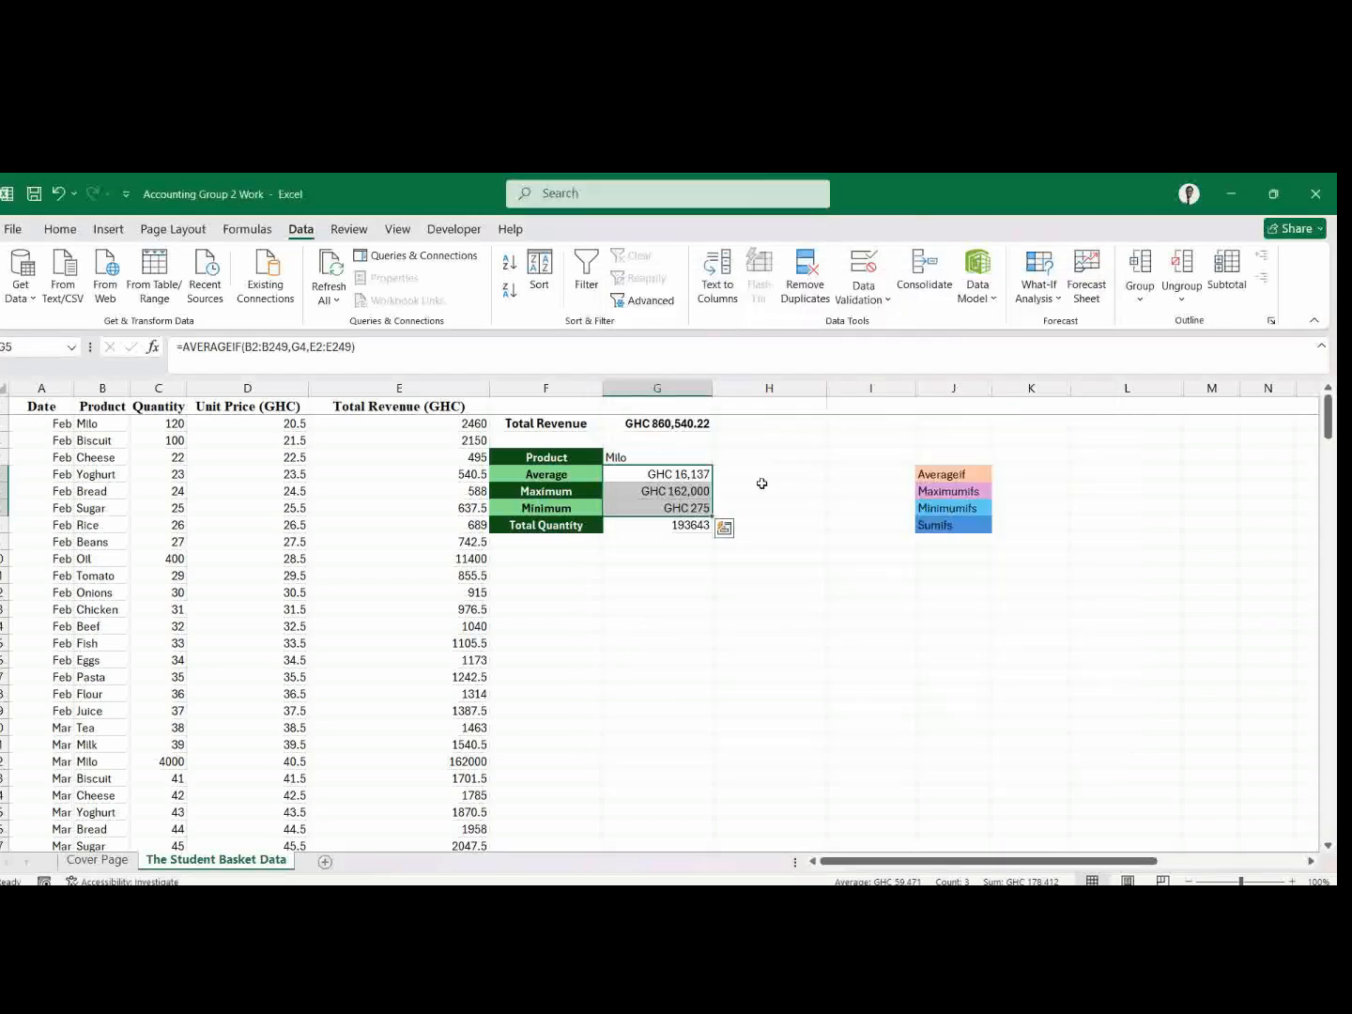
Make the summary results in G5:G8 and the product name in G4 bold.
key("ctrl+b")
left_click(675, 527)
key("ctrl+b")
left_click(720, 539)
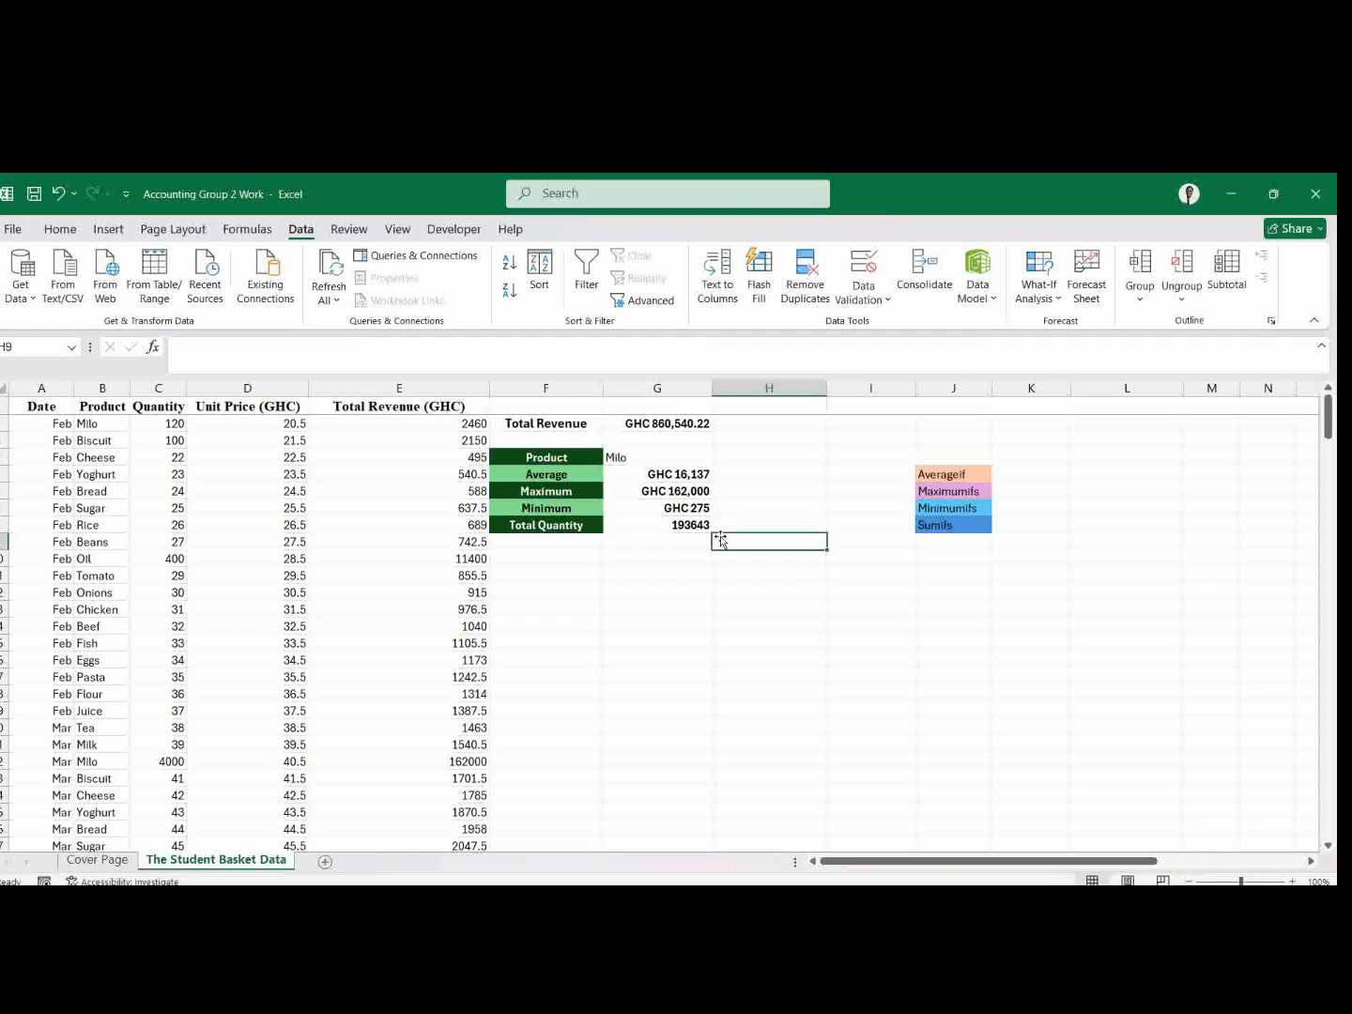
left_click(691, 460)
key("ctrl+b")
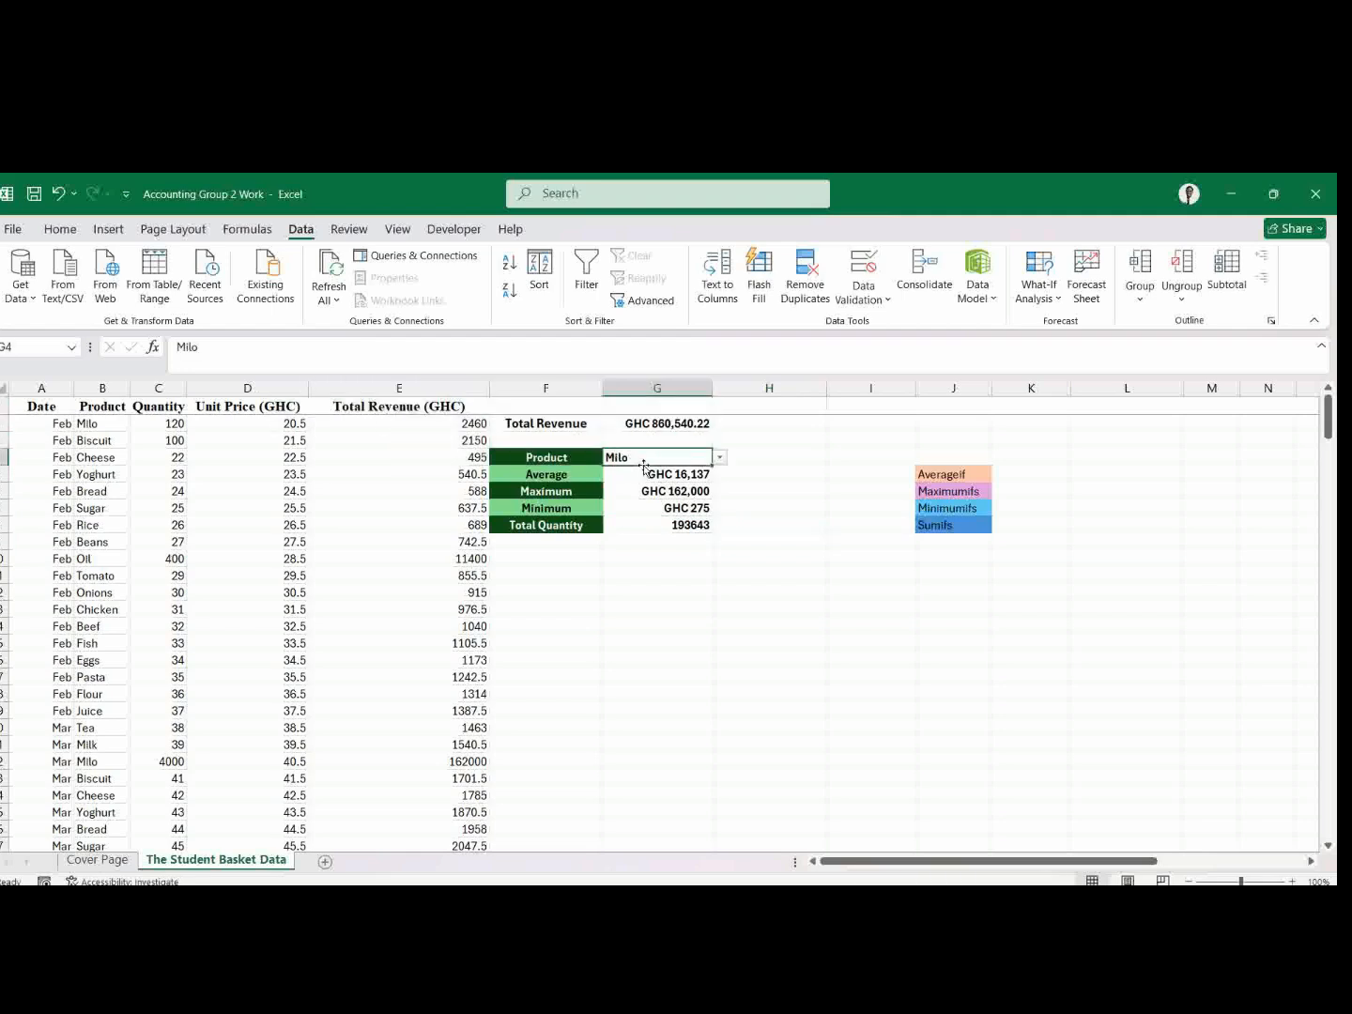
Center the contents of summary cells G4:G8 horizontally.
left_click_drag(644, 466, 709, 529)
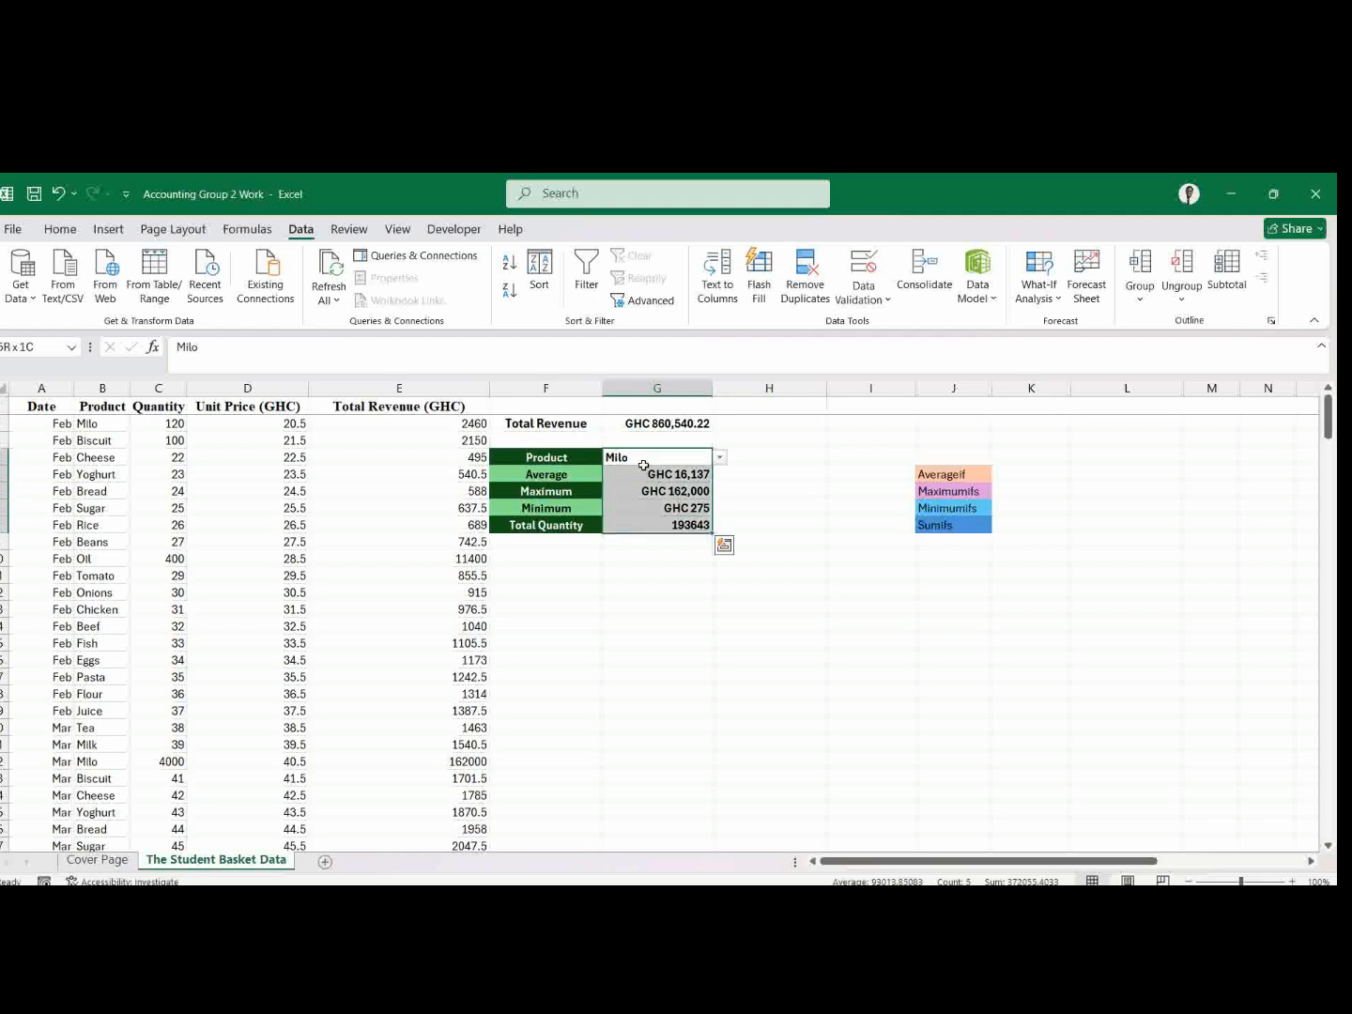
left_click(62, 228)
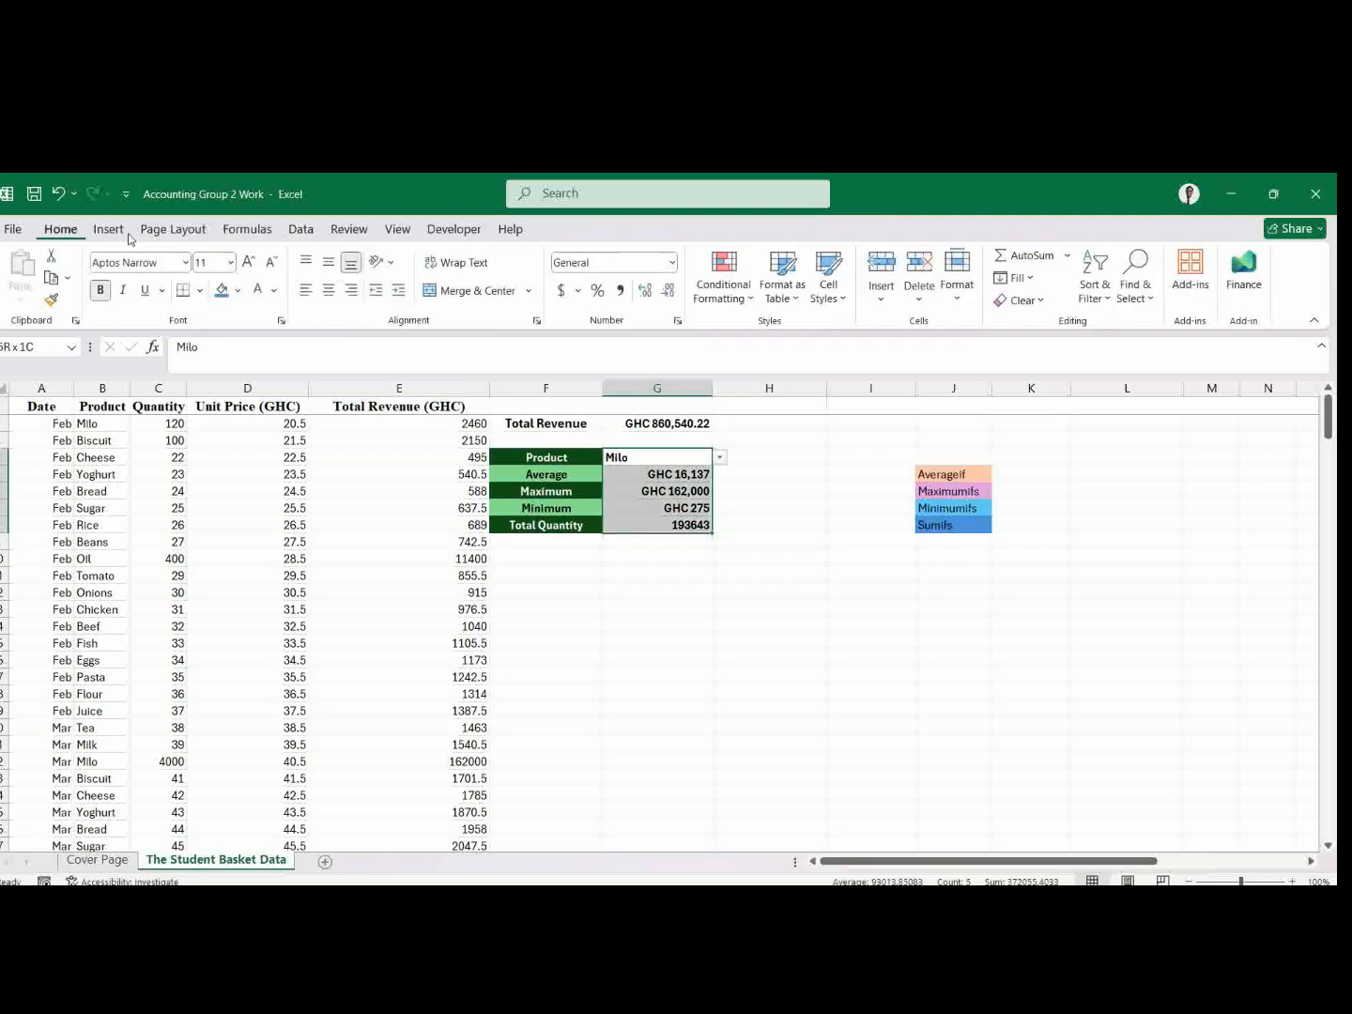
left_click(329, 290)
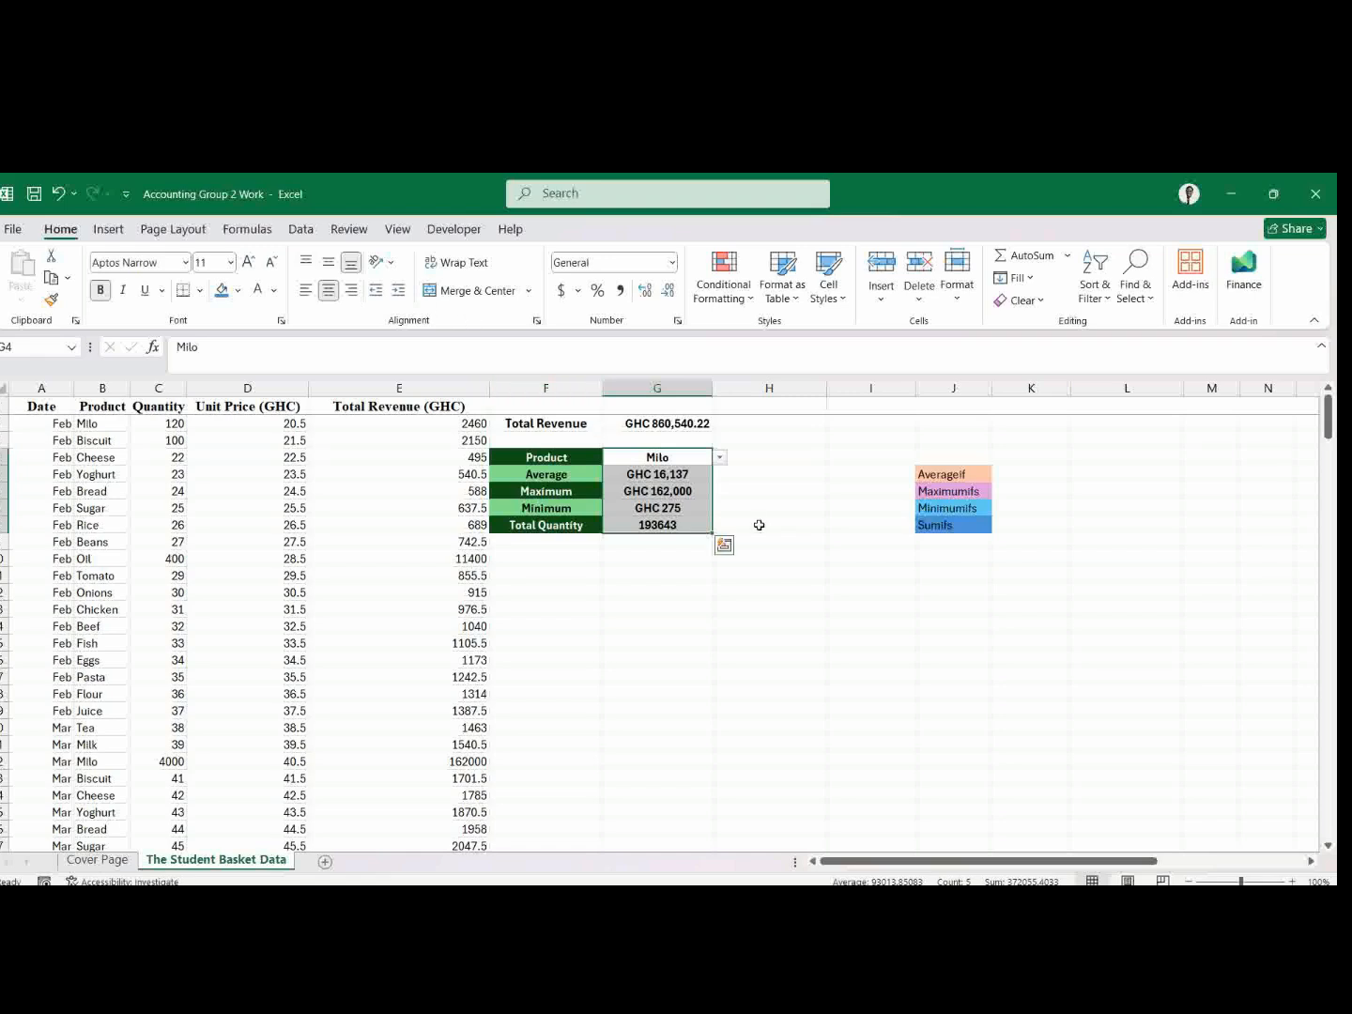
left_click(718, 505)
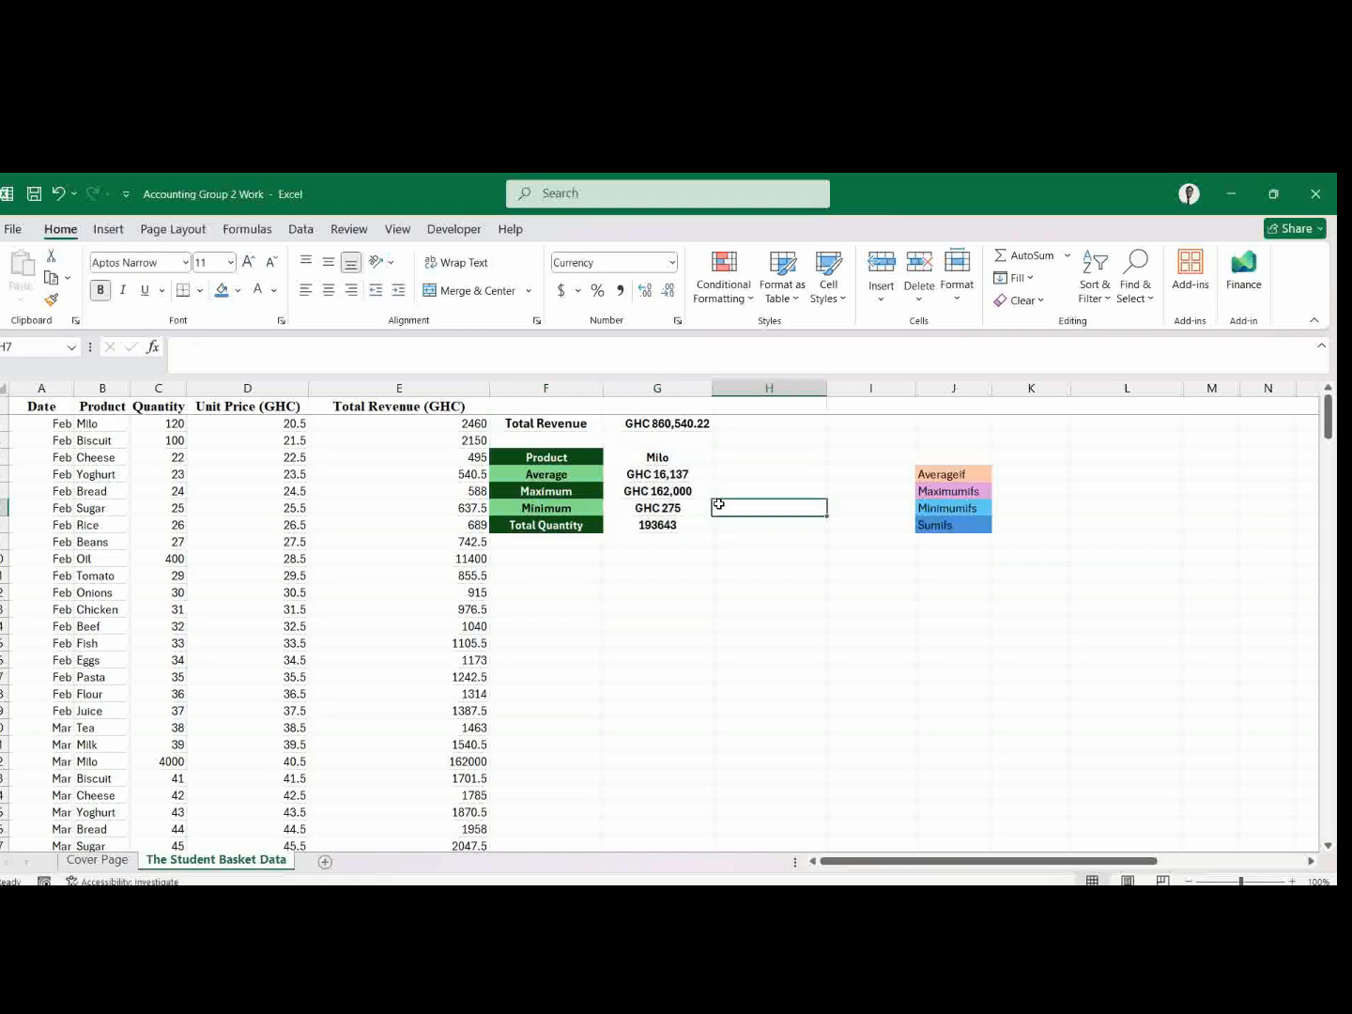
Test the product drop-down list in G4 by choosing Biscuit and finally Tomato.
left_click(689, 464)
left_click(720, 457)
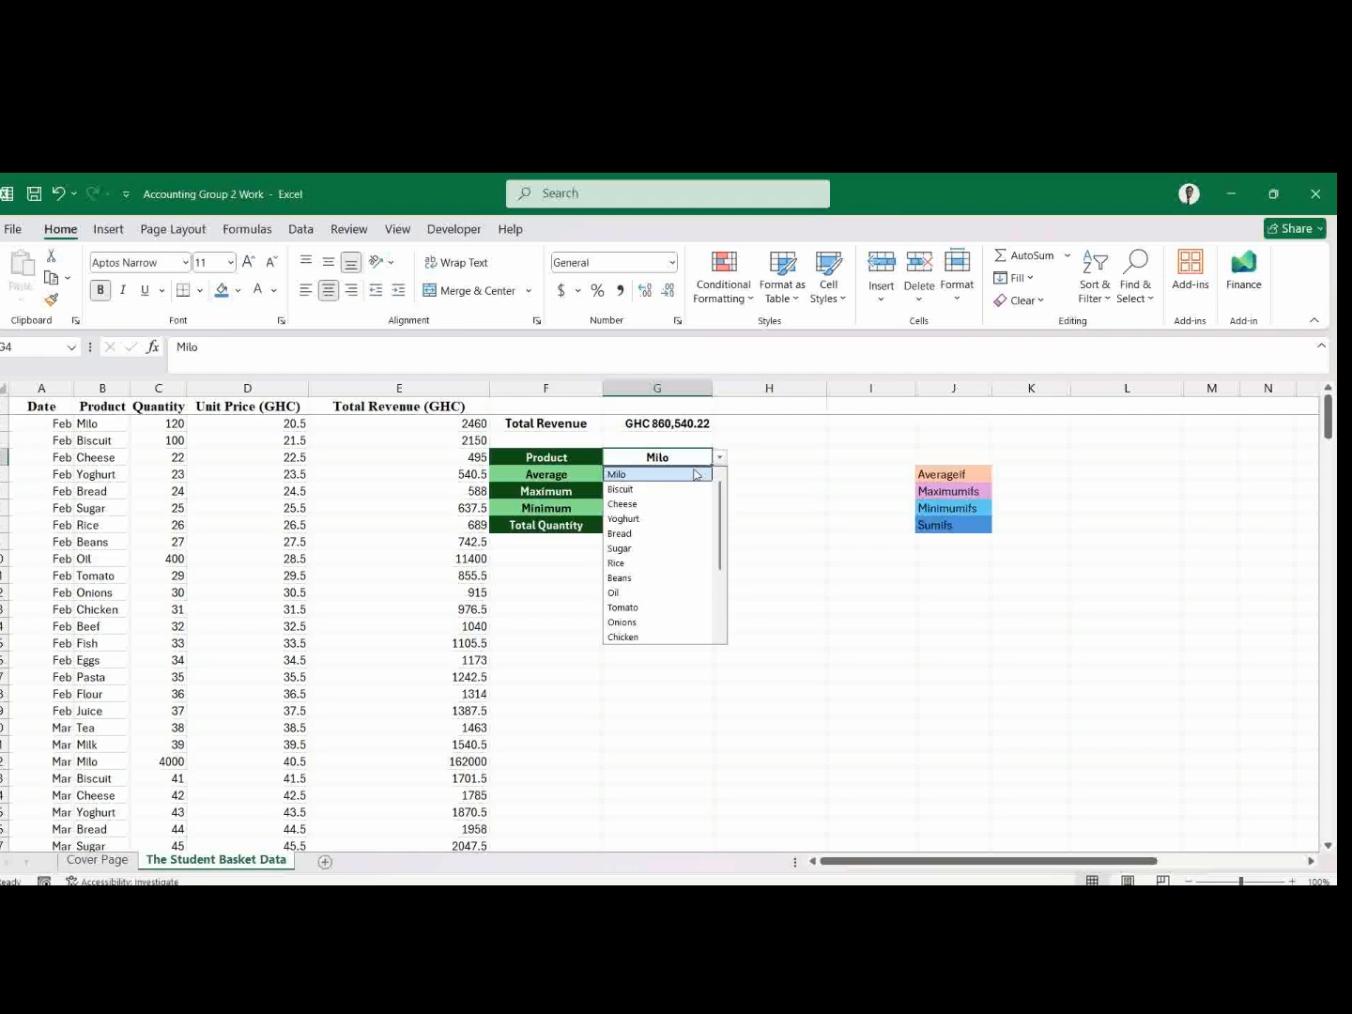
left_click(654, 491)
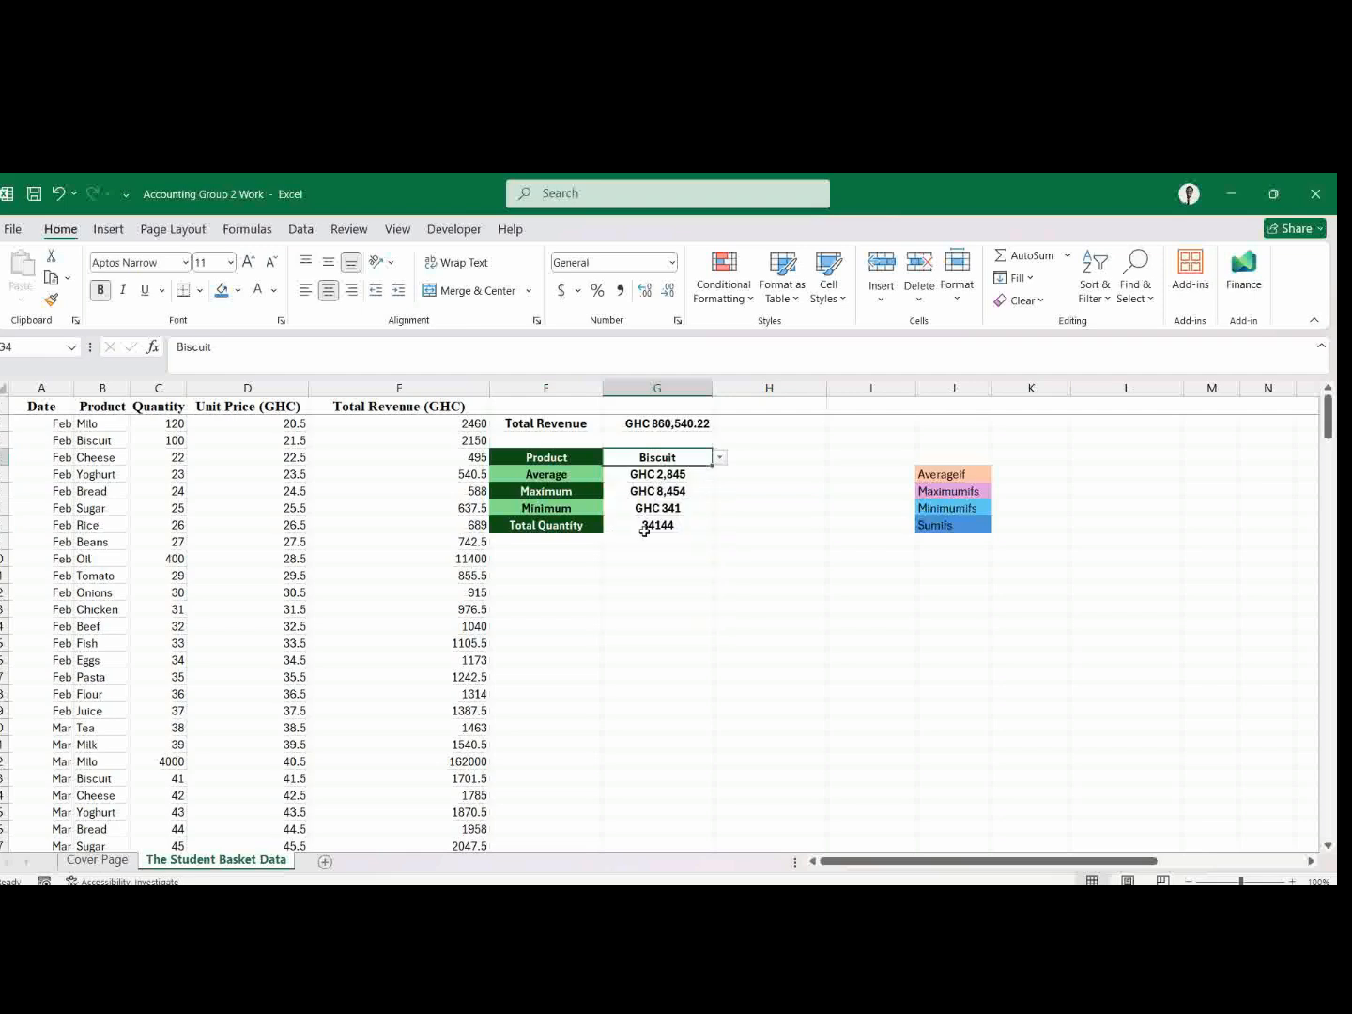
left_click(719, 457)
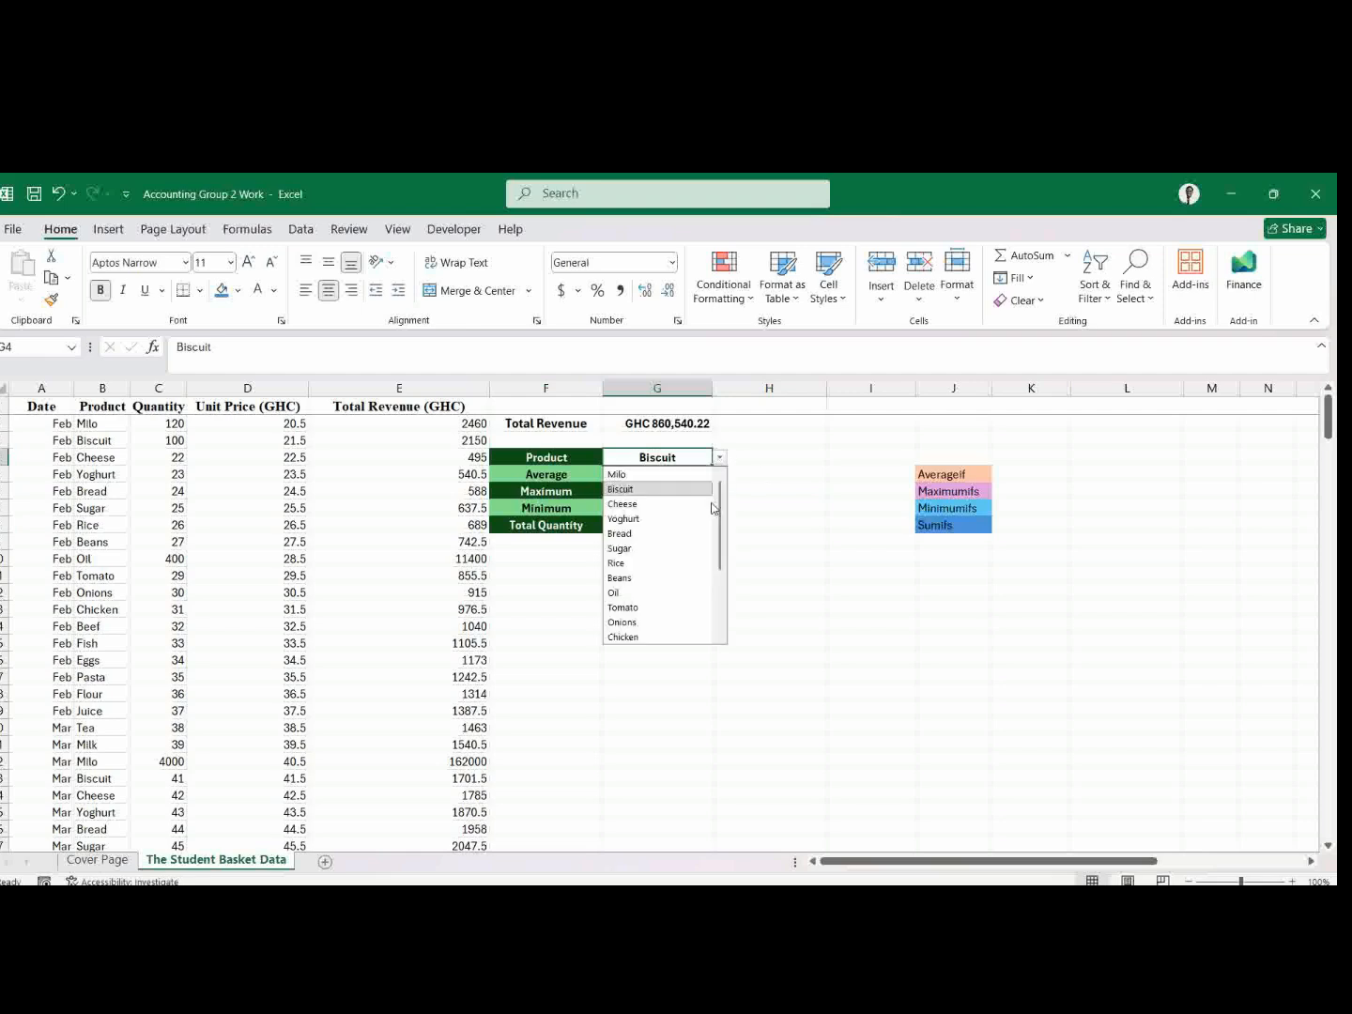
left_click(638, 607)
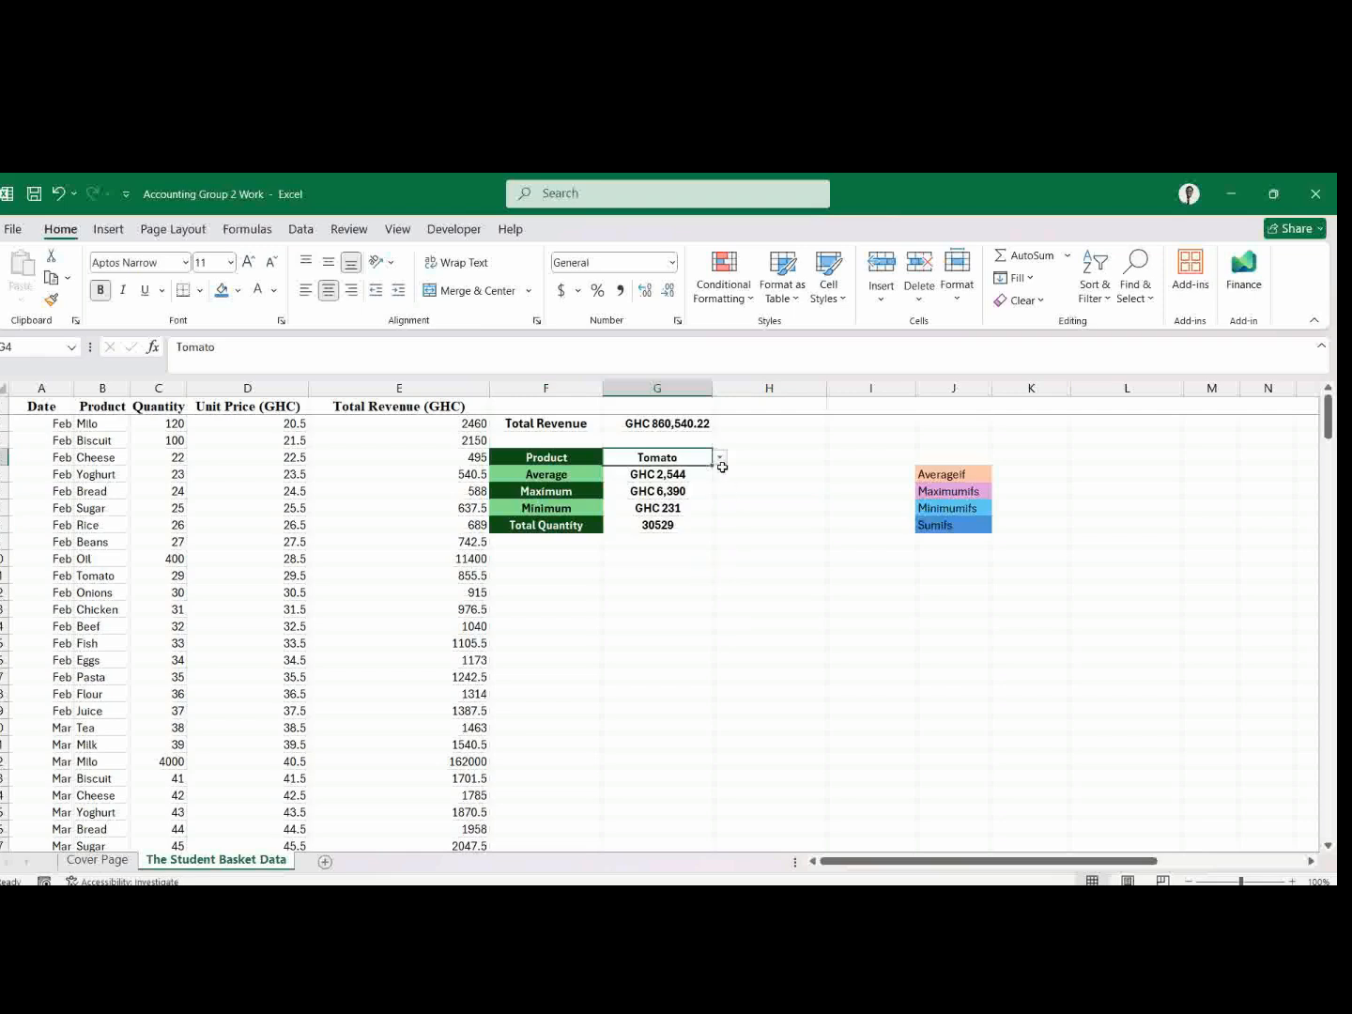